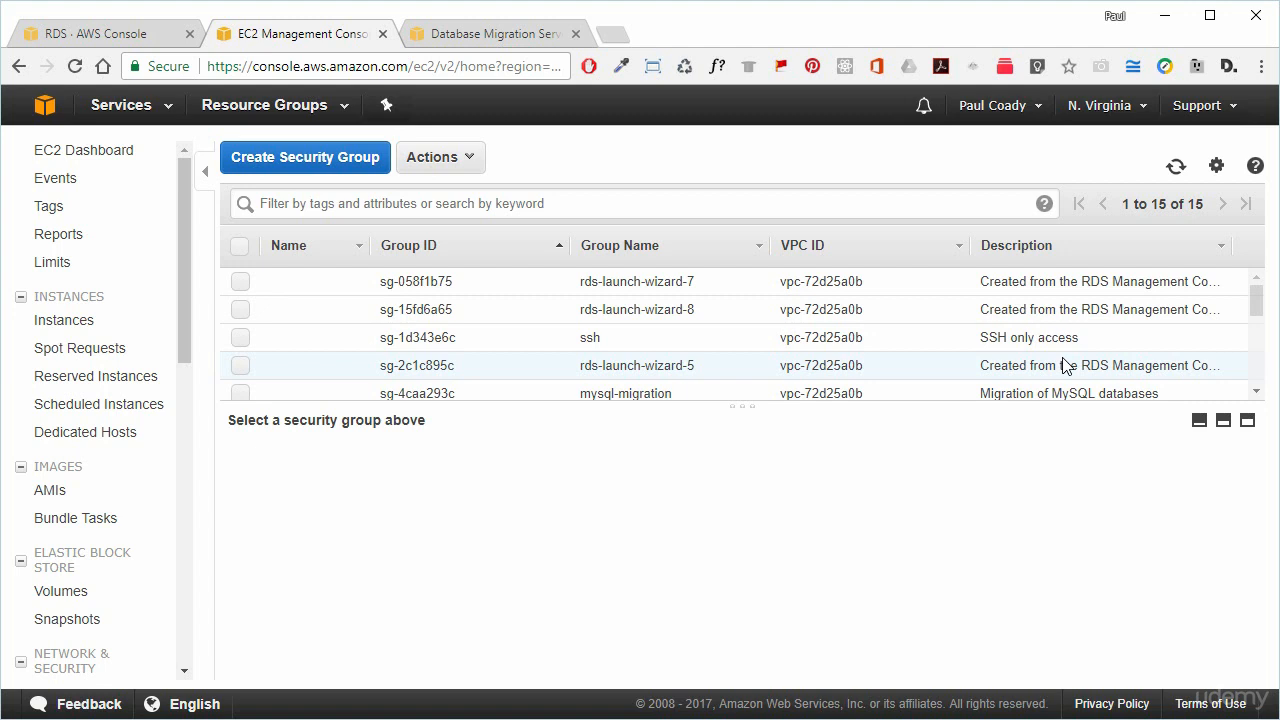
Start a new security group named oracle-aurora-migration, reusing the name as its description.
{"action": "left_click", "coordinate": [287, 159]}
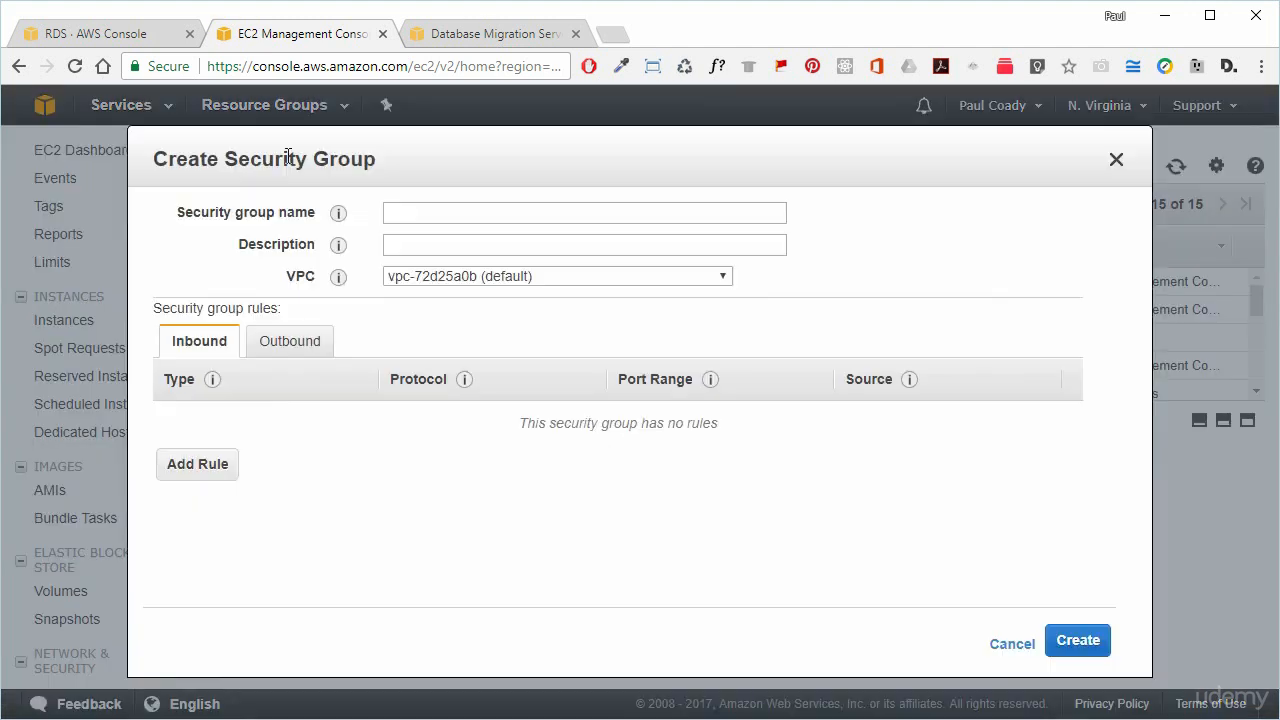
{"action": "left_click", "coordinate": [433, 215]}
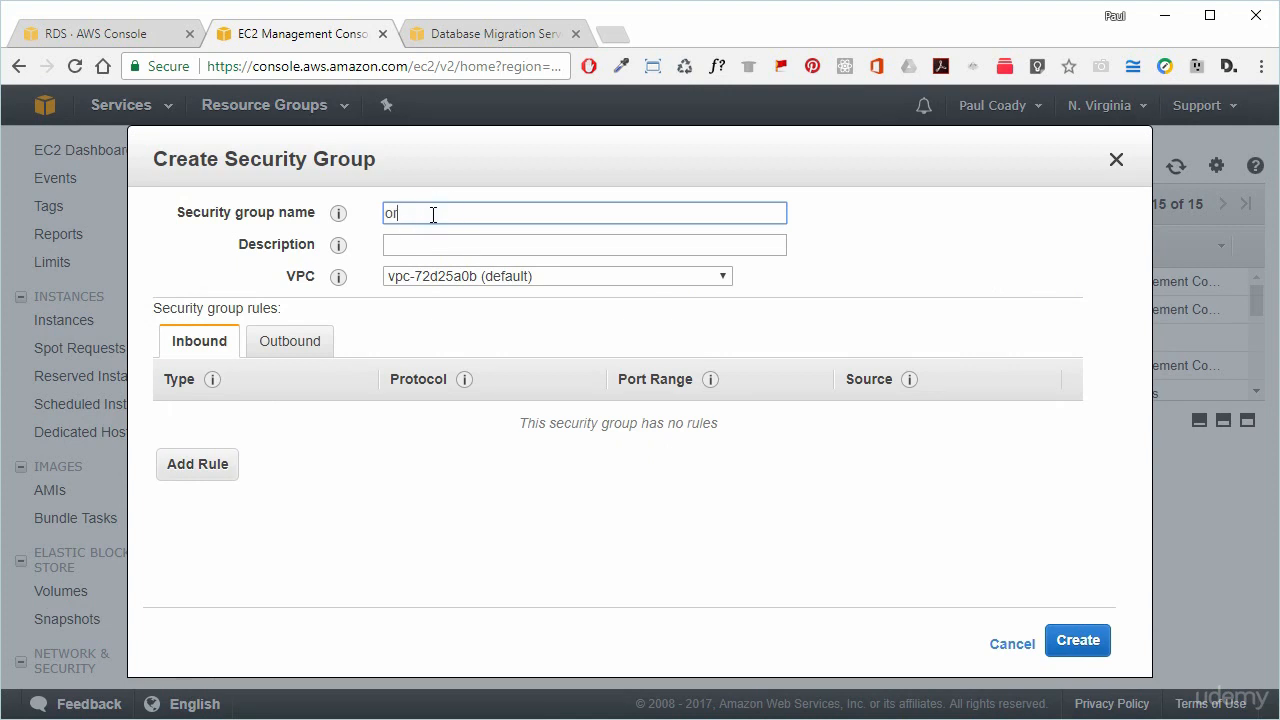
{"action": "type", "text": "oracle-aurora-migration"}
{"action": "left_click_drag", "start_coordinate": [546, 213], "coordinate": [378, 212]}
{"action": "key", "text": "ctrl+c"}
{"action": "key", "text": "Tab"}
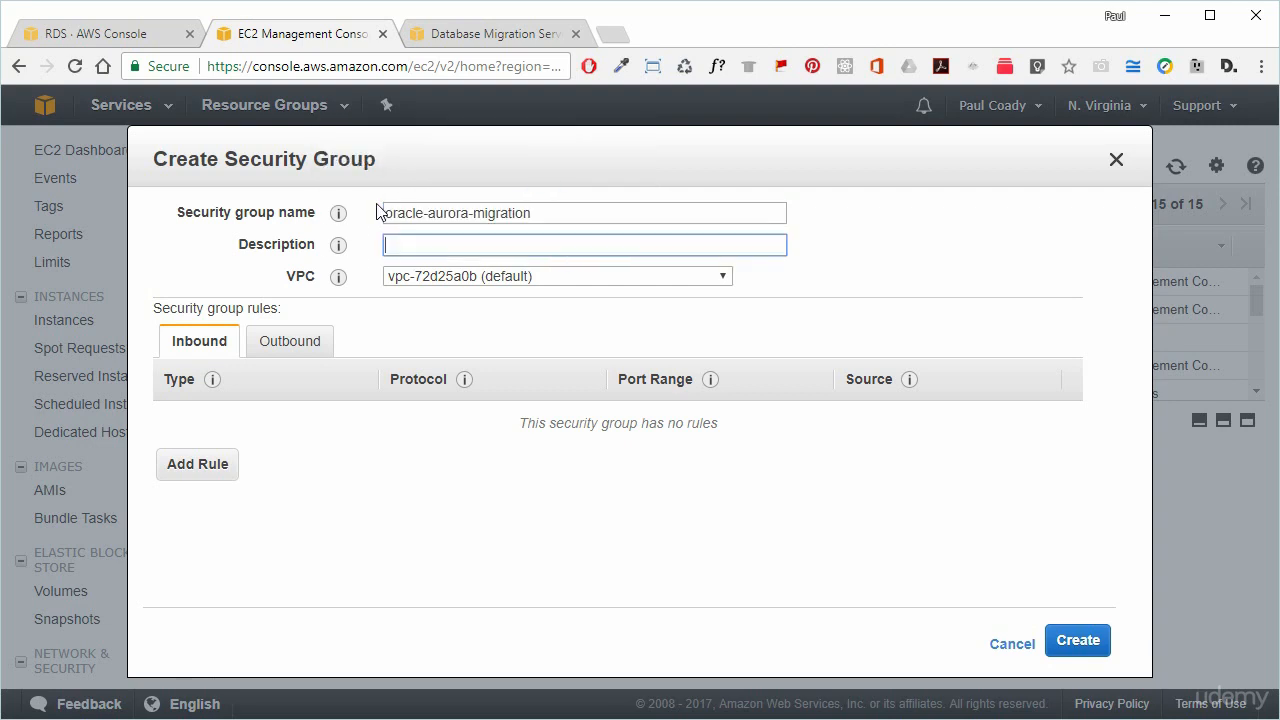
{"action": "key", "text": "ctrl+v"}
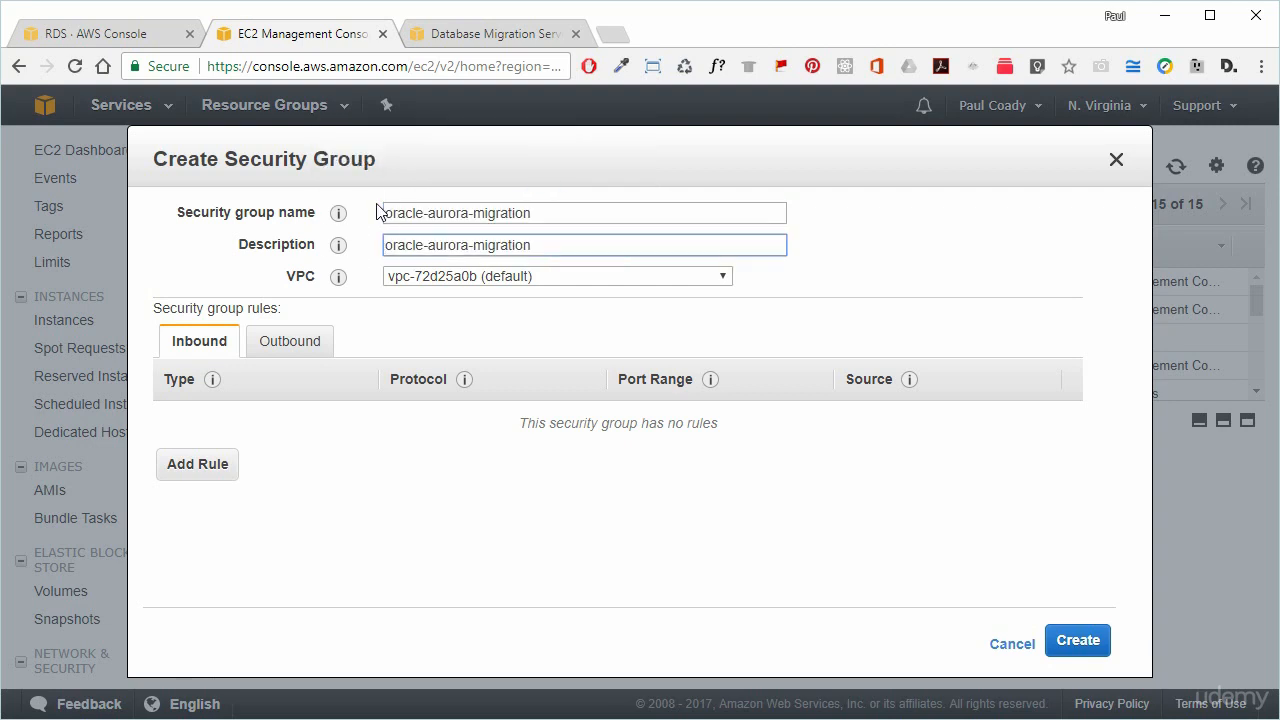
Add an inbound Oracle-RDS rule on port 1521 with source Anywhere.
{"action": "left_click", "coordinate": [200, 464]}
{"action": "left_click", "coordinate": [268, 417]}
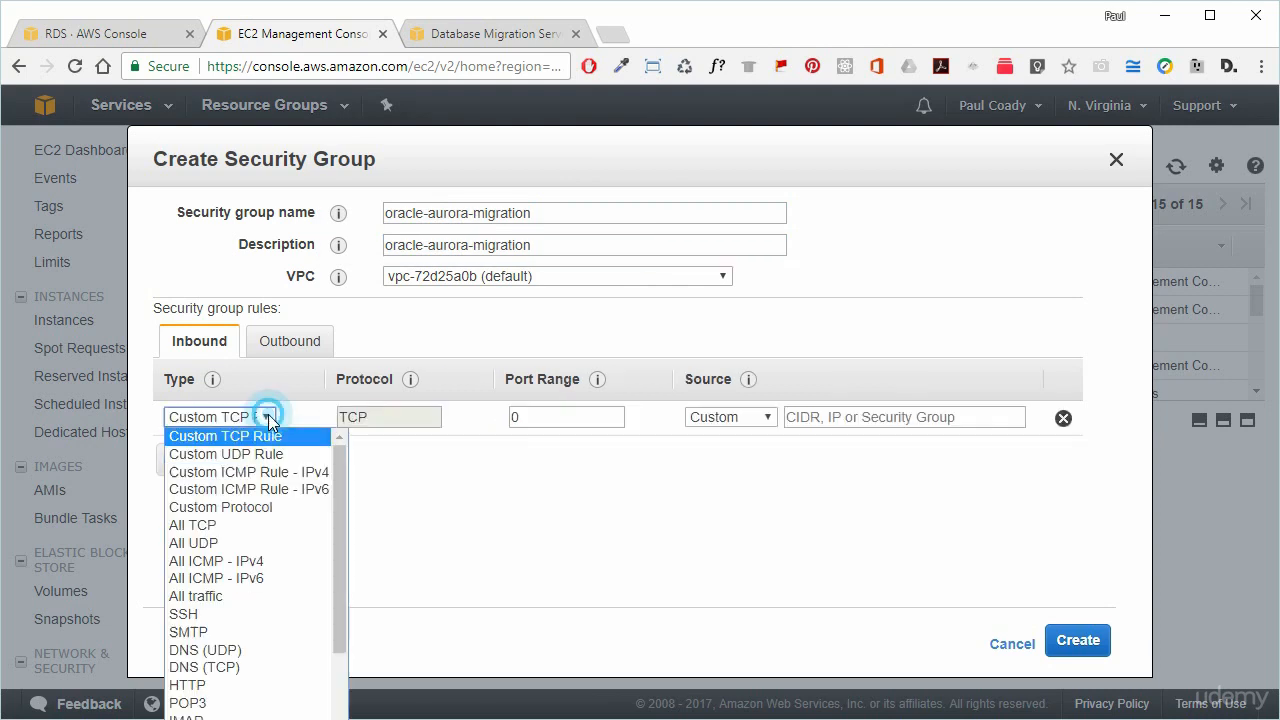
{"action": "scroll", "coordinate": [270, 705], "scroll_direction": "down", "scroll_amount": 4}
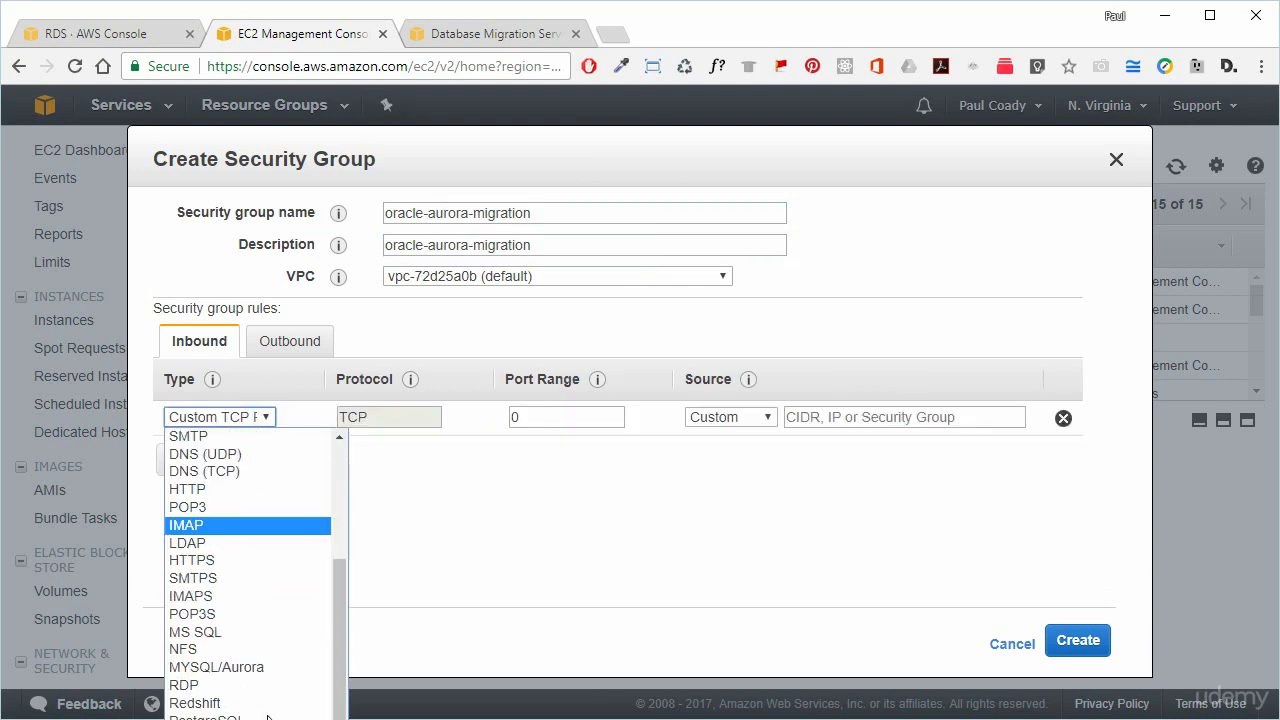
{"action": "left_click", "coordinate": [243, 719]}
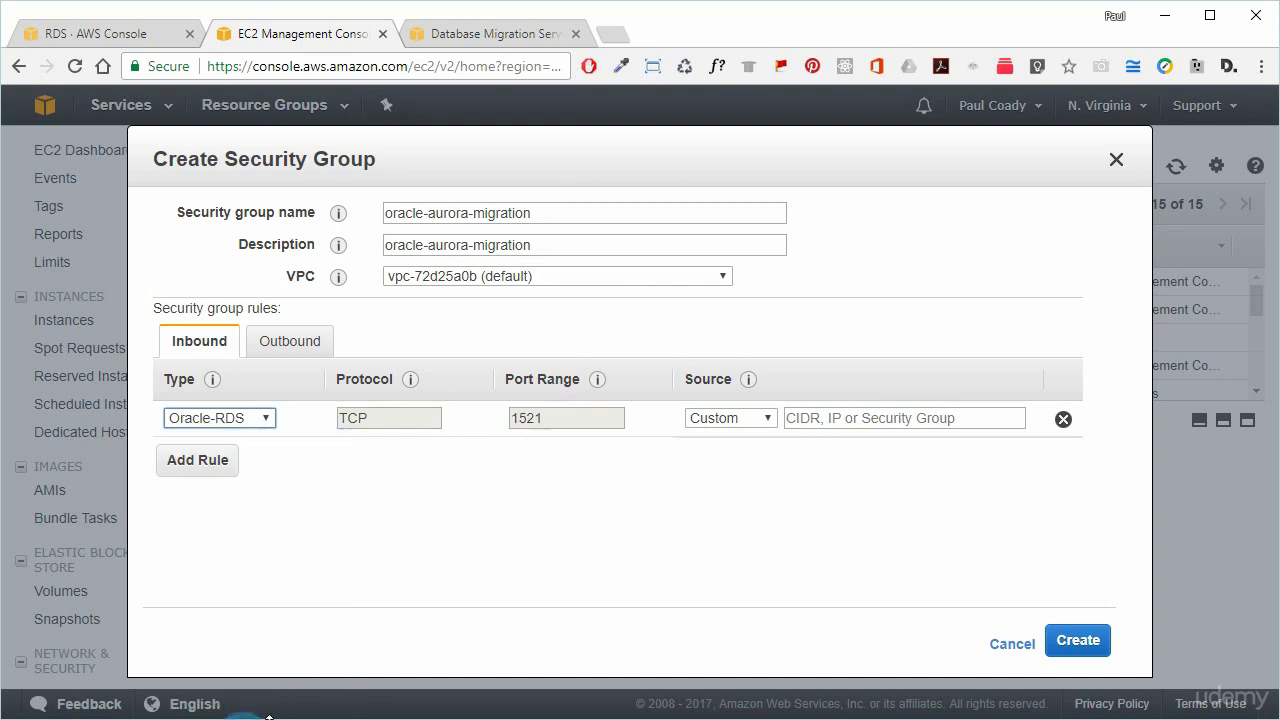
{"action": "left_click", "coordinate": [770, 418]}
{"action": "left_click", "coordinate": [760, 451]}
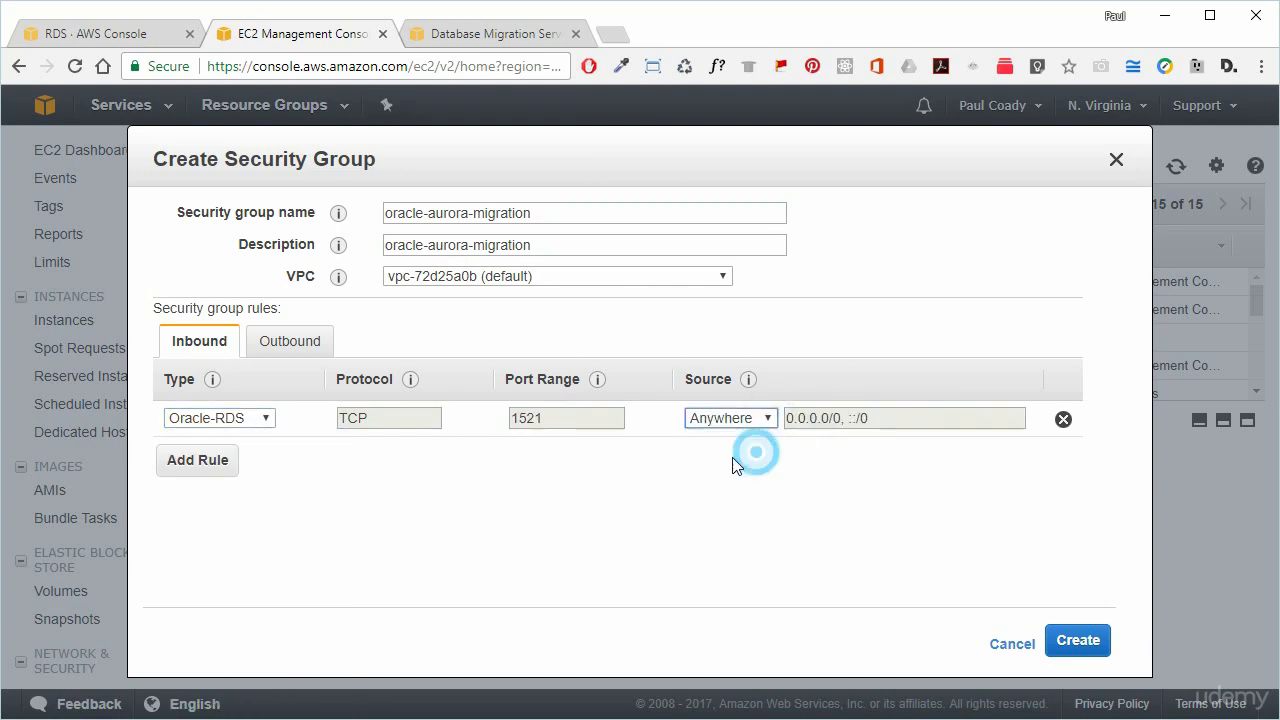
Add an inbound MYSQL/Aurora rule on port 3306 from Anywhere and create the group.
{"action": "left_click", "coordinate": [208, 462]}
{"action": "left_click", "coordinate": [268, 454]}
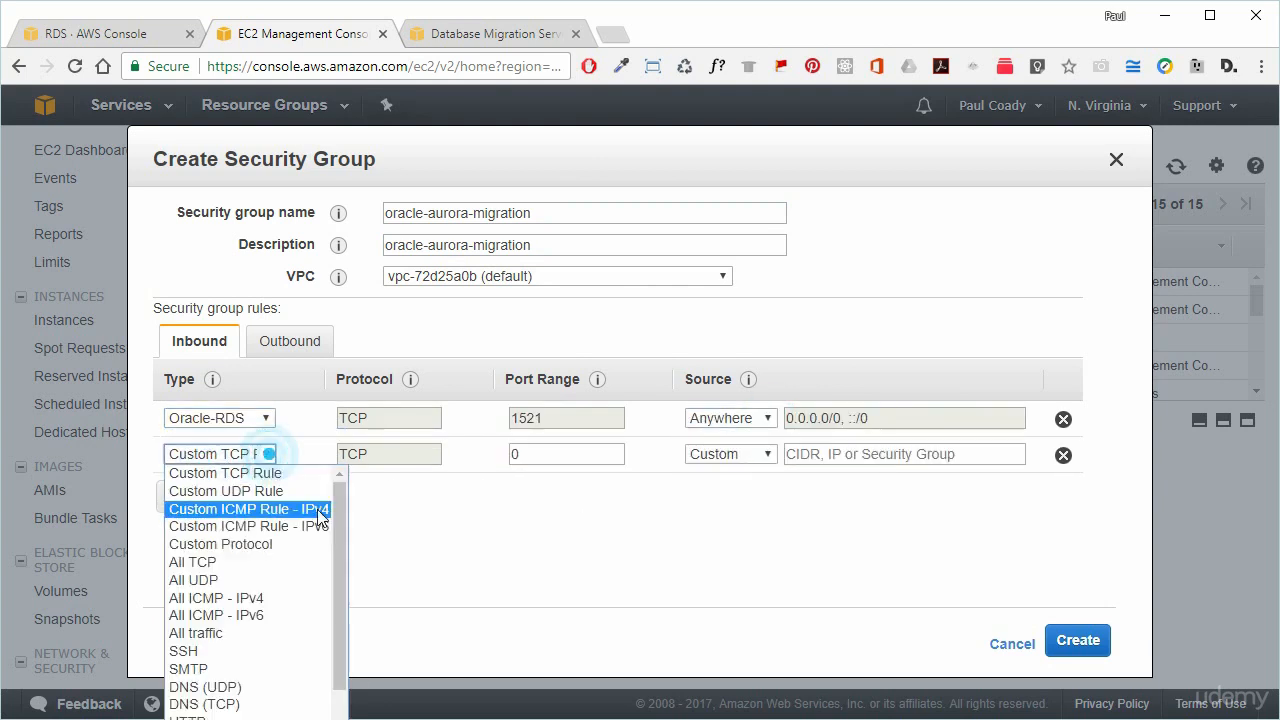
{"action": "scroll", "coordinate": [250, 700], "scroll_direction": "down", "scroll_amount": 2}
{"action": "scroll", "coordinate": [245, 717], "scroll_direction": "down", "scroll_amount": 2}
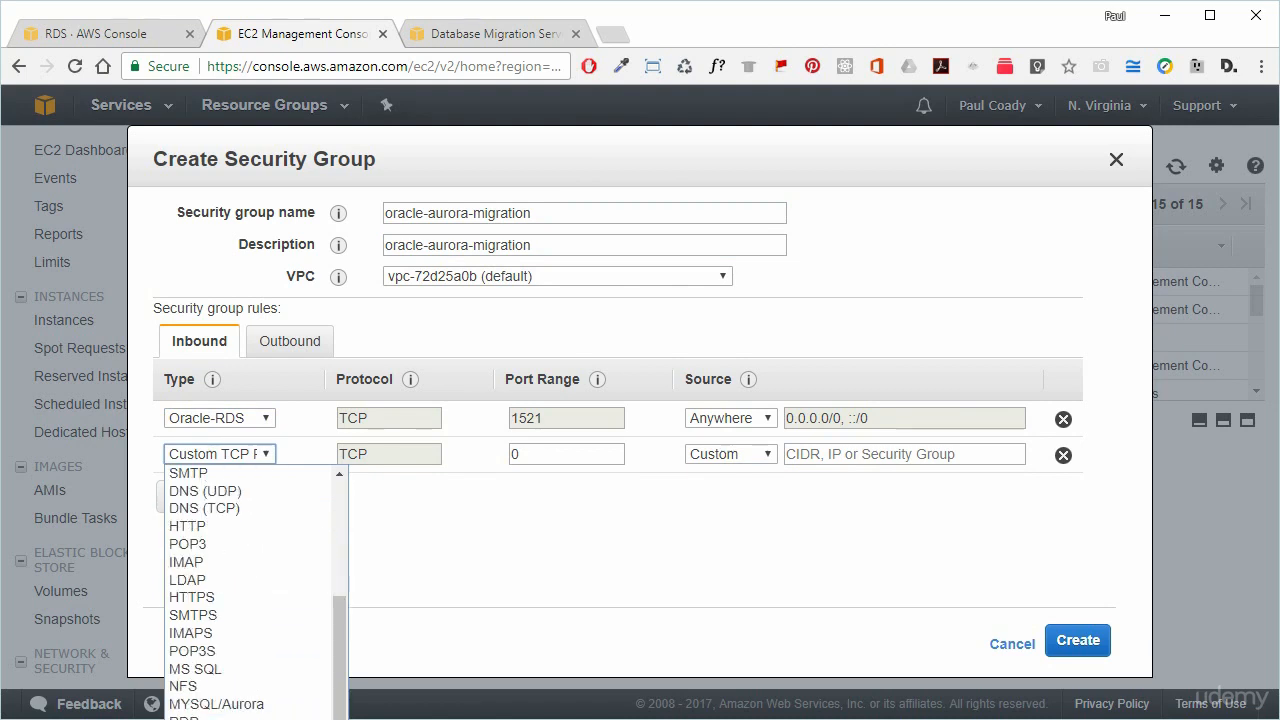
{"action": "left_click", "coordinate": [248, 703]}
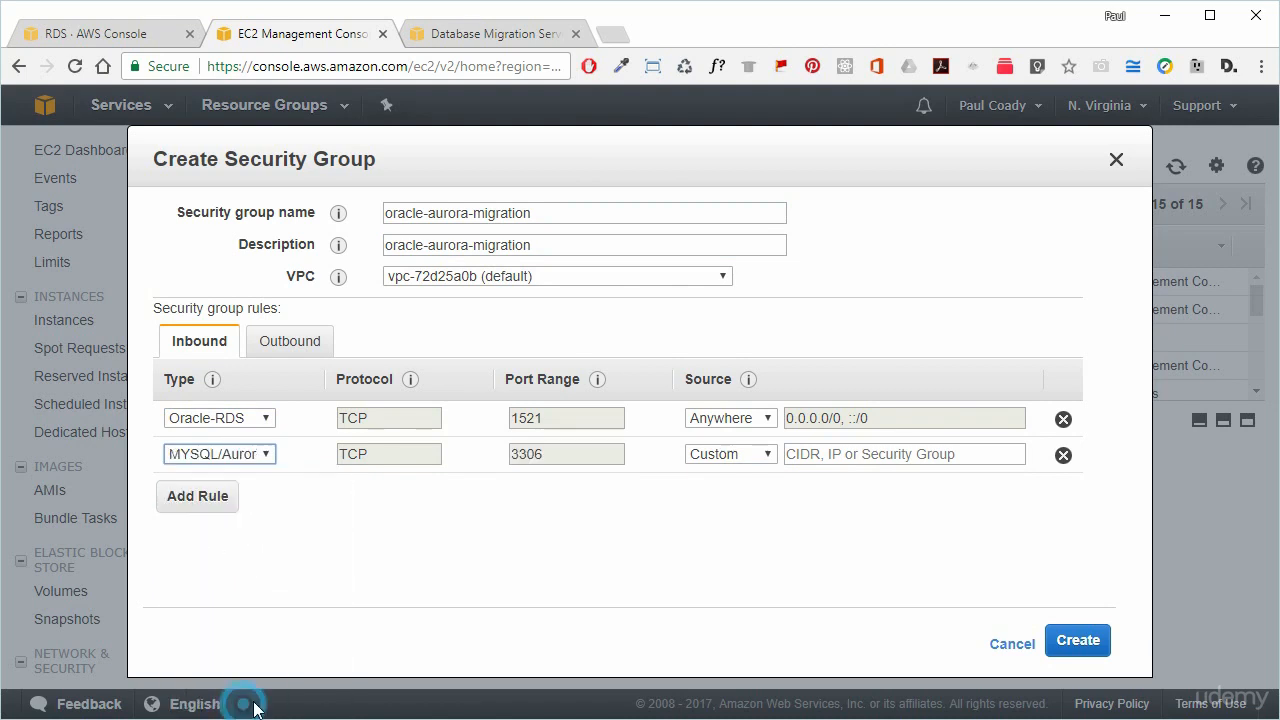
{"action": "left_click", "coordinate": [768, 454]}
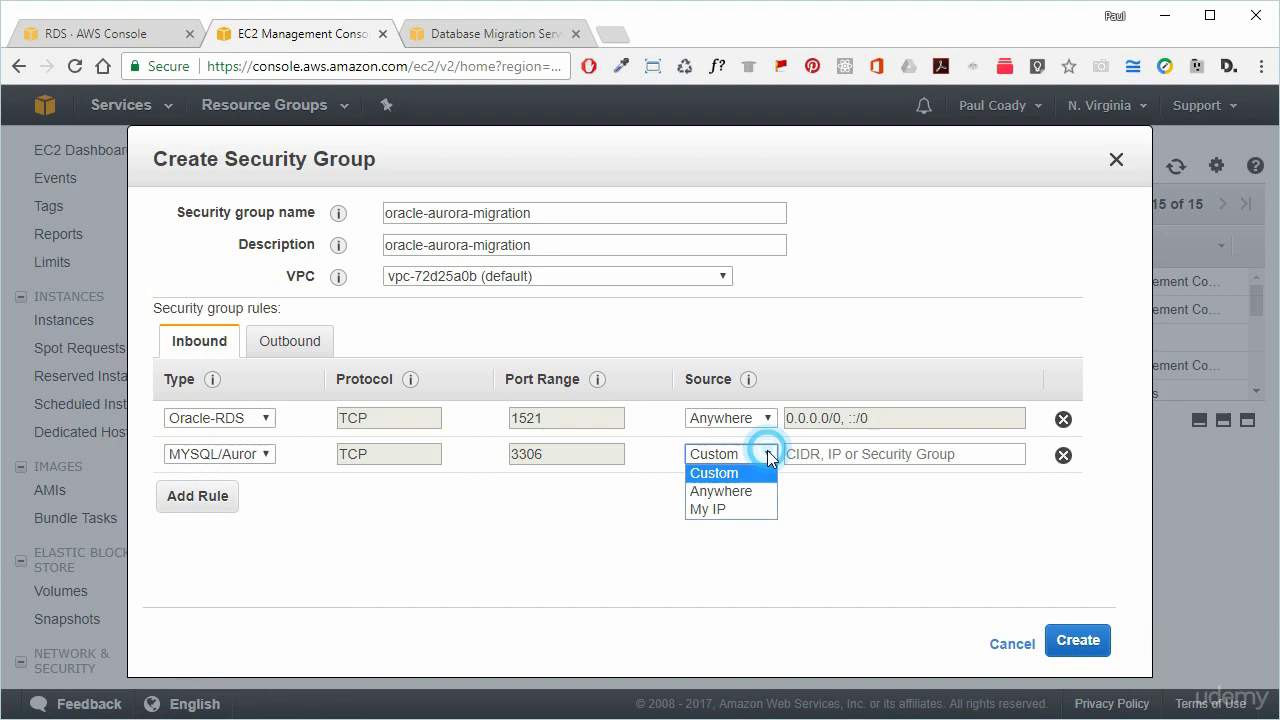
{"action": "left_click", "coordinate": [718, 490]}
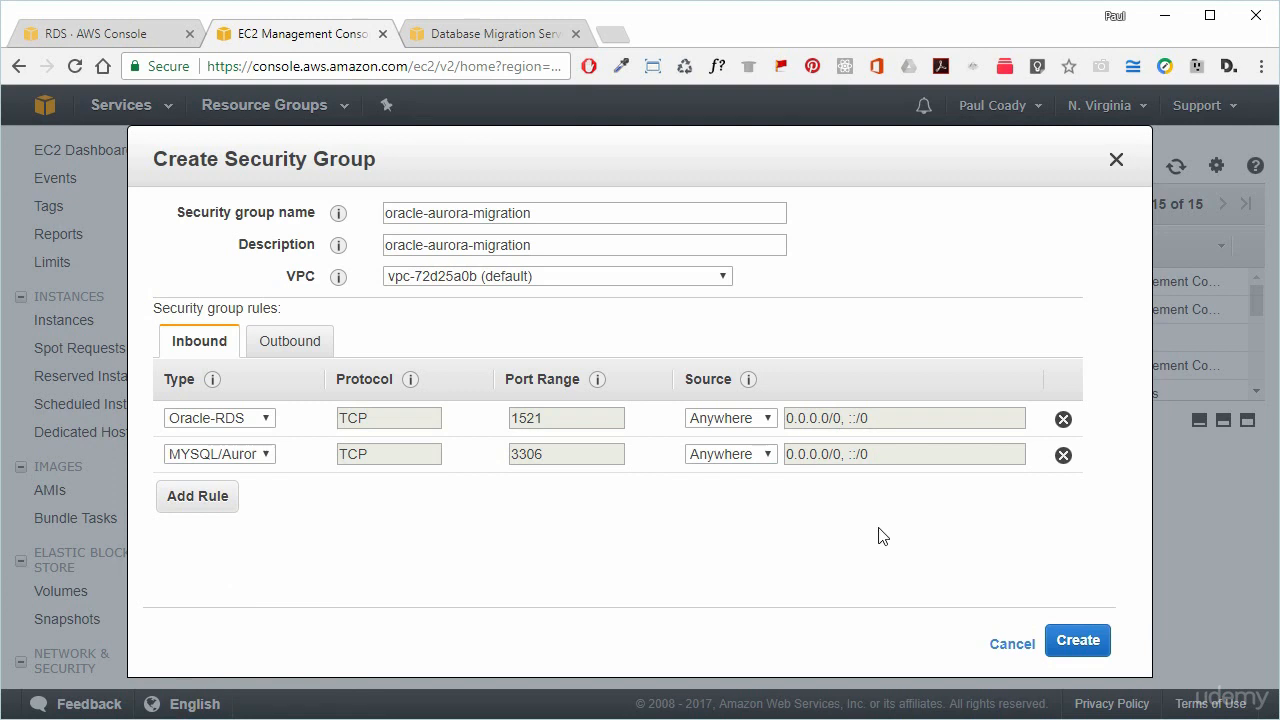
{"action": "left_click", "coordinate": [1073, 643]}
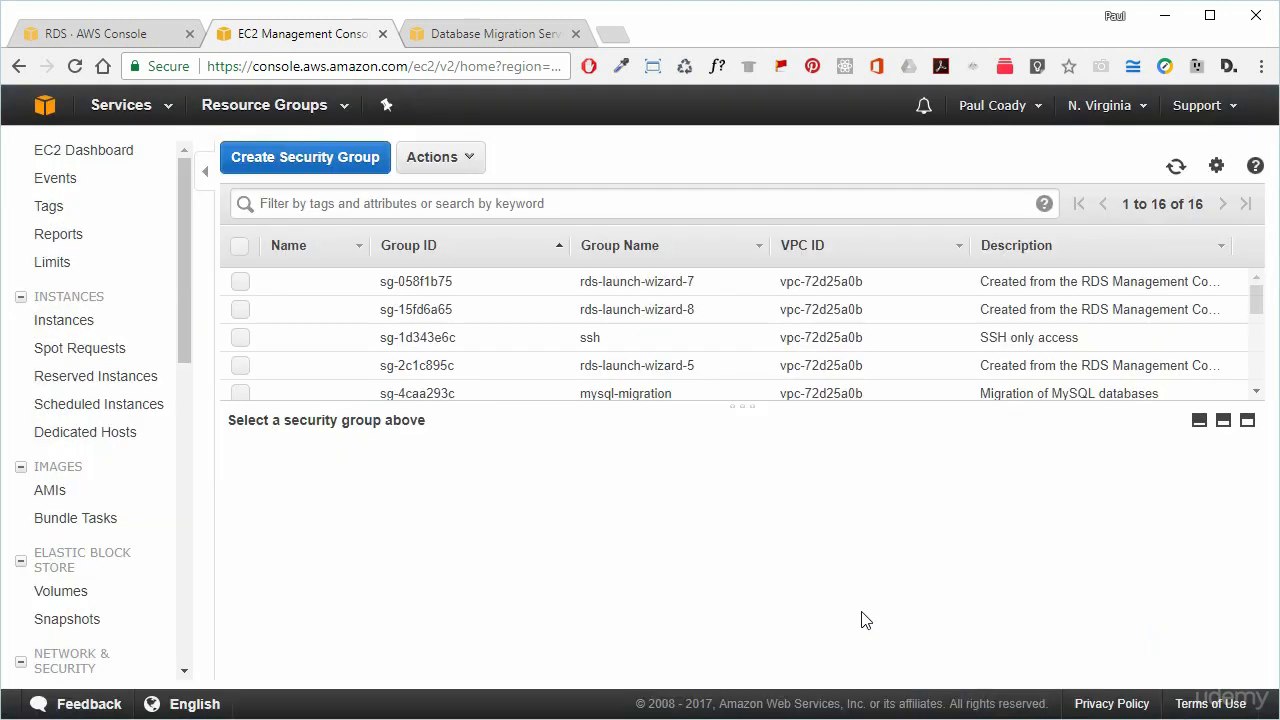
Select the oracle-aurora-migration group and bring up its inbound rules editor.
{"action": "scroll", "coordinate": [1125, 360], "scroll_direction": "down", "scroll_amount": 1}
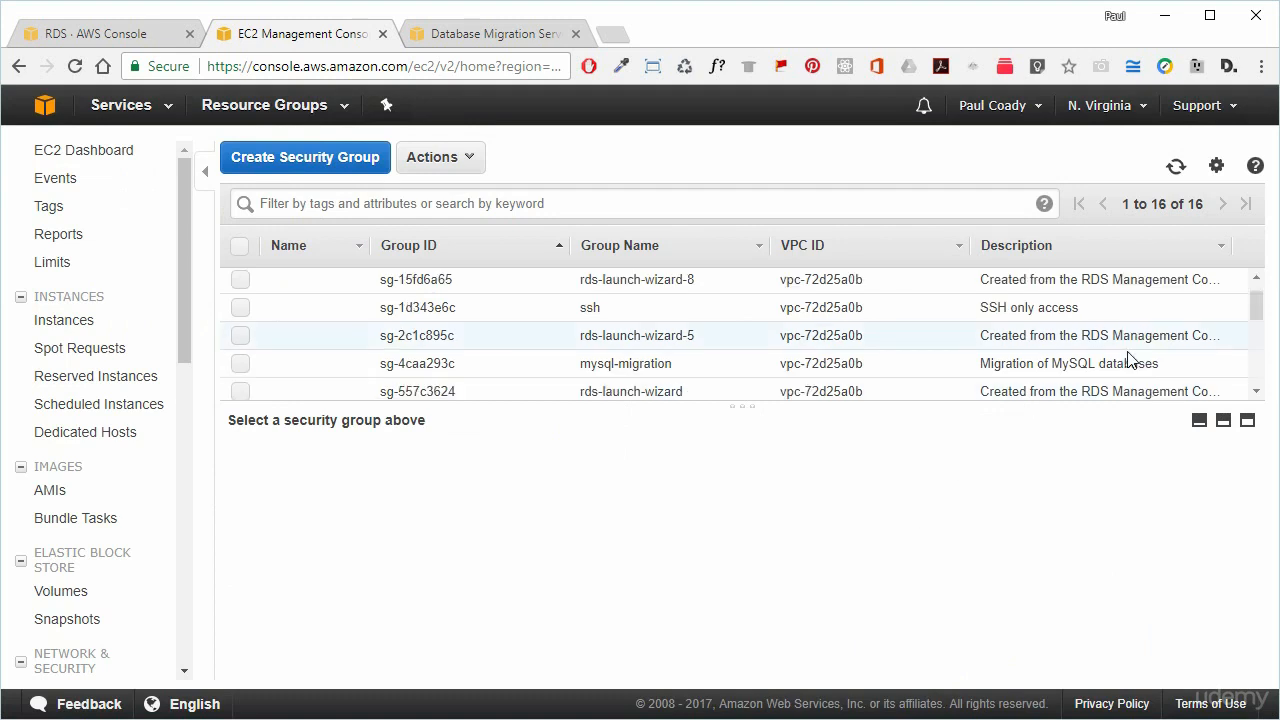
{"action": "scroll", "coordinate": [1129, 356], "scroll_direction": "down", "scroll_amount": 2}
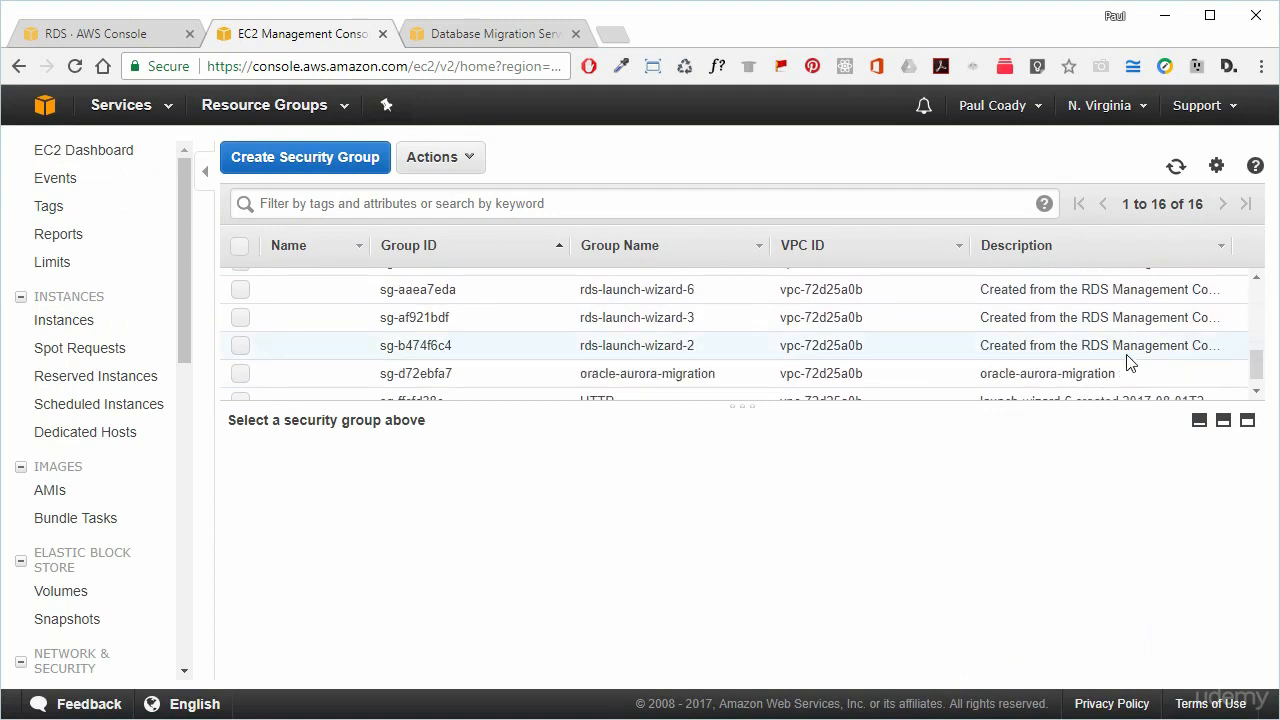
{"action": "left_click", "coordinate": [1112, 372]}
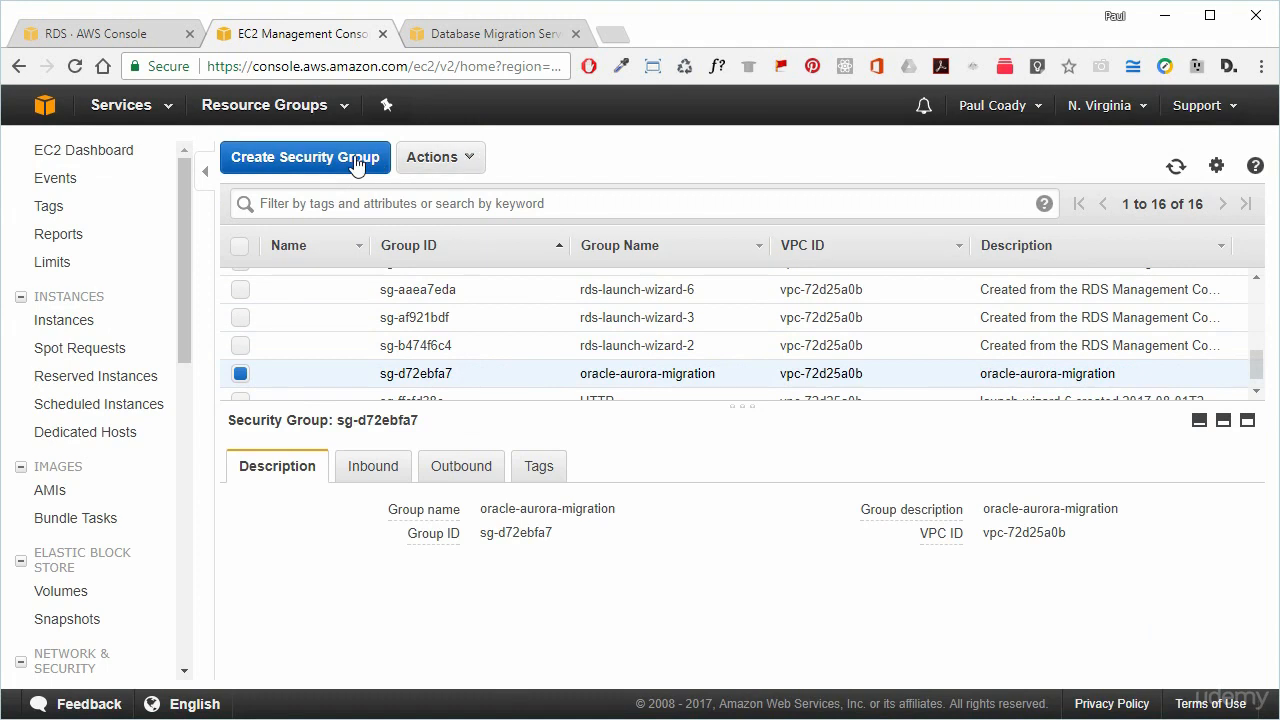
{"action": "left_click", "coordinate": [455, 160]}
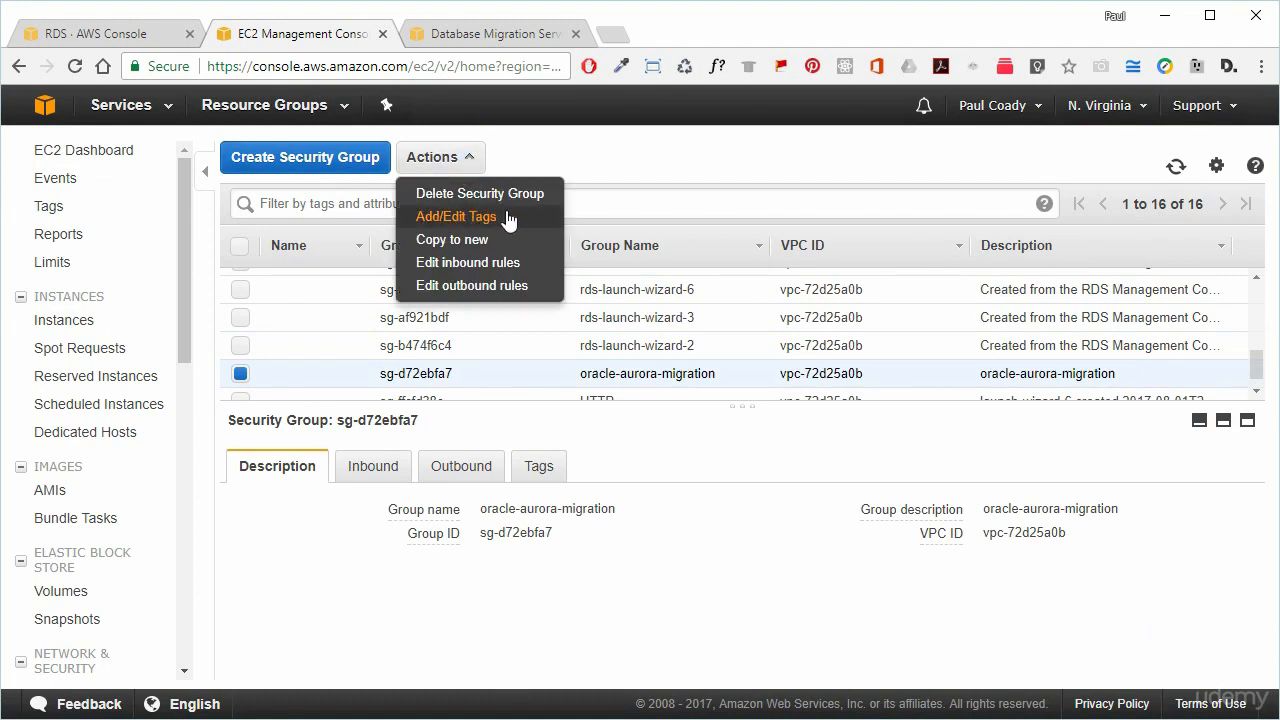
{"action": "left_click", "coordinate": [505, 262]}
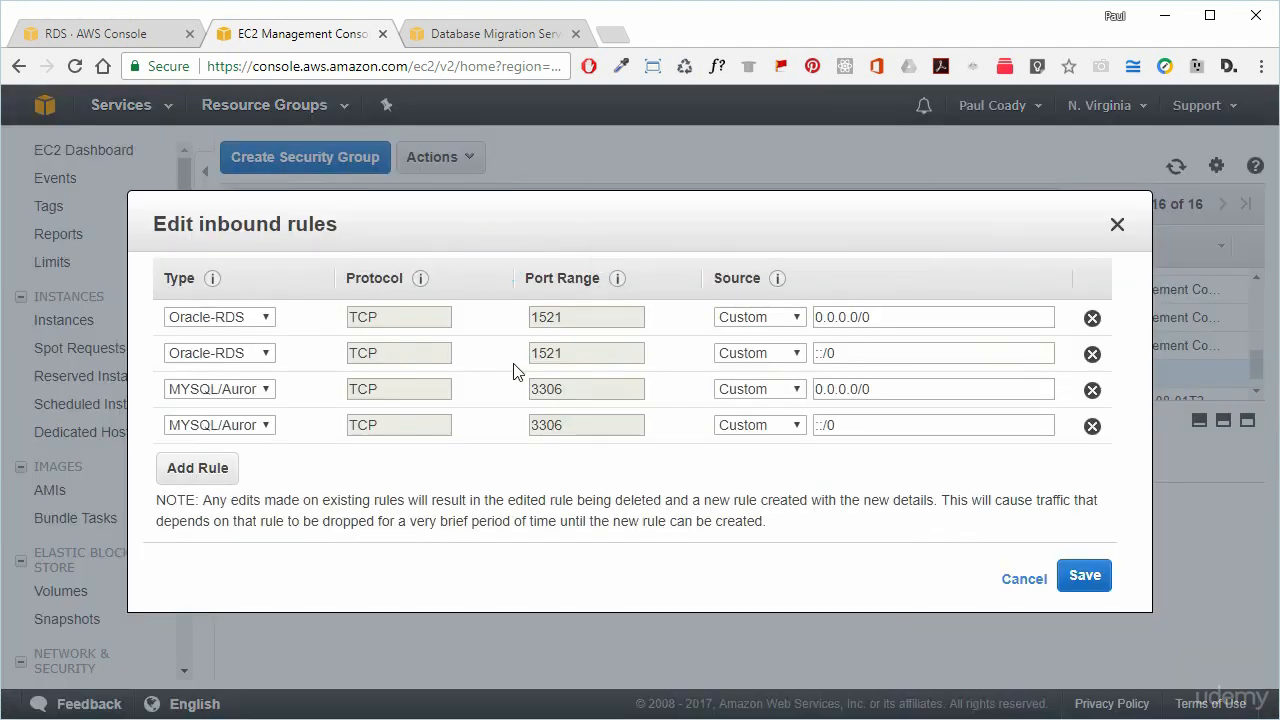
Add an All traffic rule sourced from oracle-aurora-migration (sg-d72ebfa7) and save.
{"action": "left_click", "coordinate": [168, 474]}
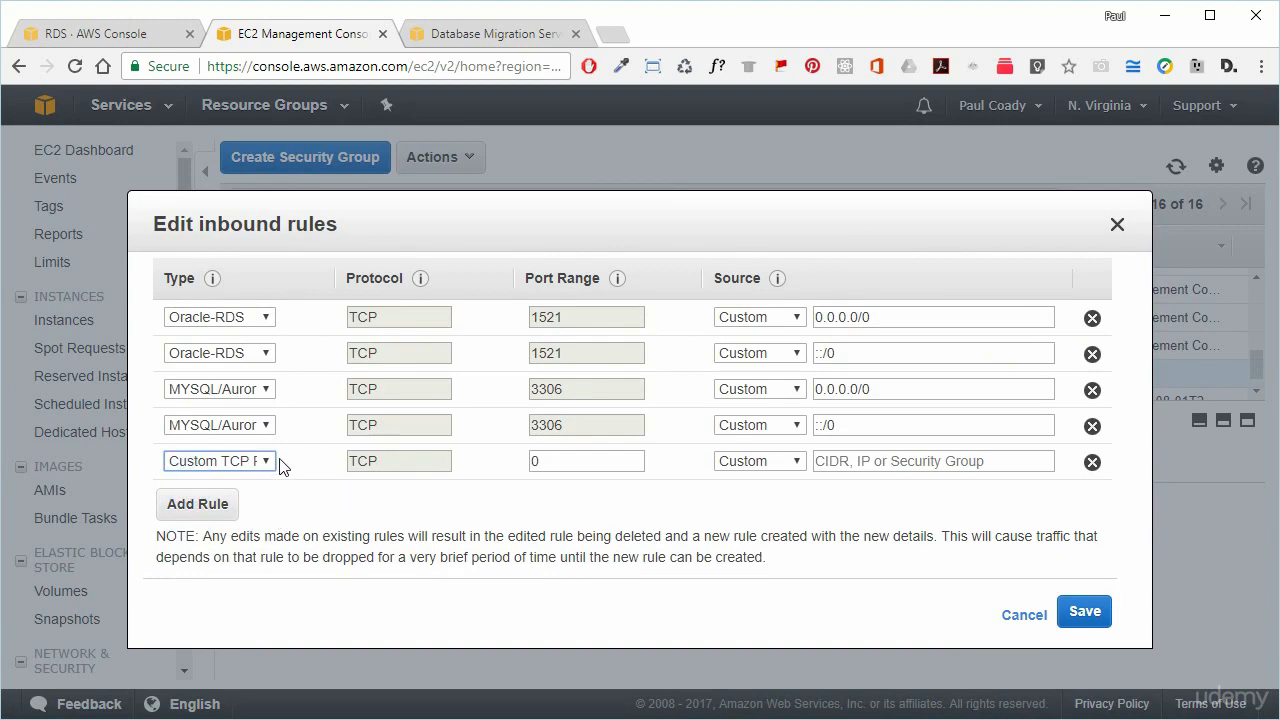
{"action": "left_click", "coordinate": [270, 461]}
{"action": "left_click", "coordinate": [247, 637]}
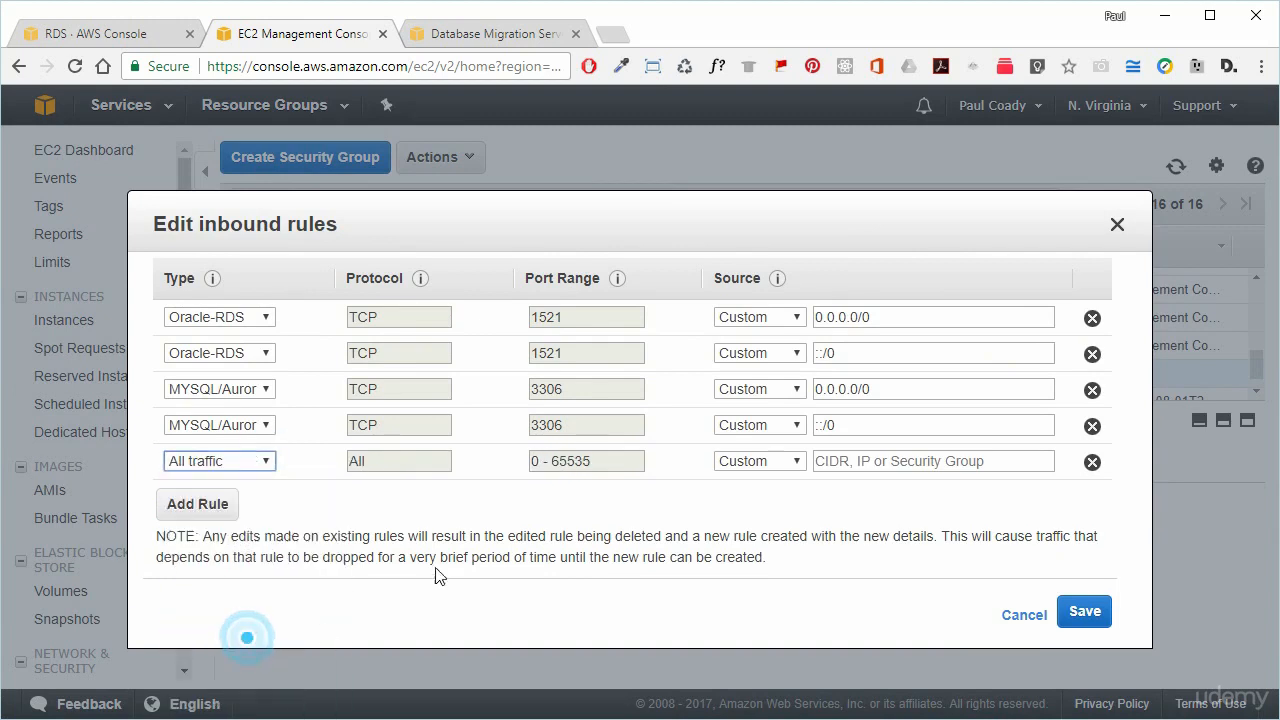
{"action": "left_click", "coordinate": [849, 462]}
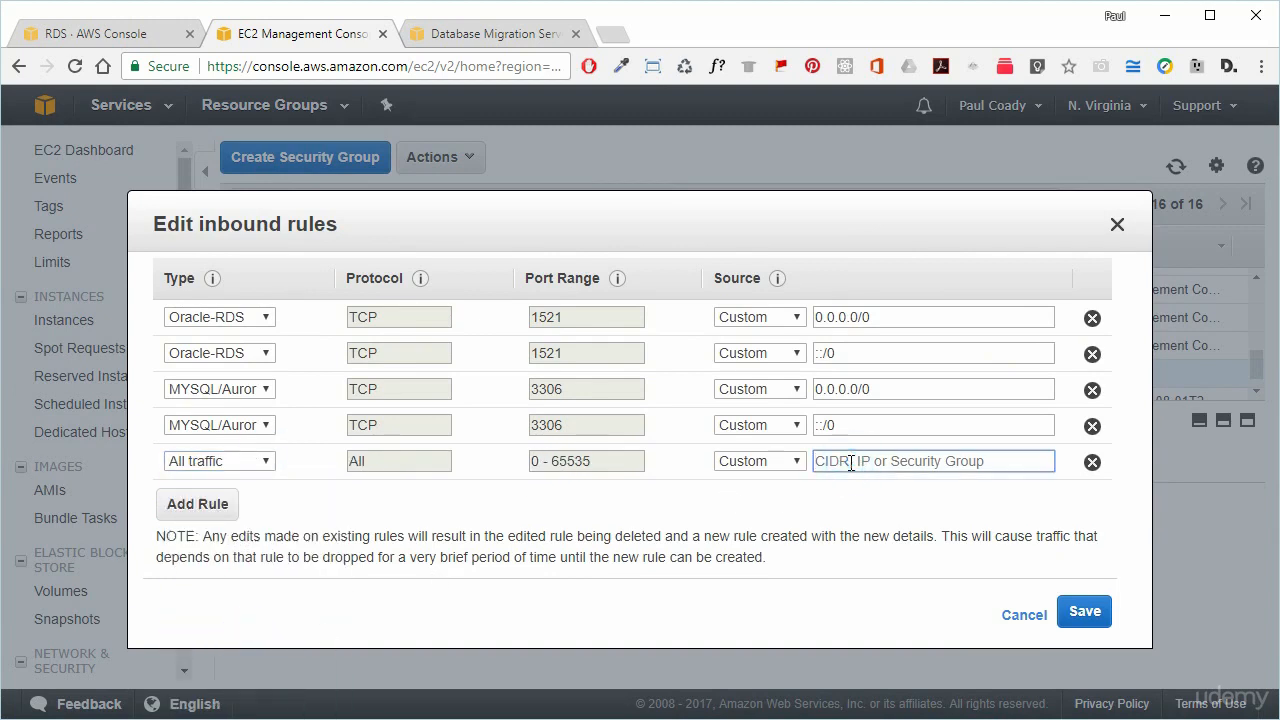
{"action": "type", "text": "sg"}
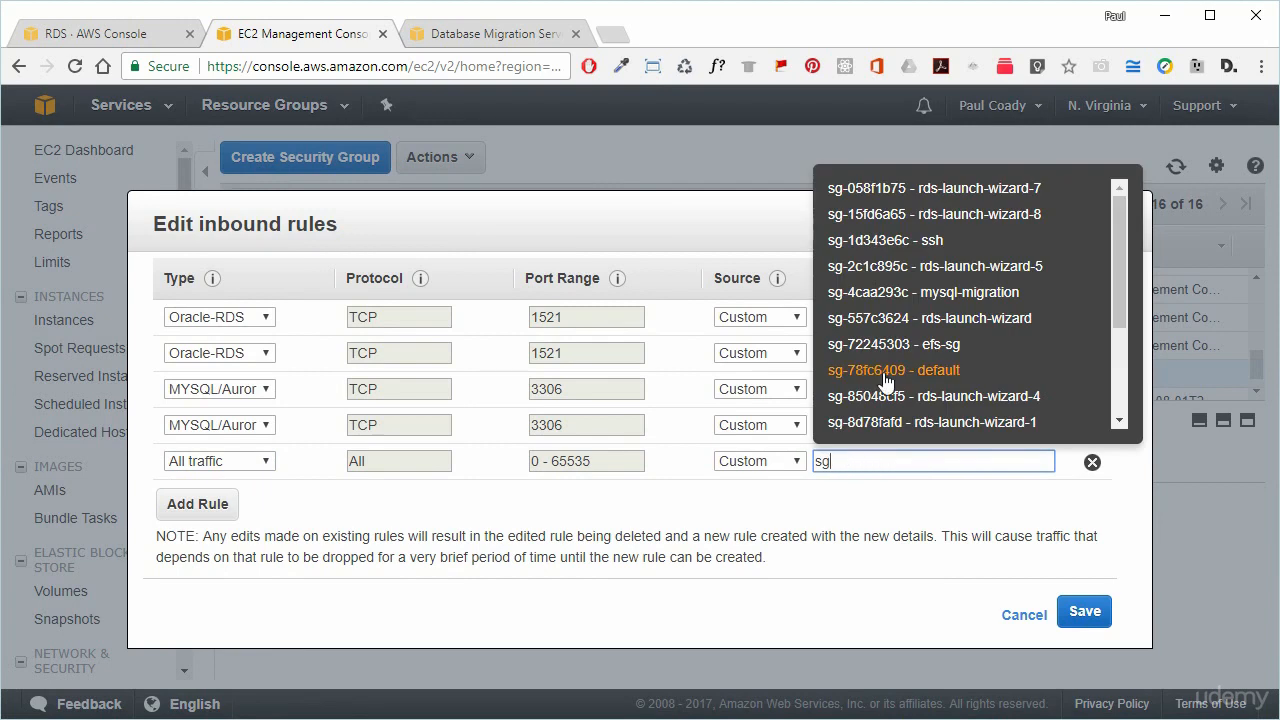
{"action": "scroll", "coordinate": [1093, 350], "scroll_direction": "down", "scroll_amount": 1}
{"action": "scroll", "coordinate": [1080, 345], "scroll_direction": "down", "scroll_amount": 1}
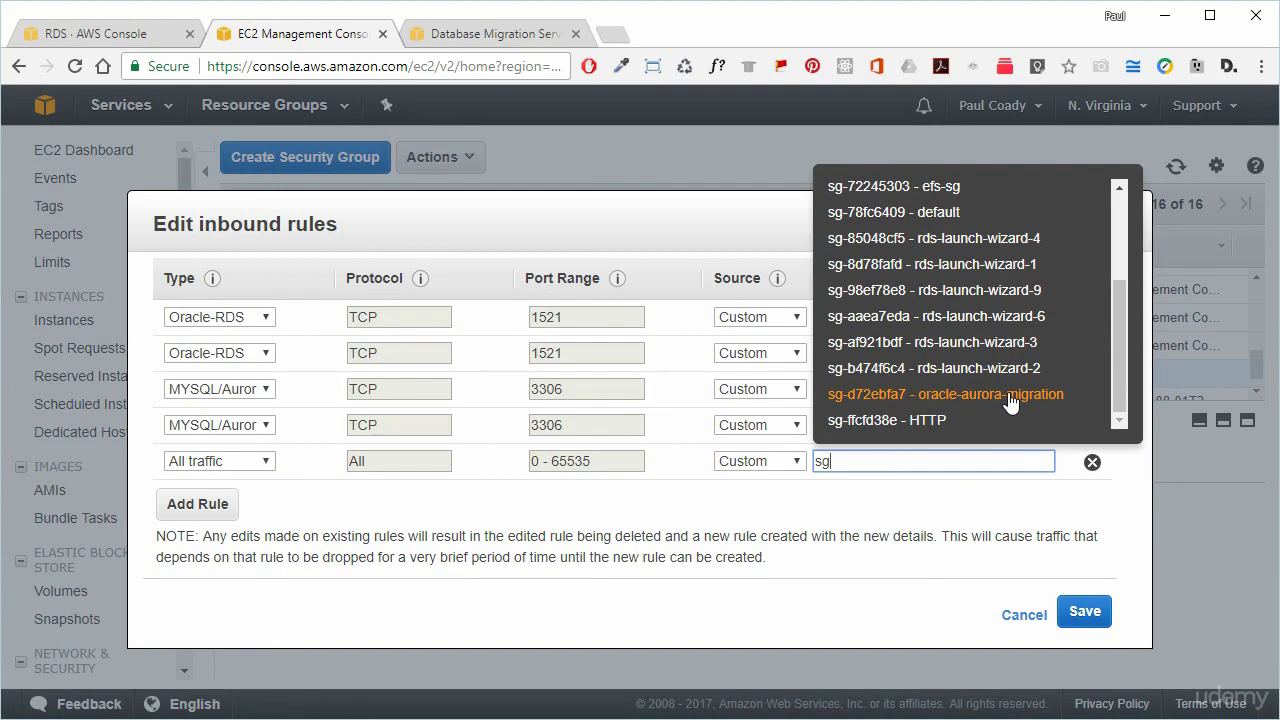
{"action": "left_click", "coordinate": [928, 396]}
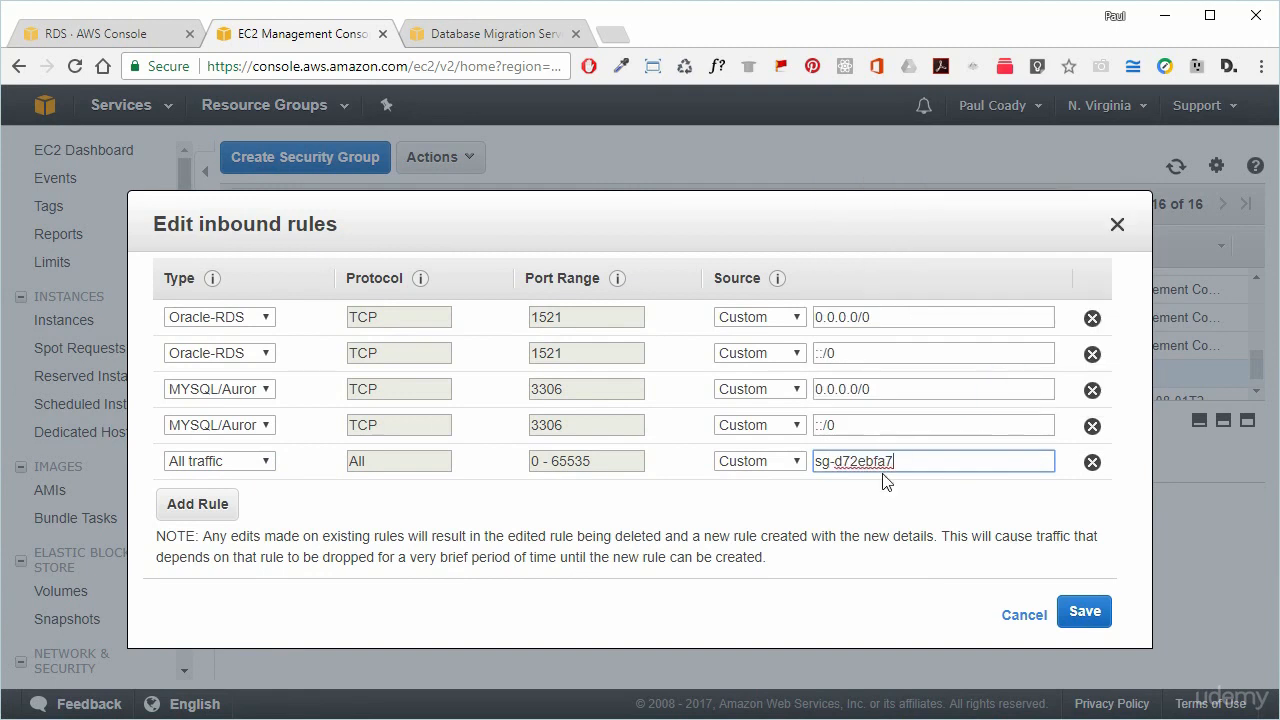
{"action": "left_click", "coordinate": [1082, 614]}
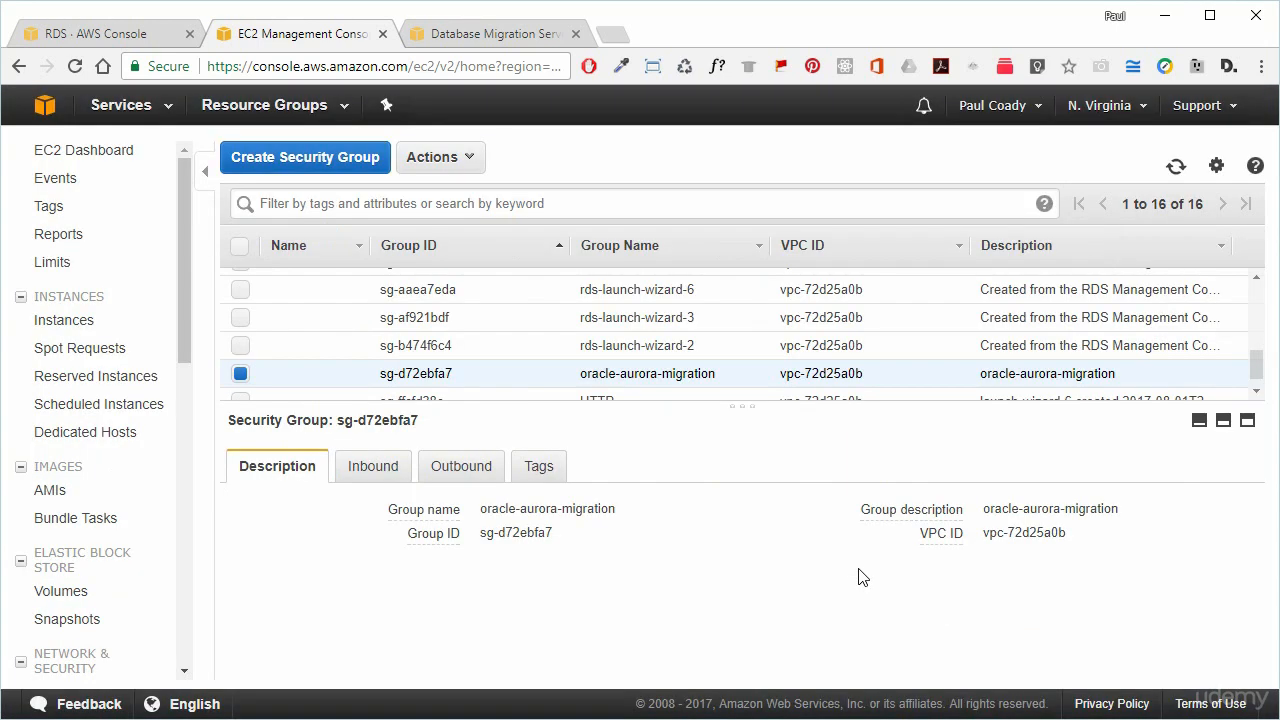
In RDS, launch a new instance with the Oracle SE Two engine marked for Dev/Test.
{"action": "left_click", "coordinate": [85, 32]}
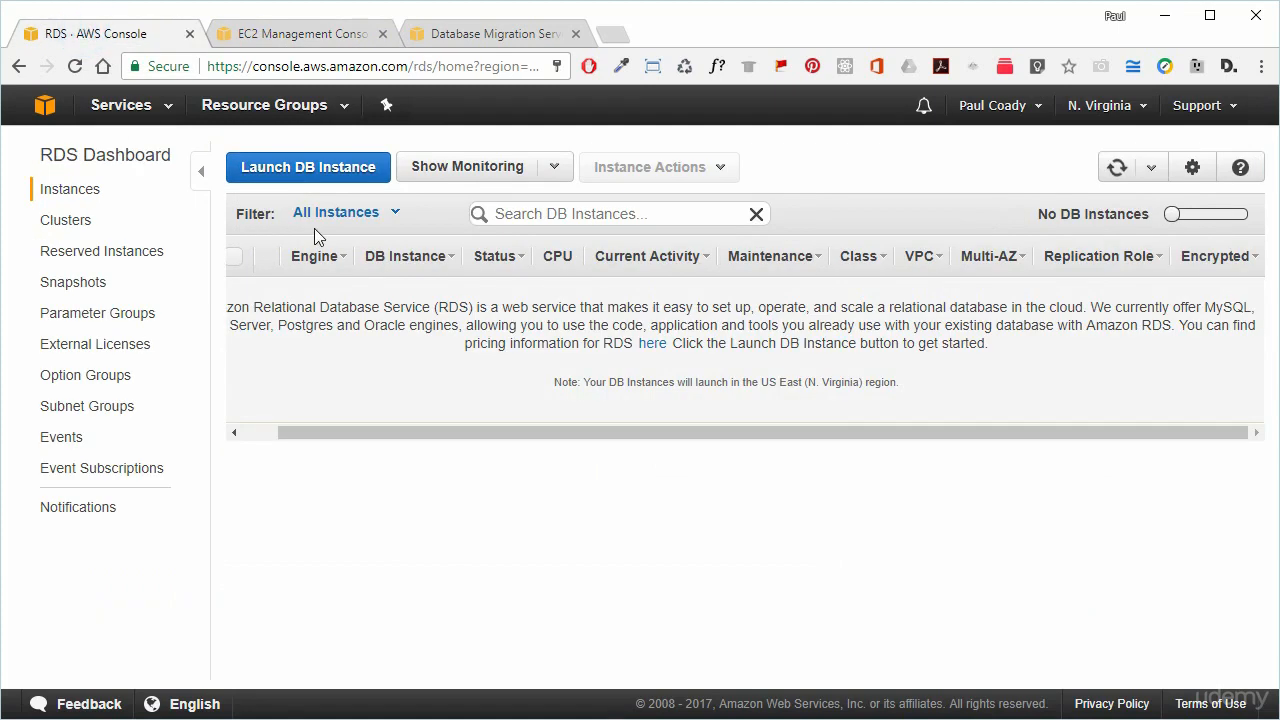
{"action": "left_click", "coordinate": [316, 168]}
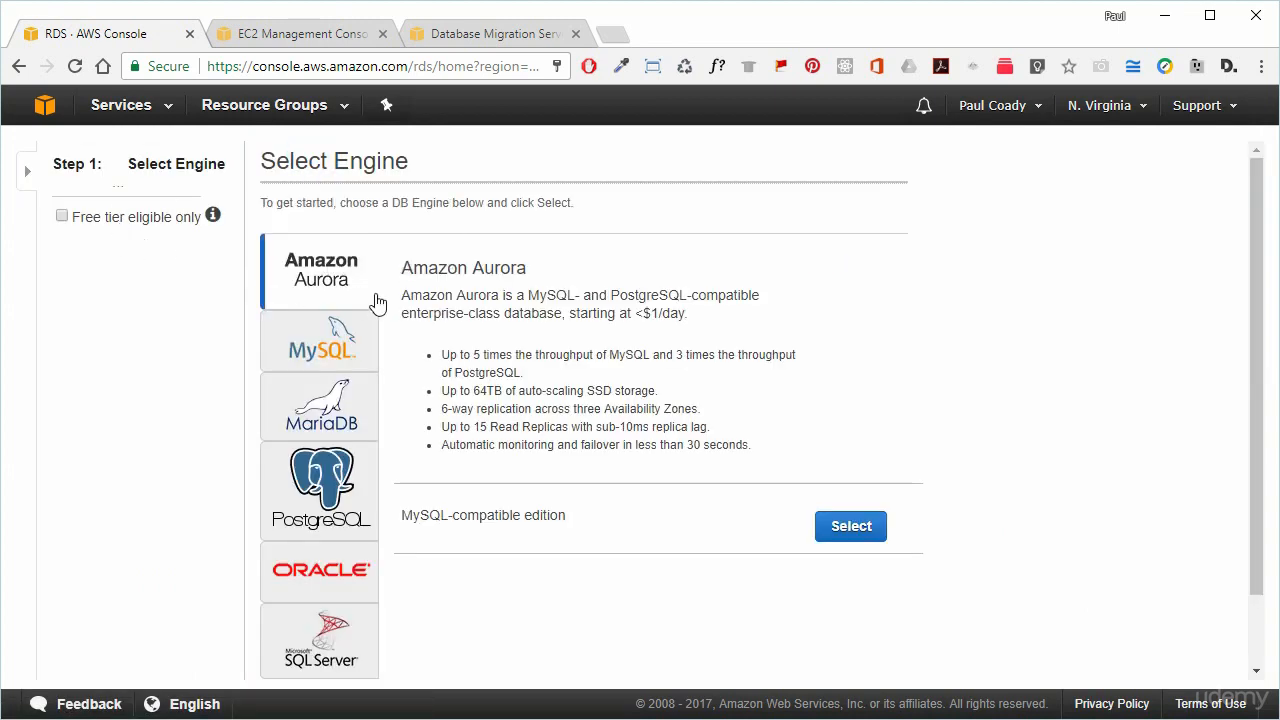
{"action": "left_click", "coordinate": [324, 590]}
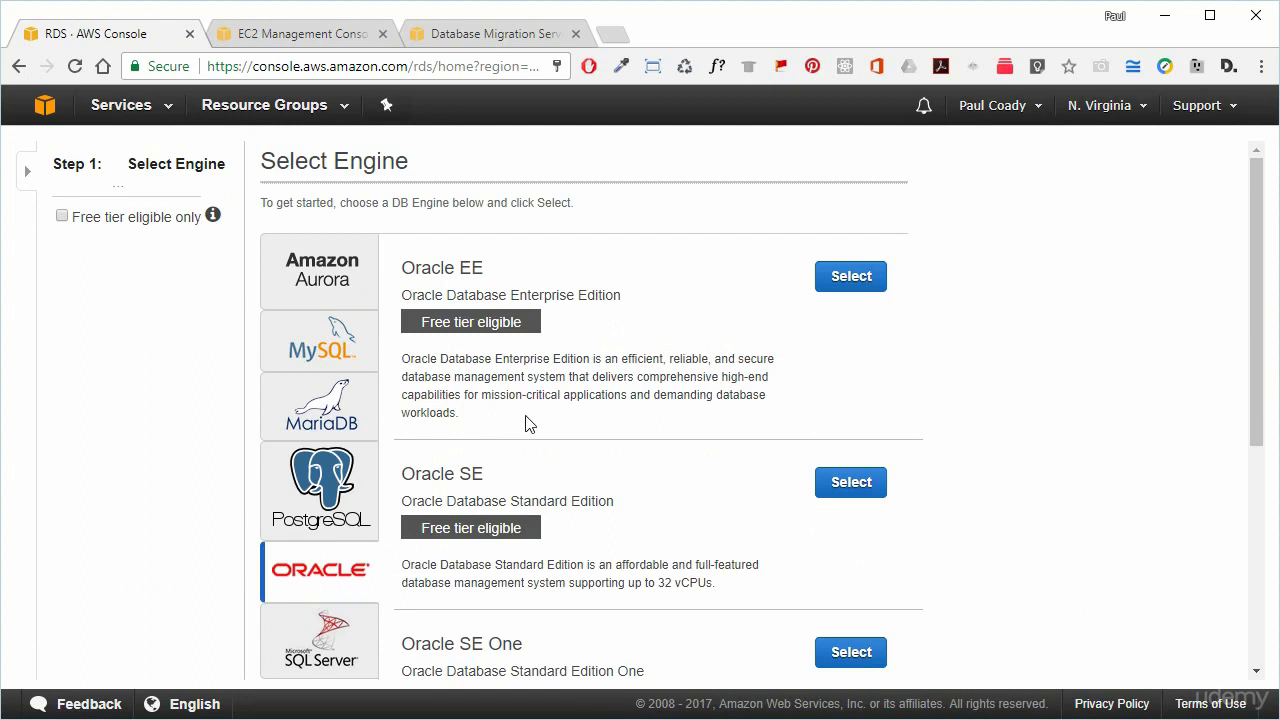
{"action": "scroll", "coordinate": [600, 434], "scroll_direction": "down", "scroll_amount": 4}
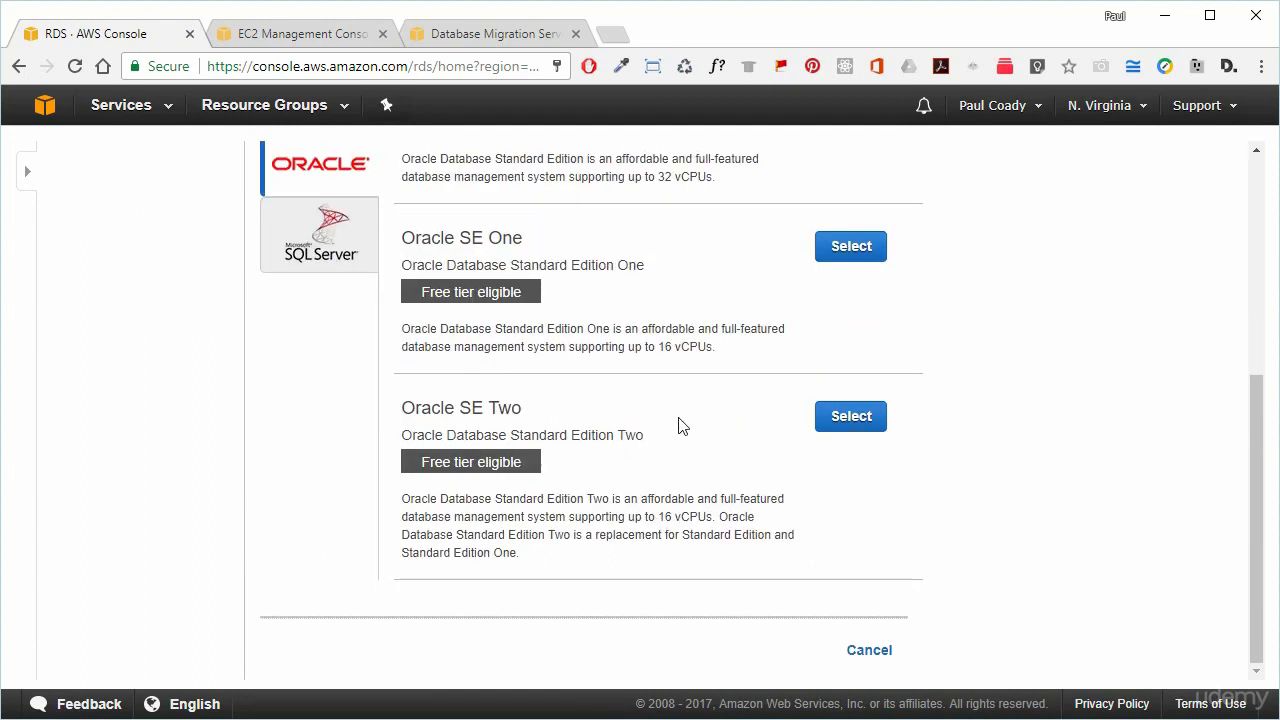
{"action": "left_click", "coordinate": [848, 416]}
{"action": "left_click", "coordinate": [743, 323]}
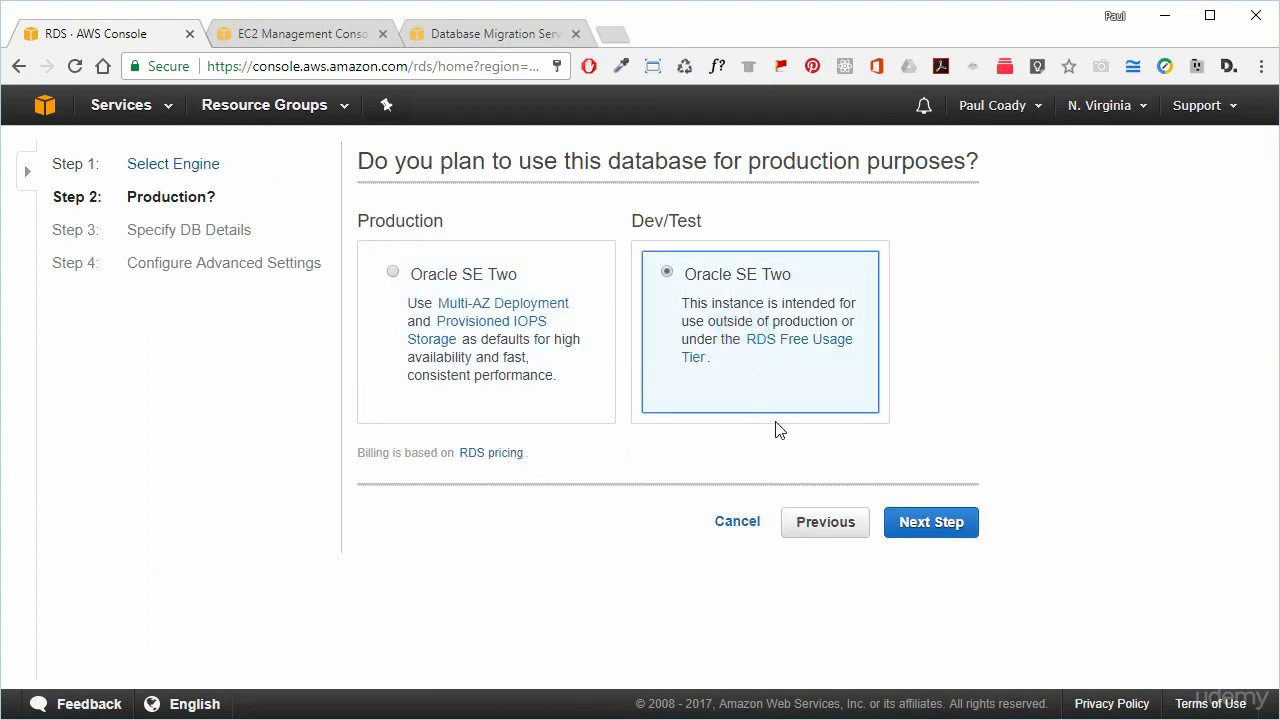
Use license-included licensing, db.t2.micro instance class and no Multi-AZ for the Oracle instance.
{"action": "left_click", "coordinate": [920, 523]}
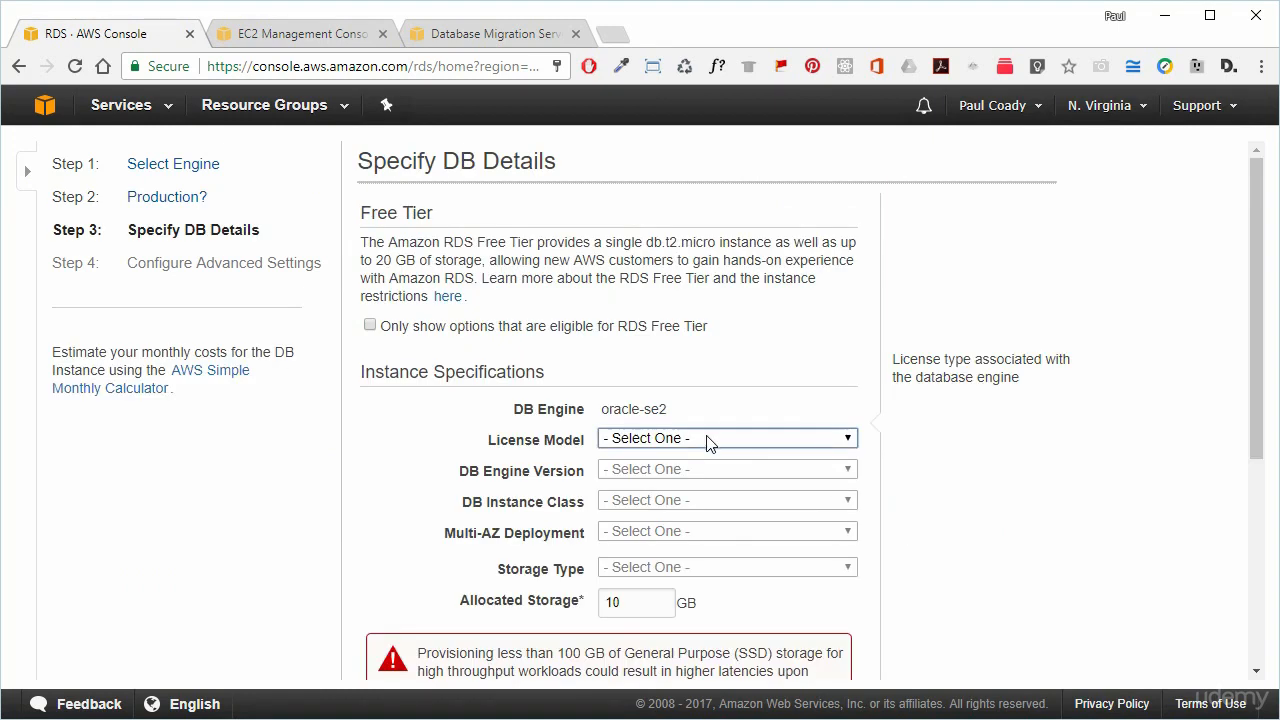
{"action": "left_click", "coordinate": [699, 440]}
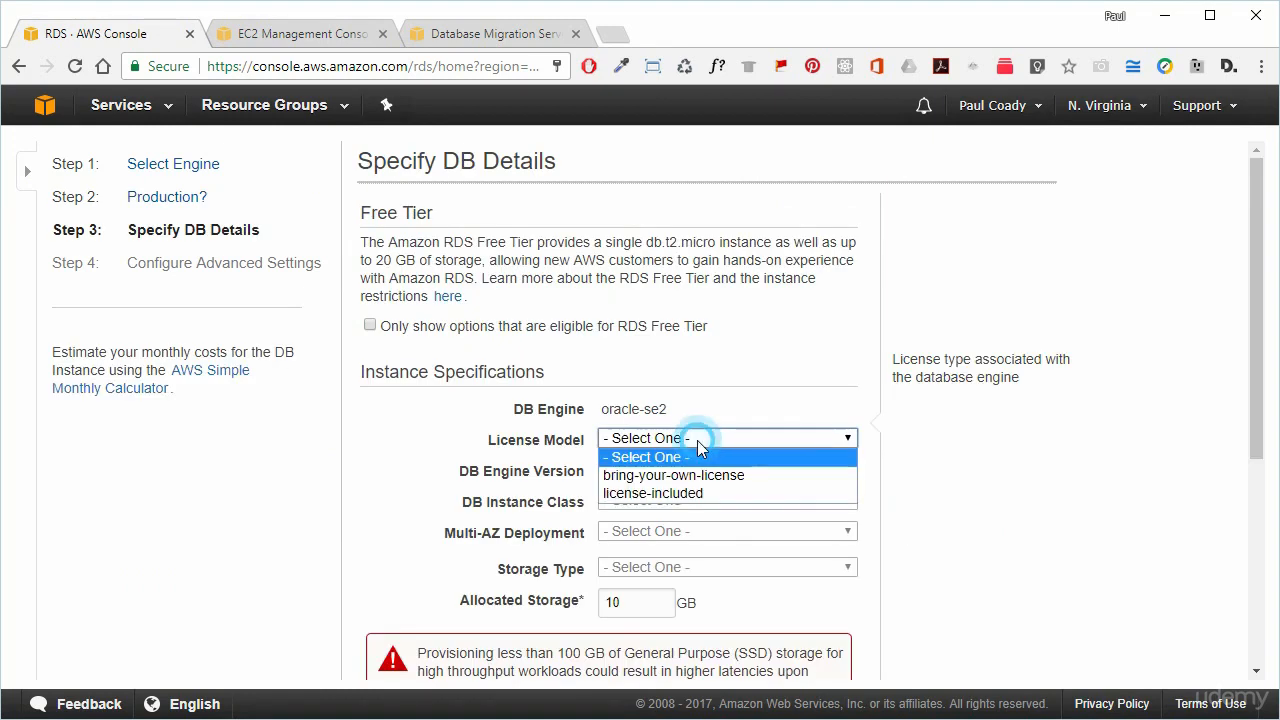
{"action": "left_click", "coordinate": [685, 492]}
{"action": "scroll", "coordinate": [713, 500], "scroll_direction": "down", "scroll_amount": 1}
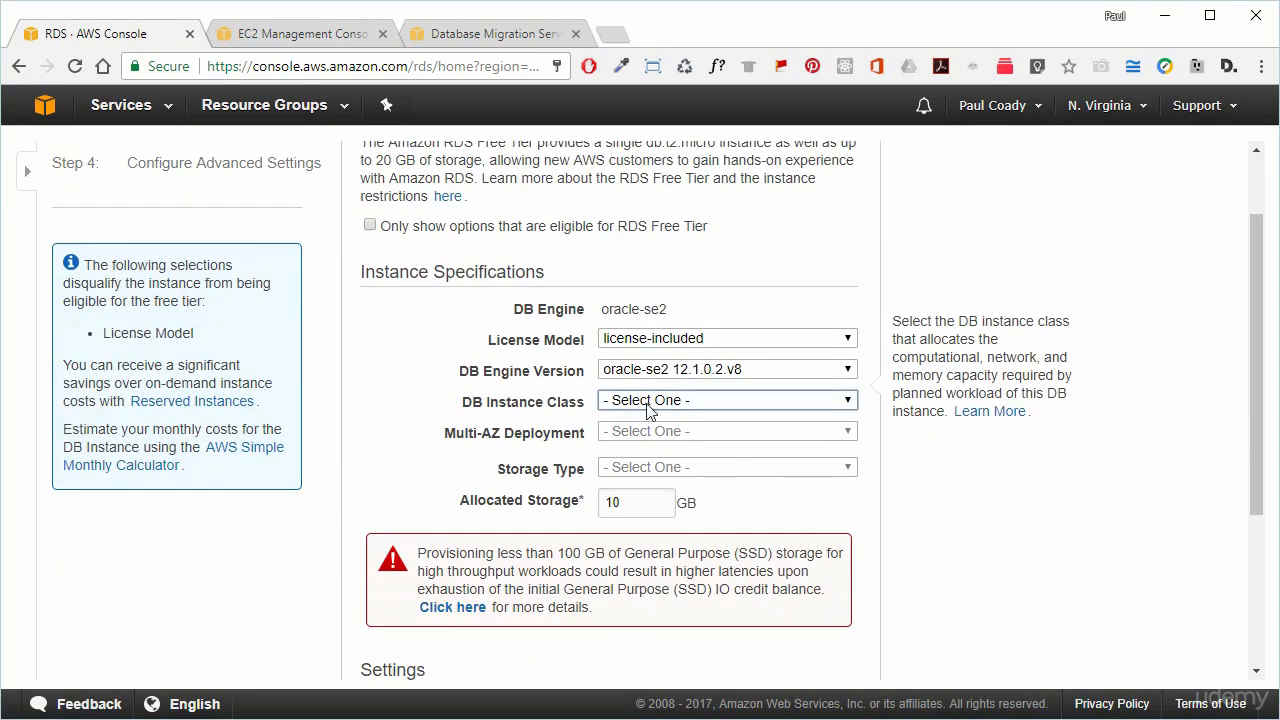
{"action": "left_click", "coordinate": [660, 402]}
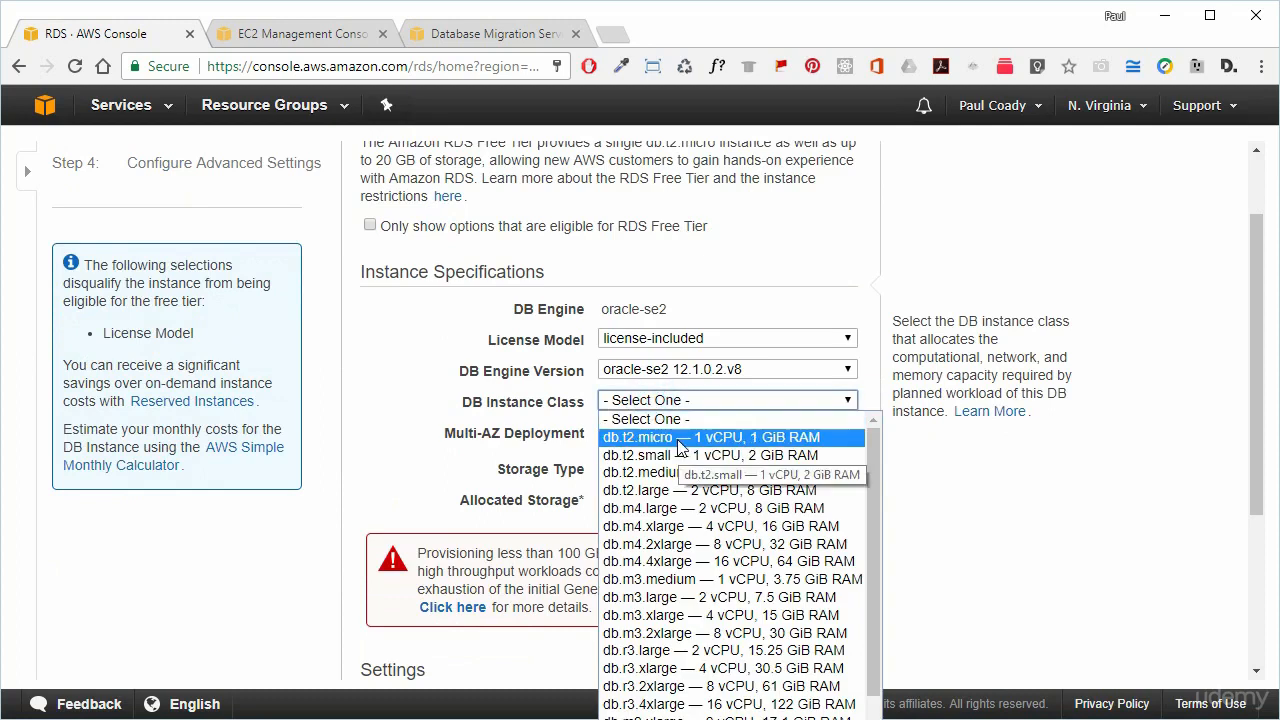
{"action": "left_click", "coordinate": [680, 438]}
{"action": "left_click", "coordinate": [672, 436]}
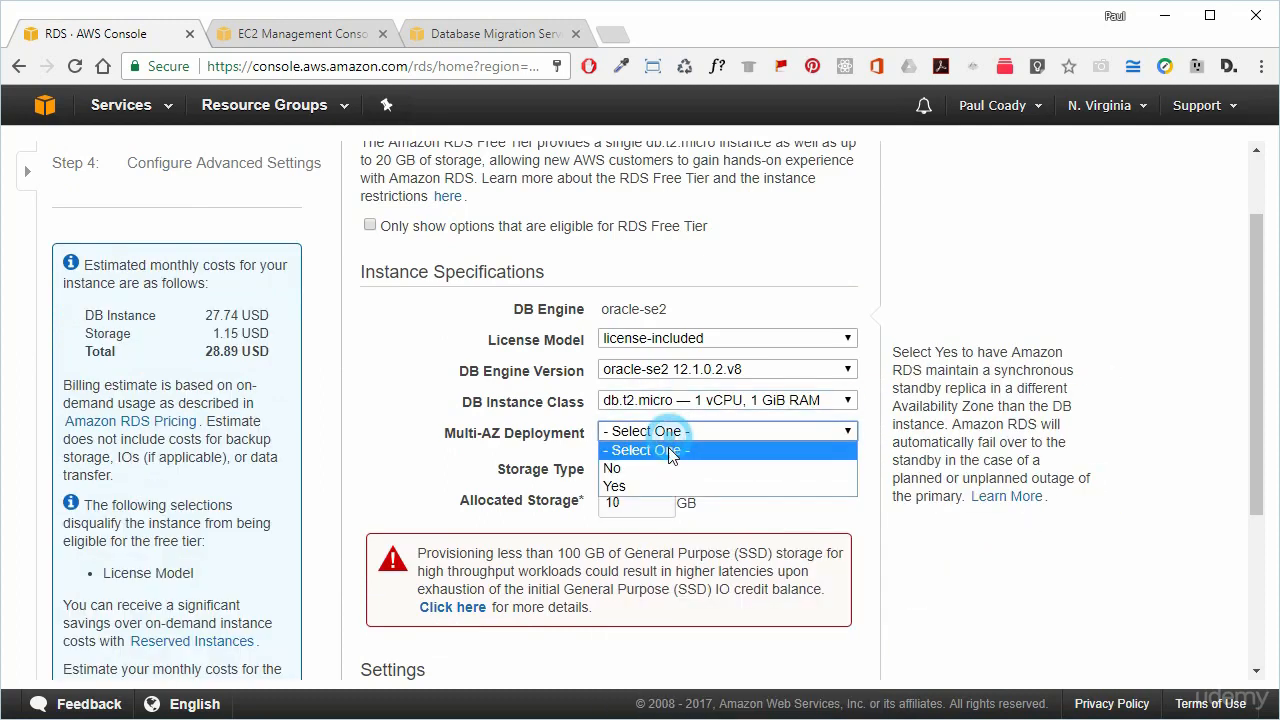
{"action": "left_click", "coordinate": [660, 476]}
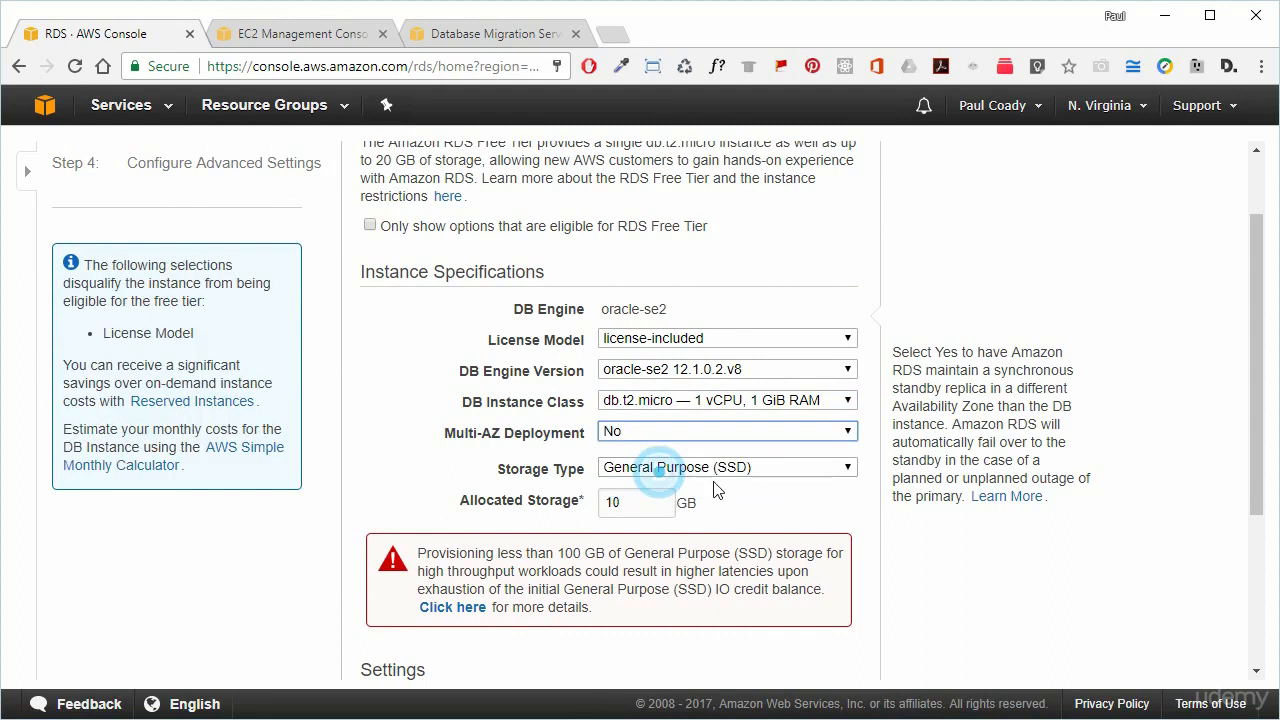
Set the DB instance identifier to sourcedb, fixing the initial typo.
{"action": "scroll", "coordinate": [850, 514], "scroll_direction": "down", "scroll_amount": 3}
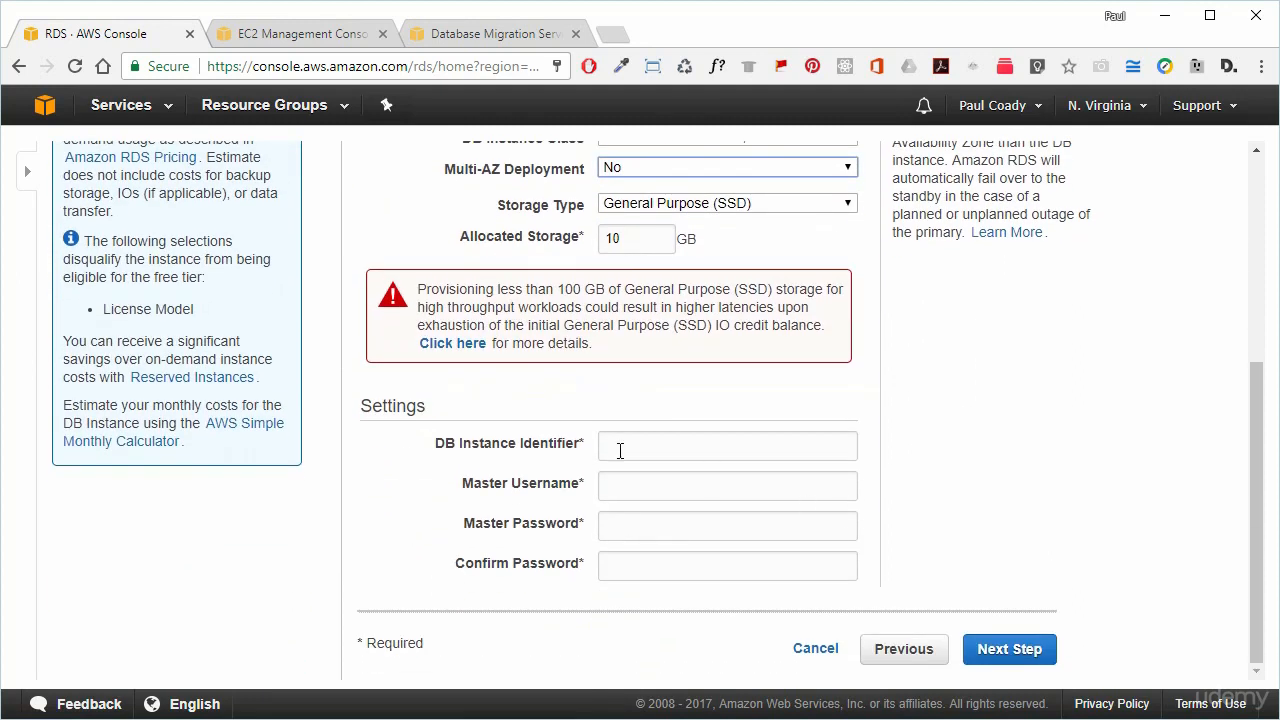
{"action": "left_click", "coordinate": [620, 451]}
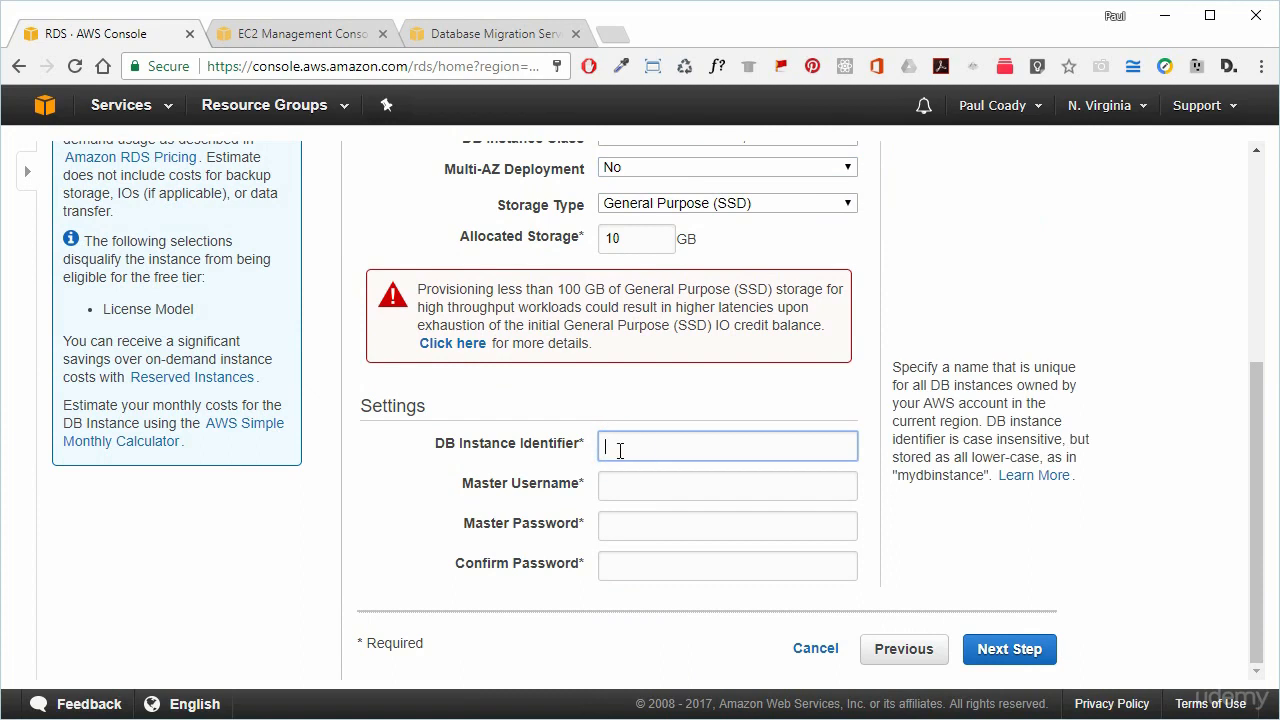
{"action": "type", "text": "sourvedb"}
{"action": "key", "text": "BackSpace"}
{"action": "key", "text": "BackSpace"}
{"action": "key", "text": "BackSpace"}
{"action": "key", "text": "BackSpace"}
{"action": "left_click", "coordinate": [621, 477]}
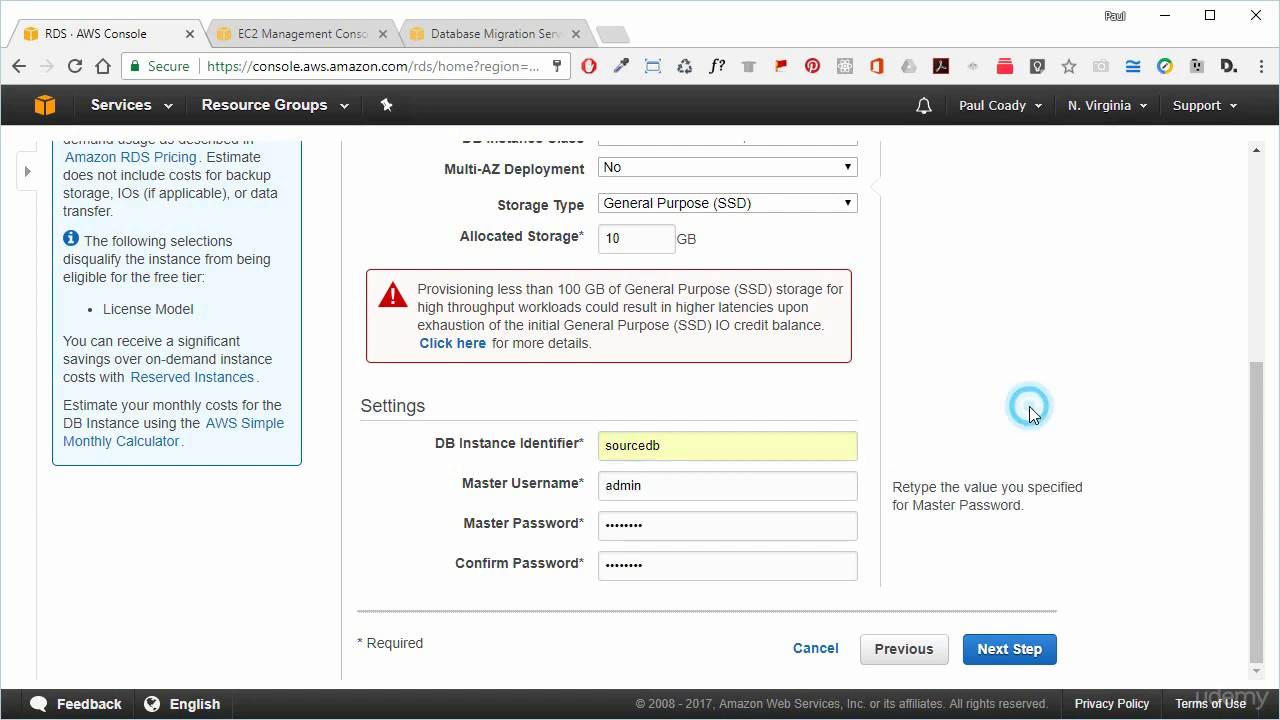
In advanced settings, dismiss the password prompt and assign the oracle-aurora-migration security group.
{"action": "left_click", "coordinate": [1010, 648]}
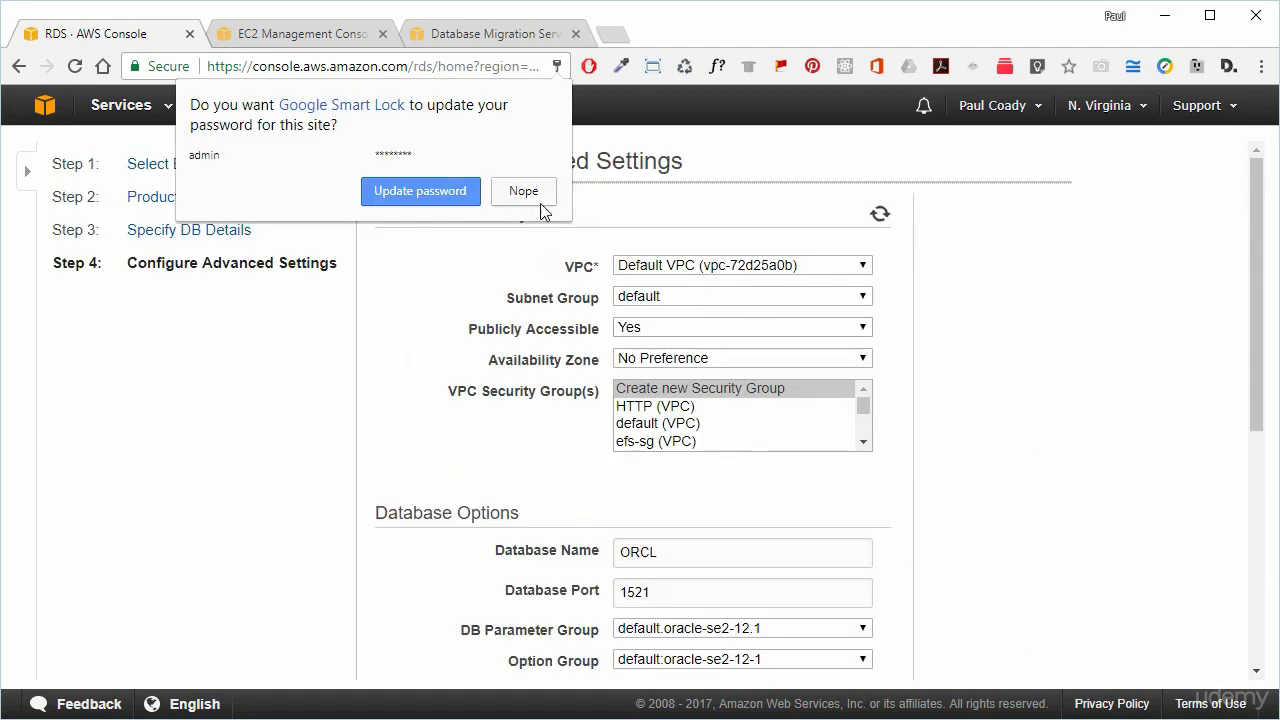
{"action": "left_click", "coordinate": [524, 191]}
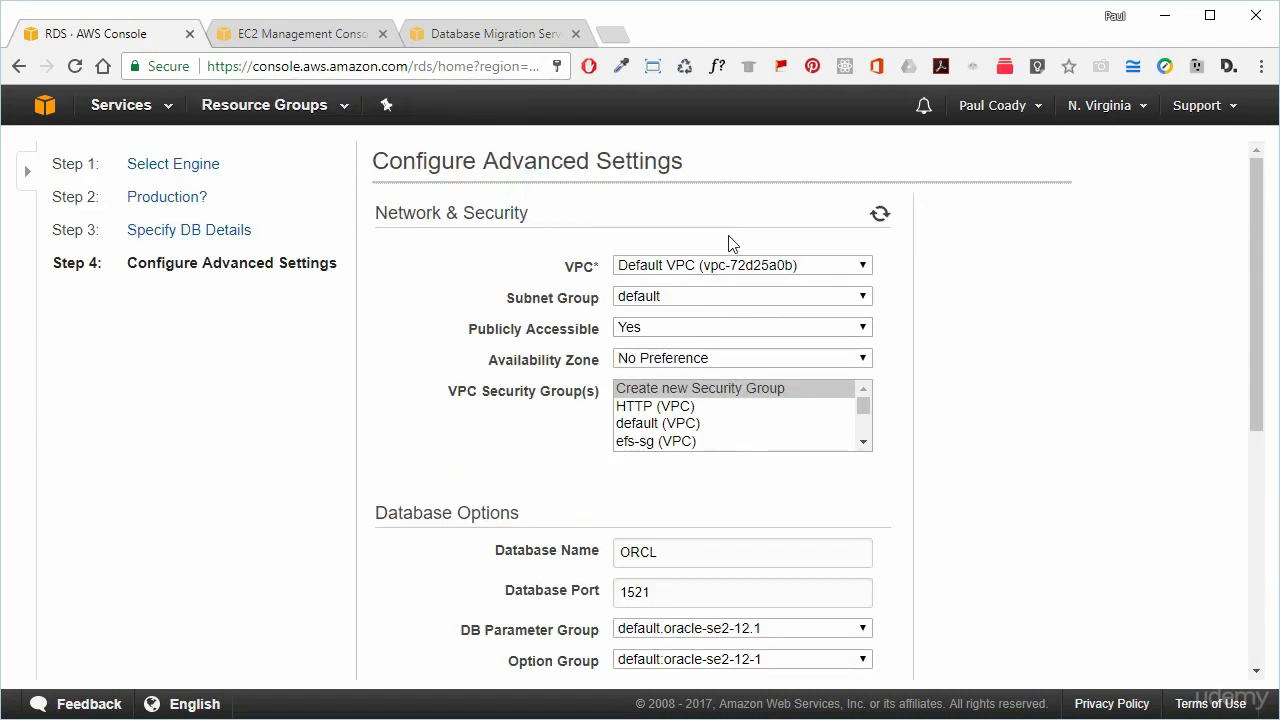
{"action": "left_click", "coordinate": [865, 446]}
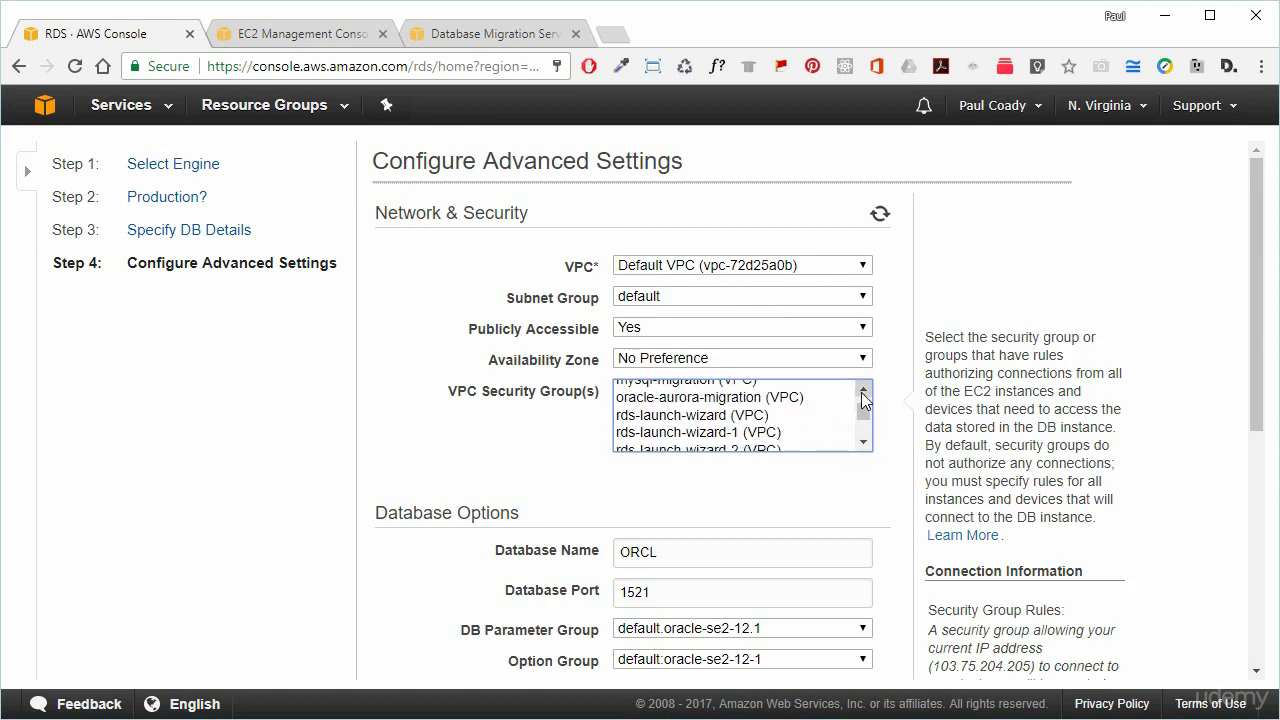
{"action": "left_click", "coordinate": [760, 398]}
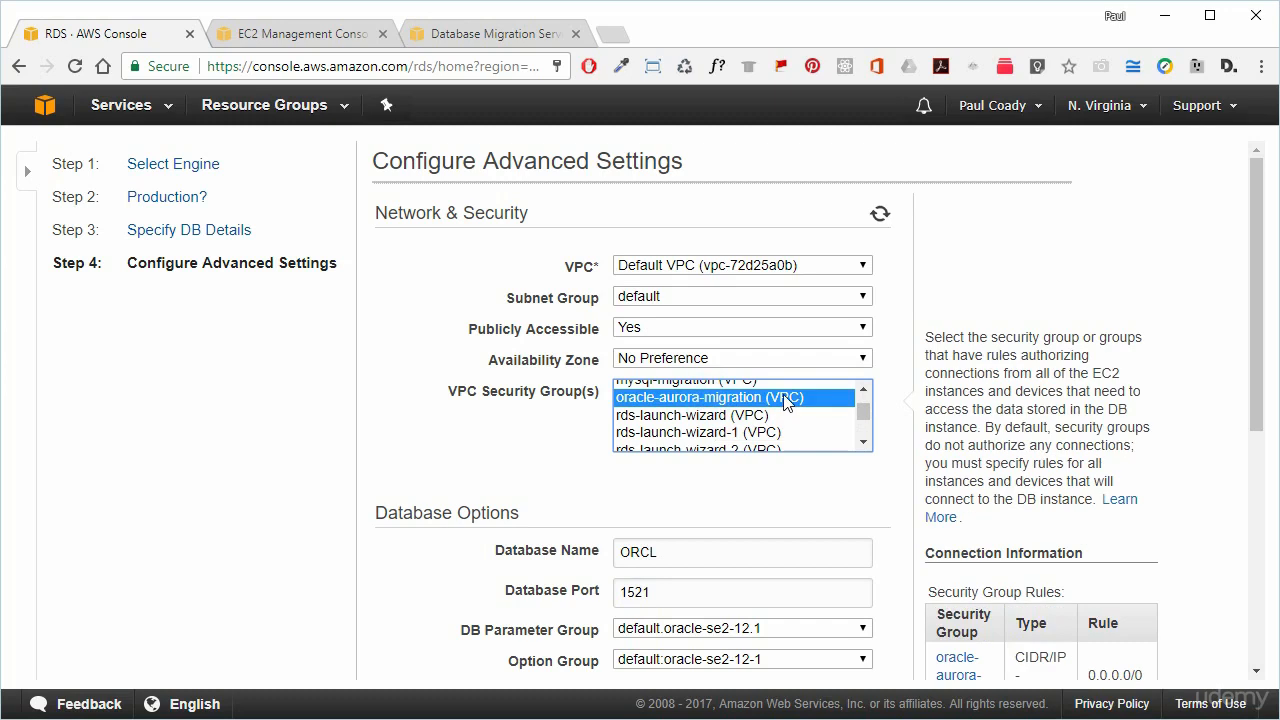
{"action": "left_click", "coordinate": [763, 510]}
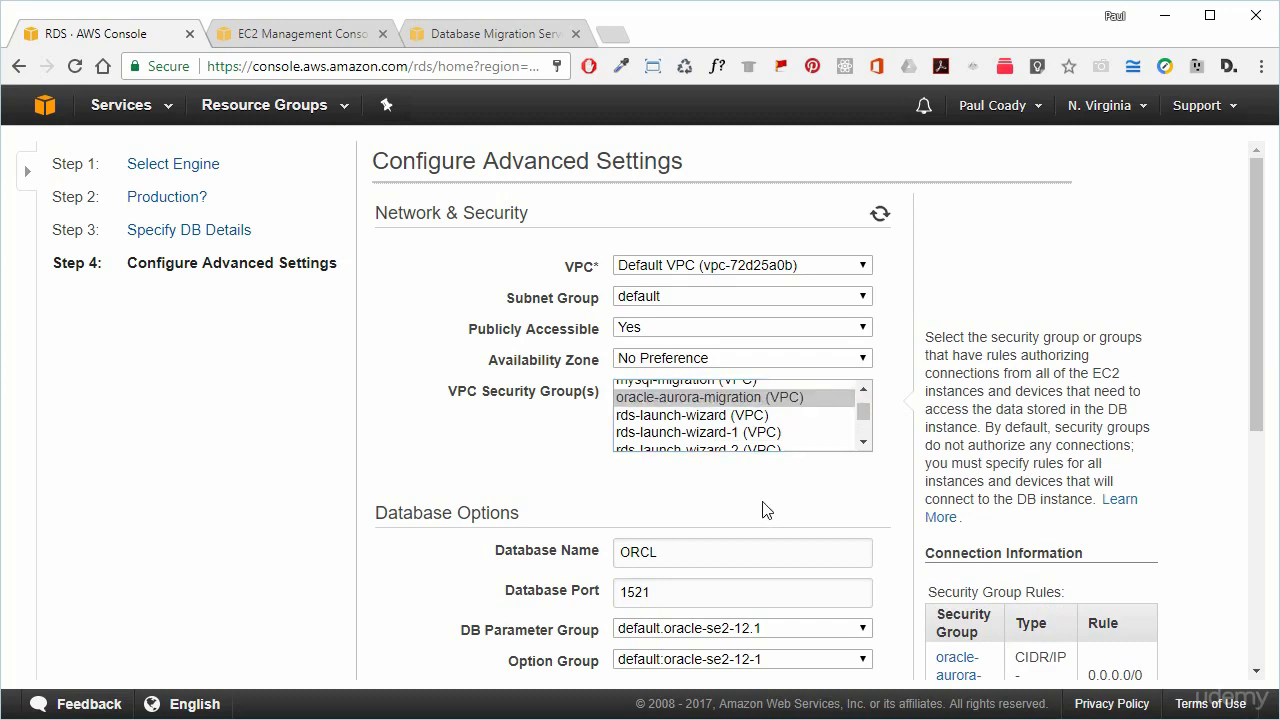
Set backup retention to 0 days and launch the sourcedb instance.
{"action": "scroll", "coordinate": [763, 509], "scroll_direction": "down", "scroll_amount": 2}
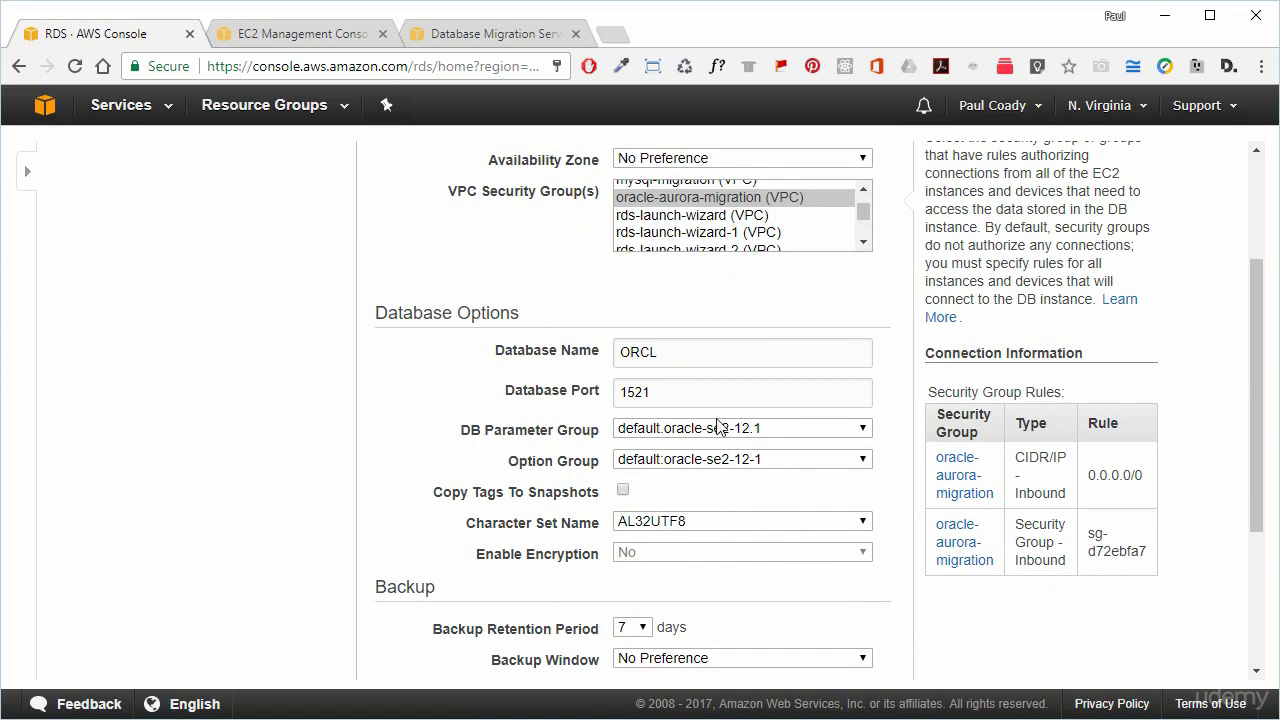
{"action": "scroll", "coordinate": [757, 485], "scroll_direction": "down", "scroll_amount": 1}
{"action": "scroll", "coordinate": [757, 485], "scroll_direction": "down", "scroll_amount": 1}
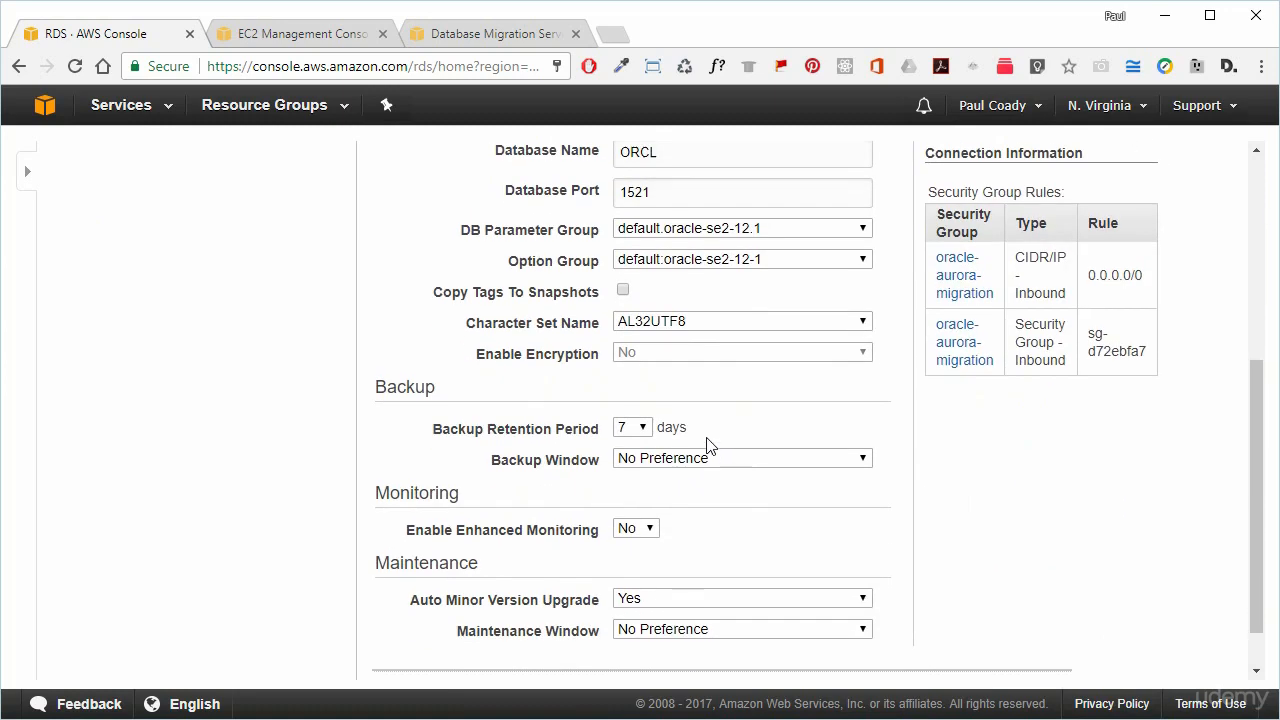
{"action": "left_click", "coordinate": [643, 427]}
{"action": "left_click", "coordinate": [621, 448]}
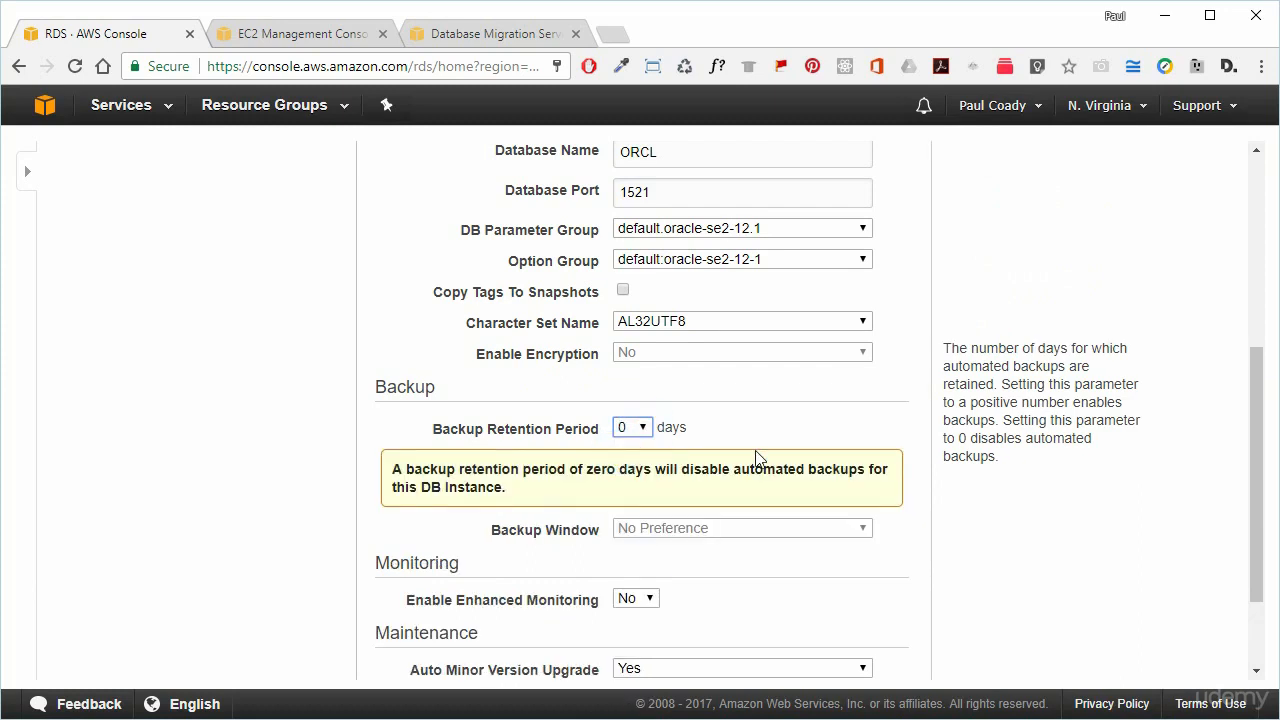
{"action": "scroll", "coordinate": [757, 460], "scroll_direction": "down", "scroll_amount": 2}
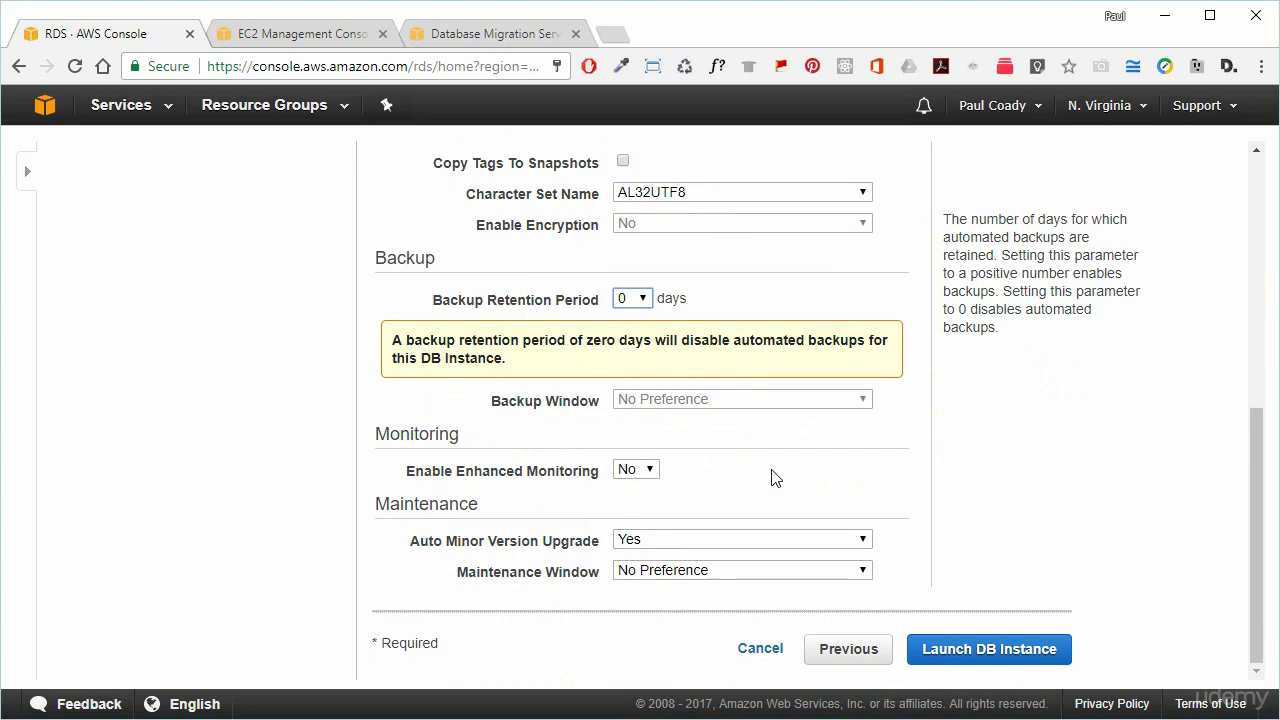
{"action": "left_click", "coordinate": [994, 651]}
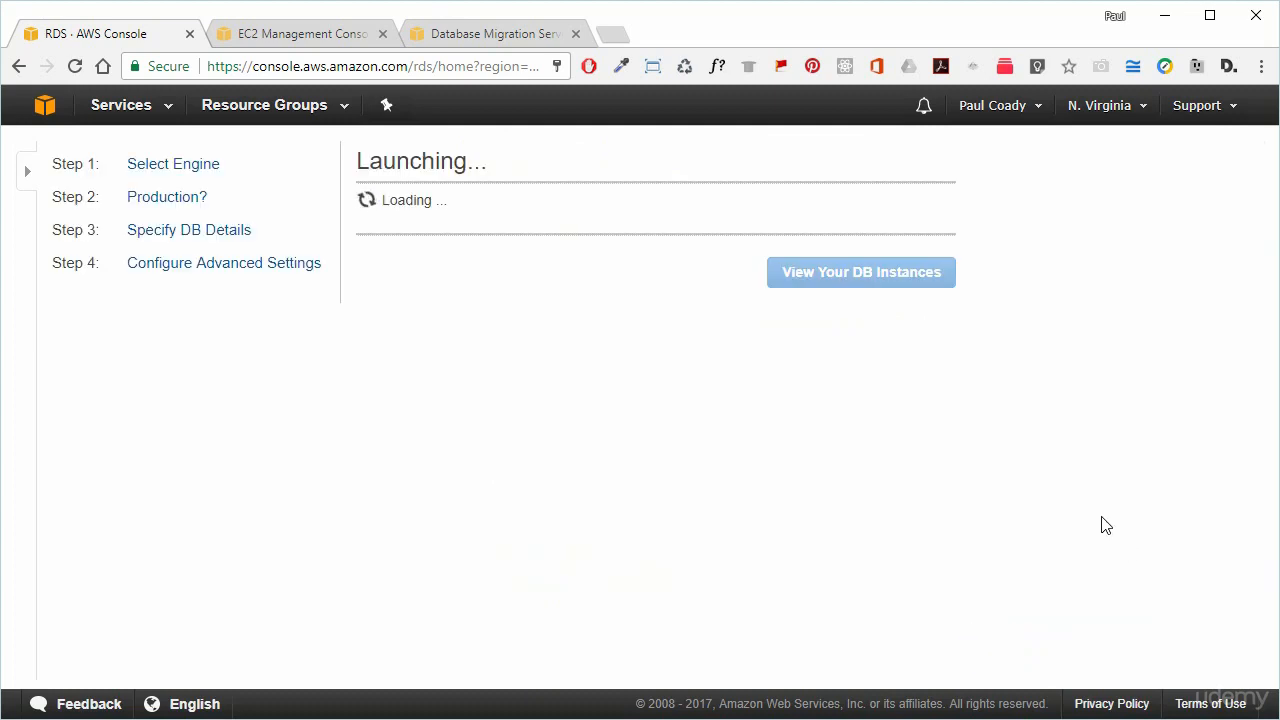
From the instances list, start another instance on db.t2.small without Multi-AZ, identifier targetdb.
{"action": "left_click", "coordinate": [915, 670]}
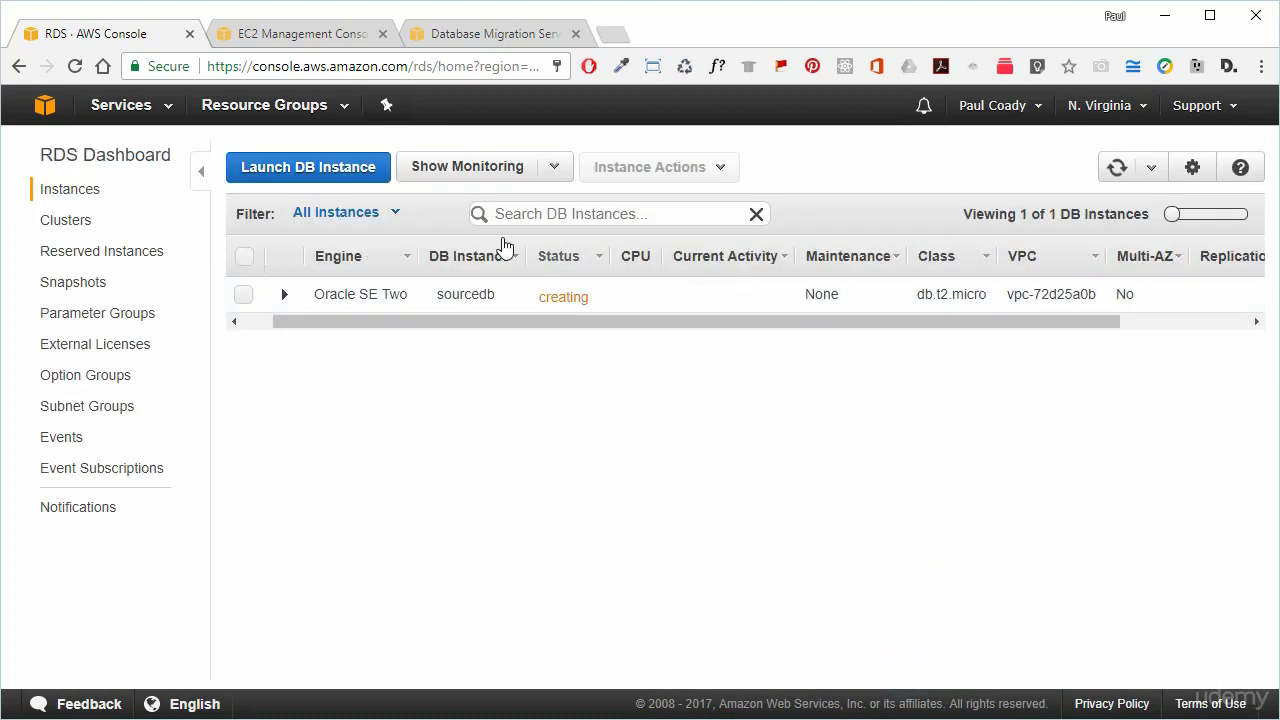
{"action": "left_click", "coordinate": [344, 175]}
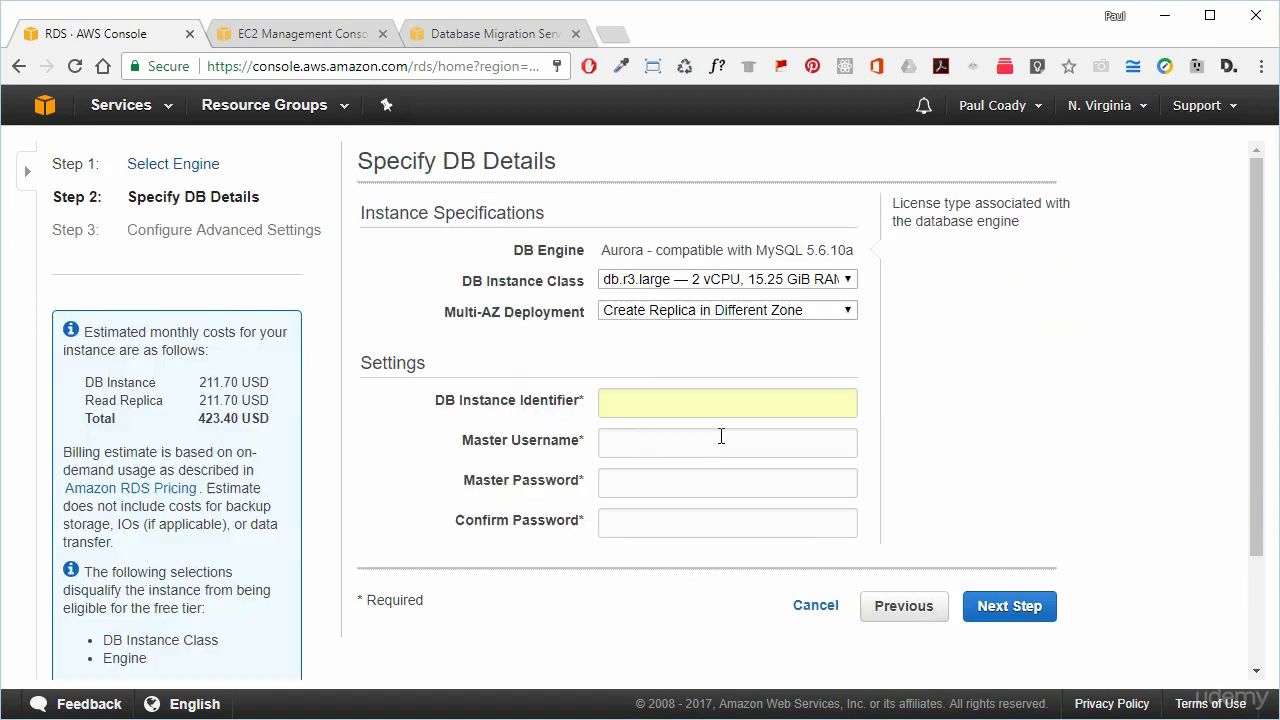
{"action": "left_click", "coordinate": [713, 280]}
{"action": "left_click", "coordinate": [686, 316]}
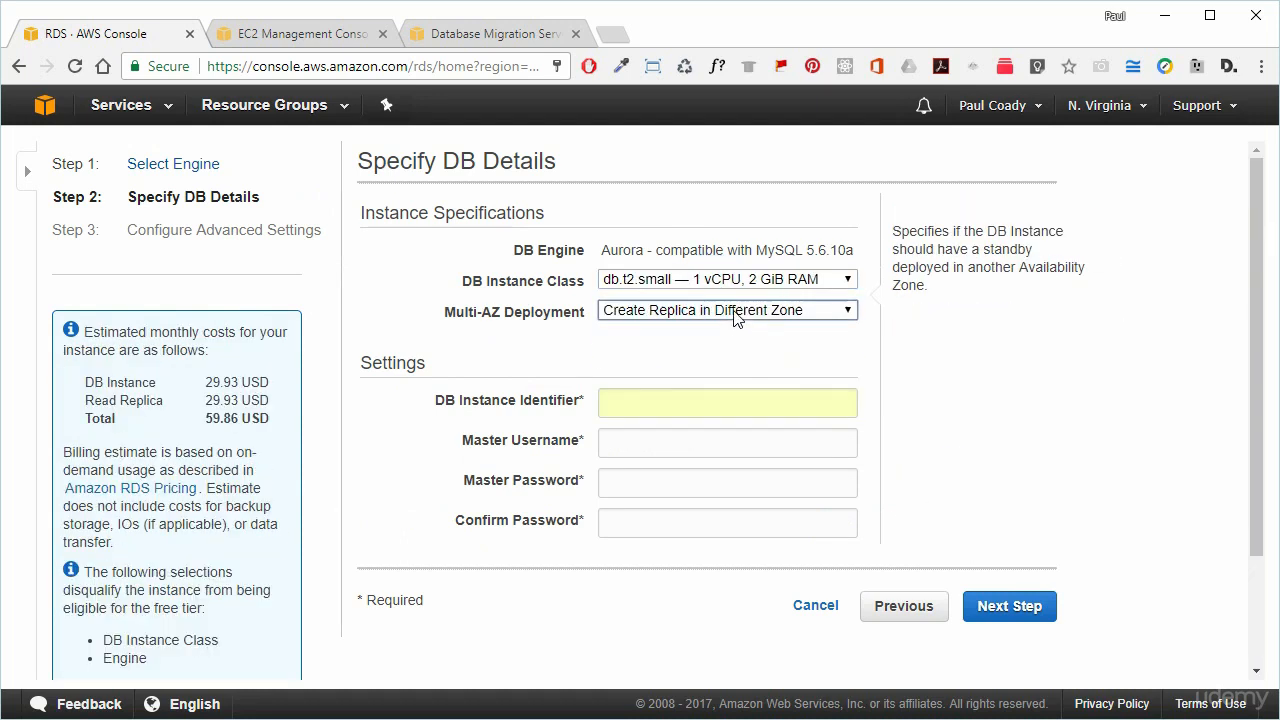
{"action": "left_click", "coordinate": [733, 310]}
{"action": "left_click", "coordinate": [704, 329]}
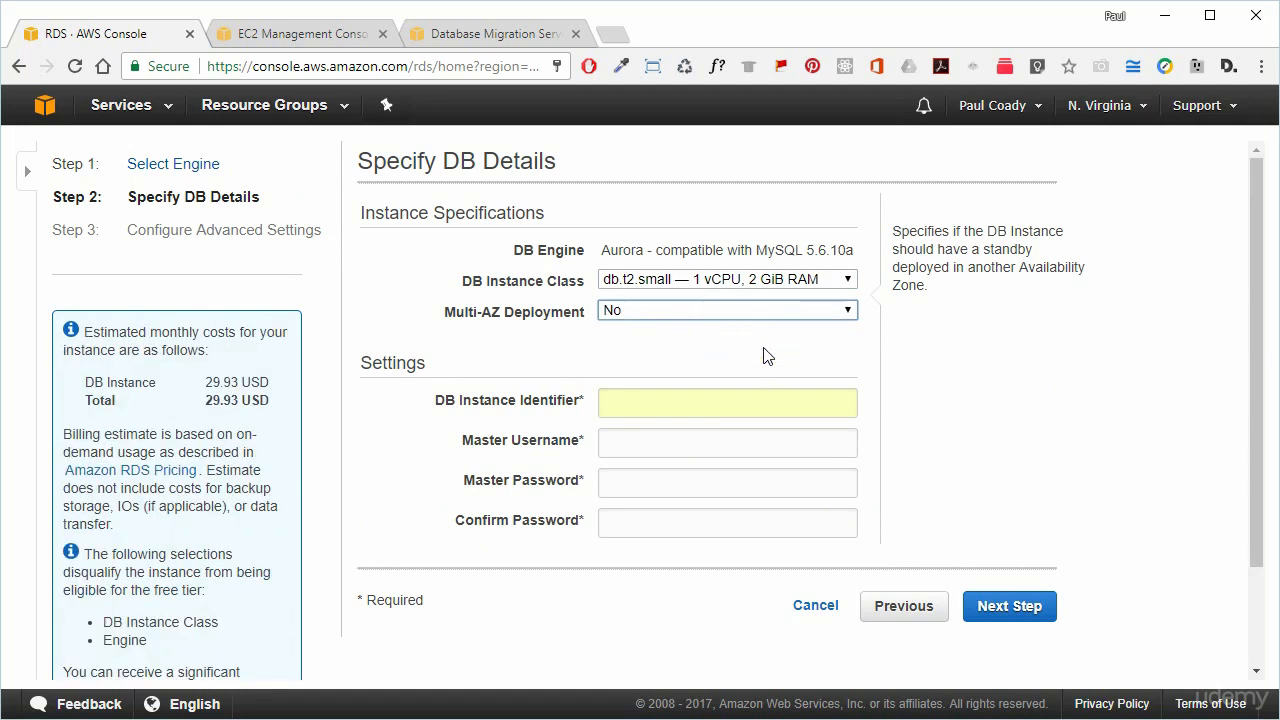
{"action": "left_click", "coordinate": [638, 399]}
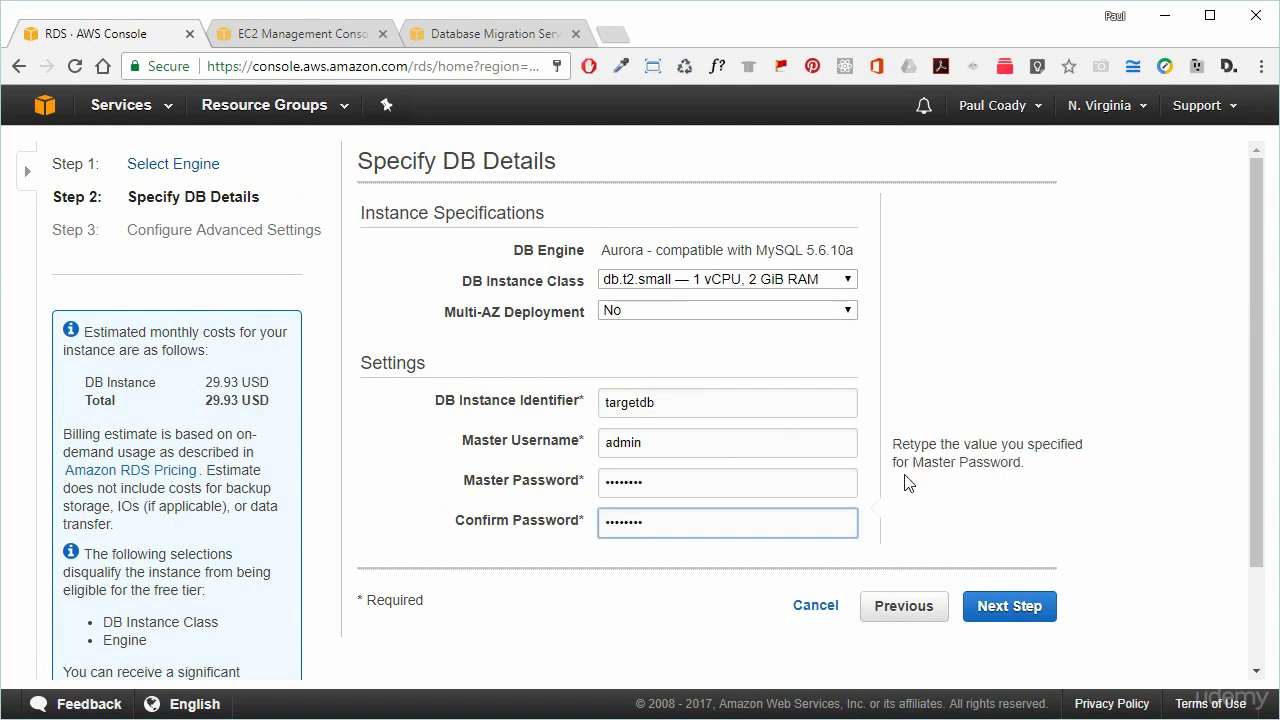
Dismiss the password-update prompt and choose oracle-aurora-migration (VPC) as the Aurora security group.
{"action": "left_click", "coordinate": [1017, 612]}
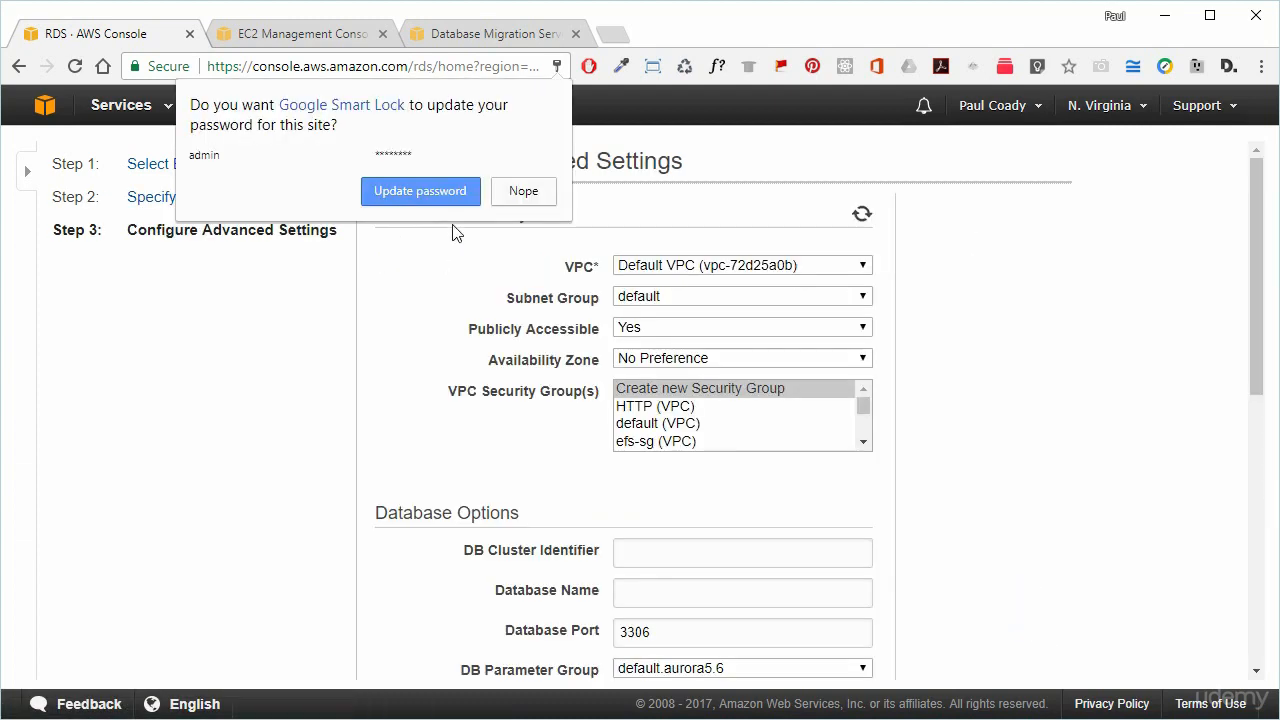
{"action": "left_click", "coordinate": [517, 193]}
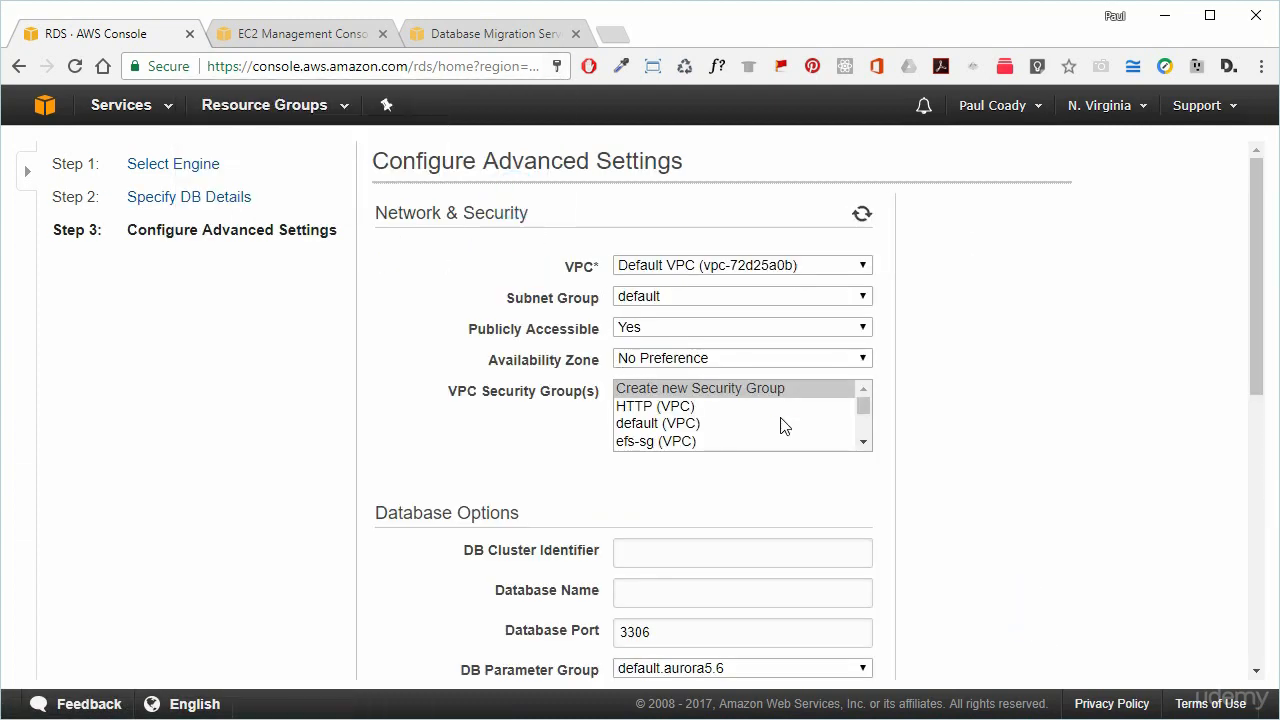
{"action": "left_click", "coordinate": [863, 446]}
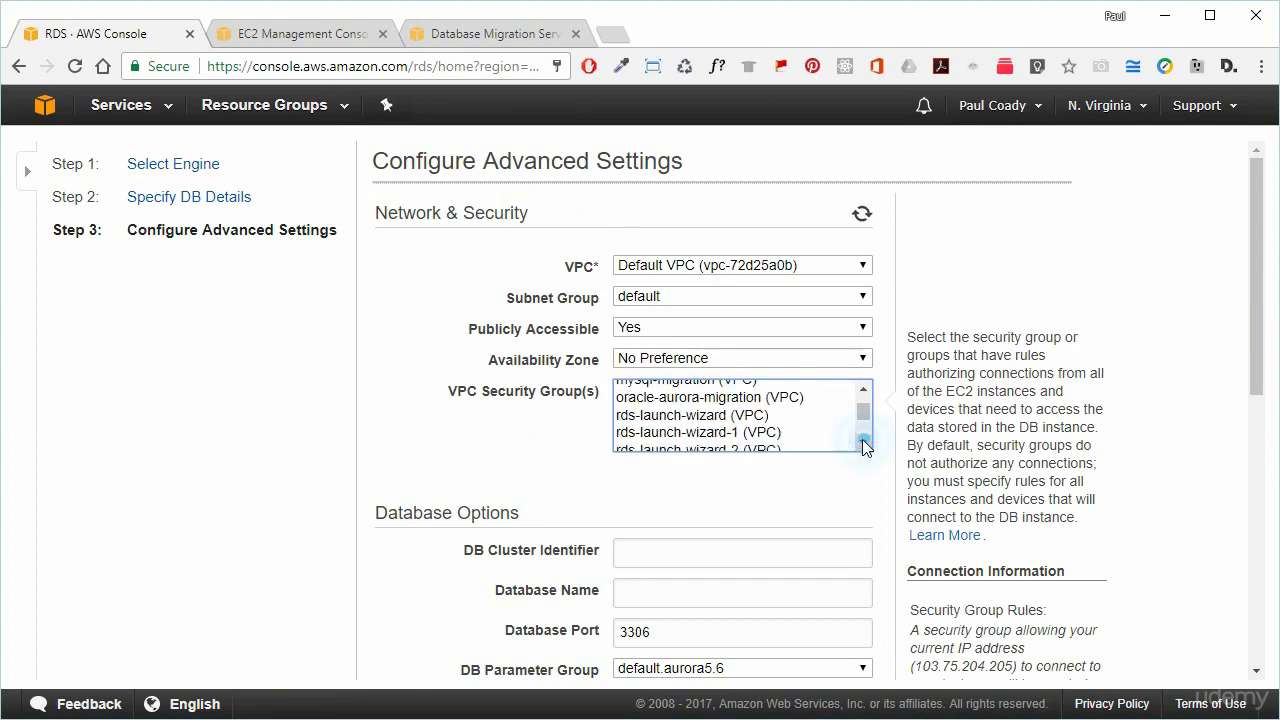
{"action": "left_click", "coordinate": [729, 400]}
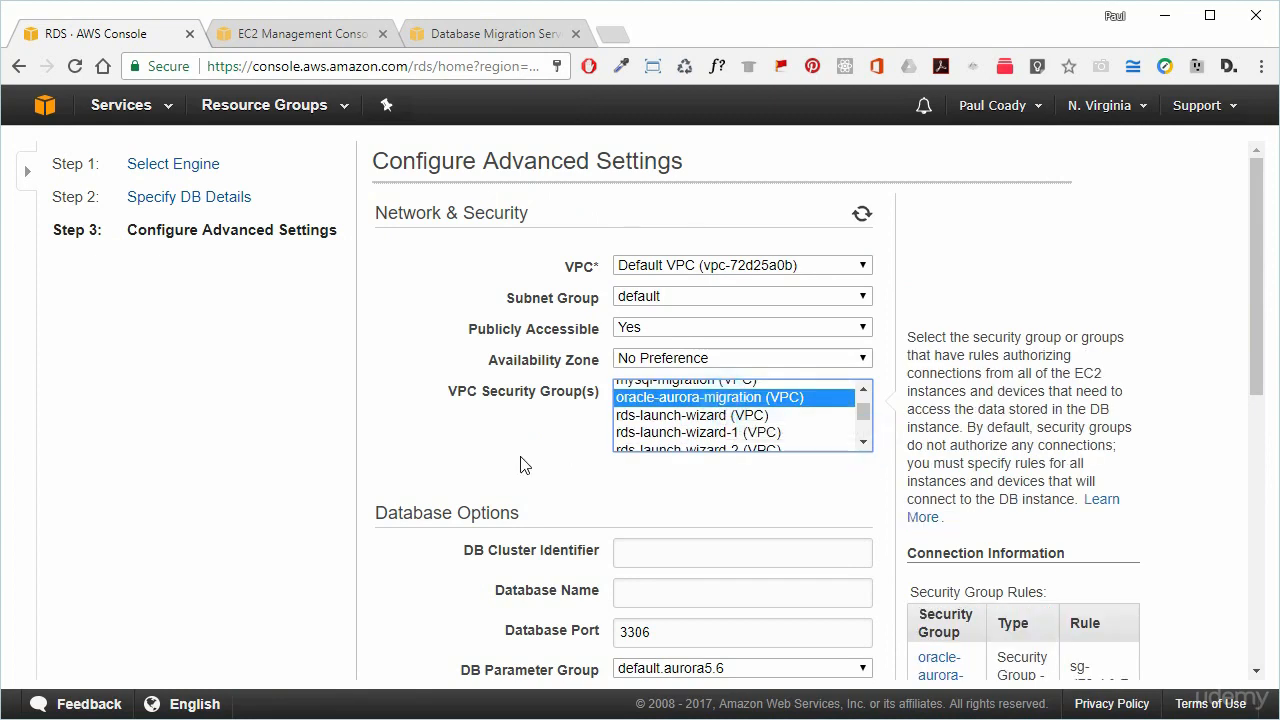
{"action": "scroll", "coordinate": [520, 463], "scroll_direction": "down", "scroll_amount": 1}
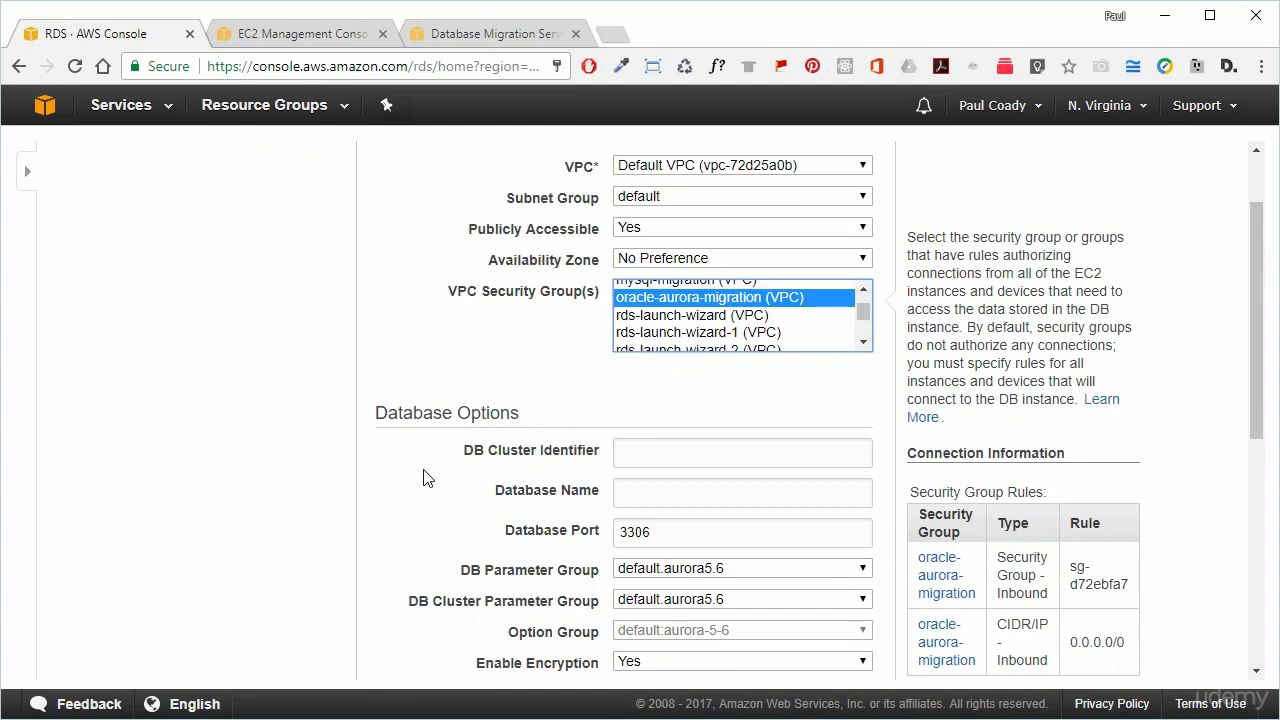
{"action": "scroll", "coordinate": [423, 478], "scroll_direction": "down", "scroll_amount": 1}
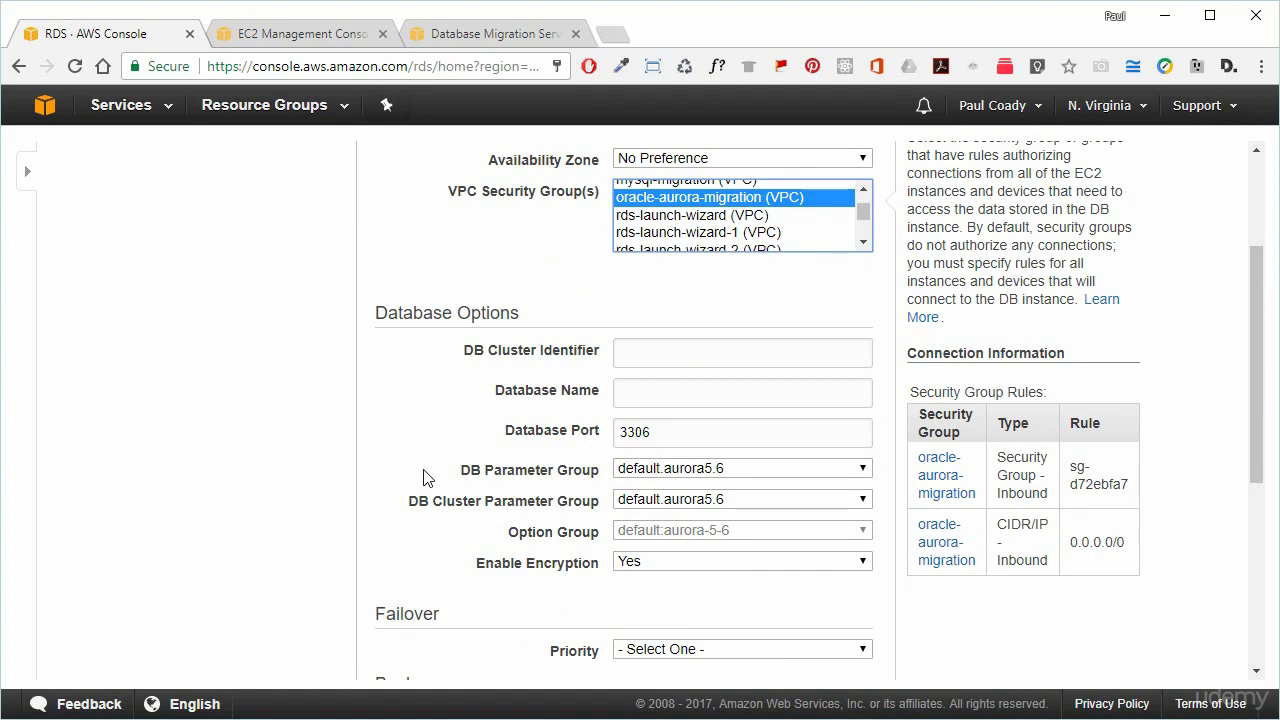
Name the DB cluster and database targetdb and disable encryption.
{"action": "scroll", "coordinate": [626, 466], "scroll_direction": "down", "scroll_amount": 1}
{"action": "left_click", "coordinate": [726, 220]}
{"action": "type", "text": "targetdb"}
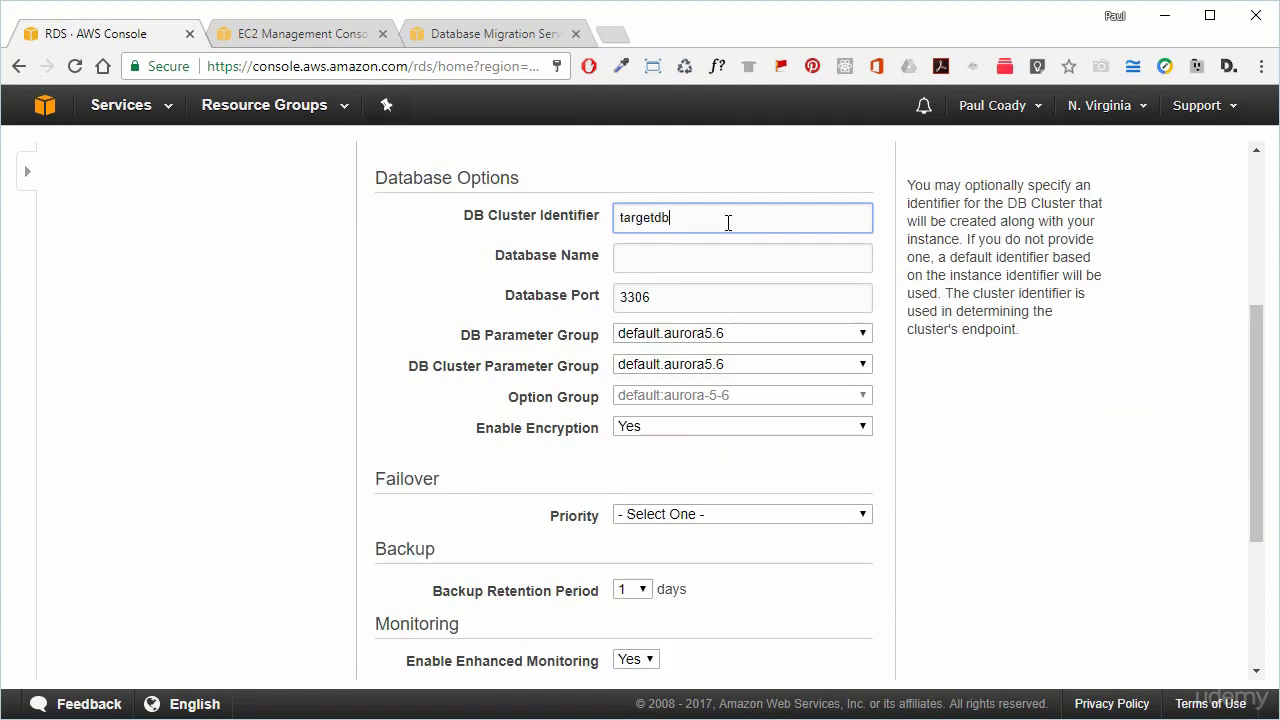
{"action": "key", "text": "Tab"}
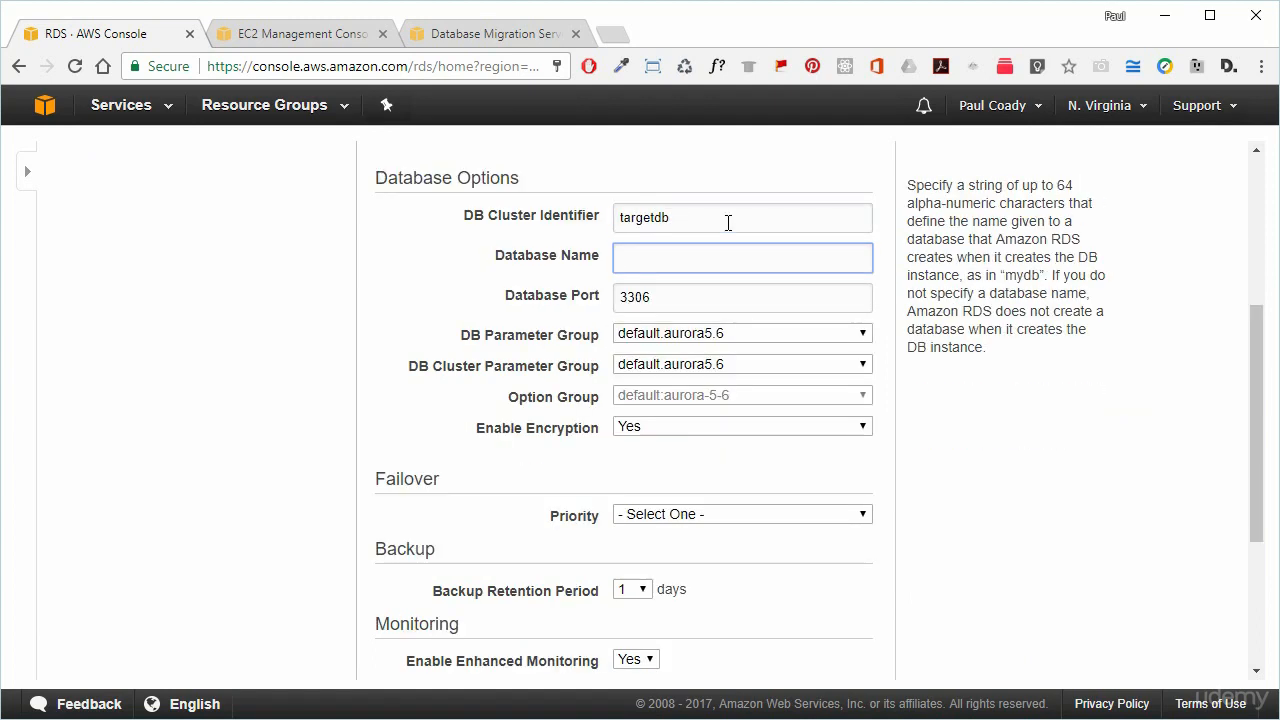
{"action": "type", "text": "targetdb"}
{"action": "left_click", "coordinate": [669, 428]}
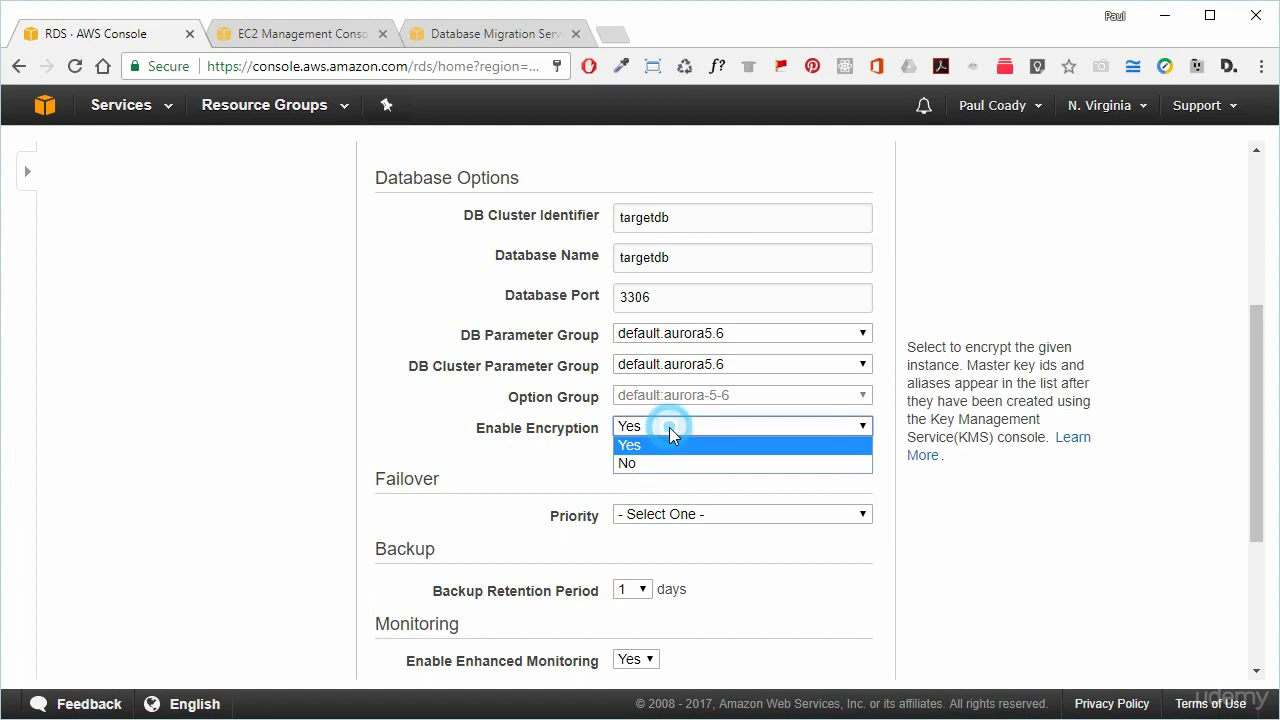
{"action": "left_click", "coordinate": [655, 463]}
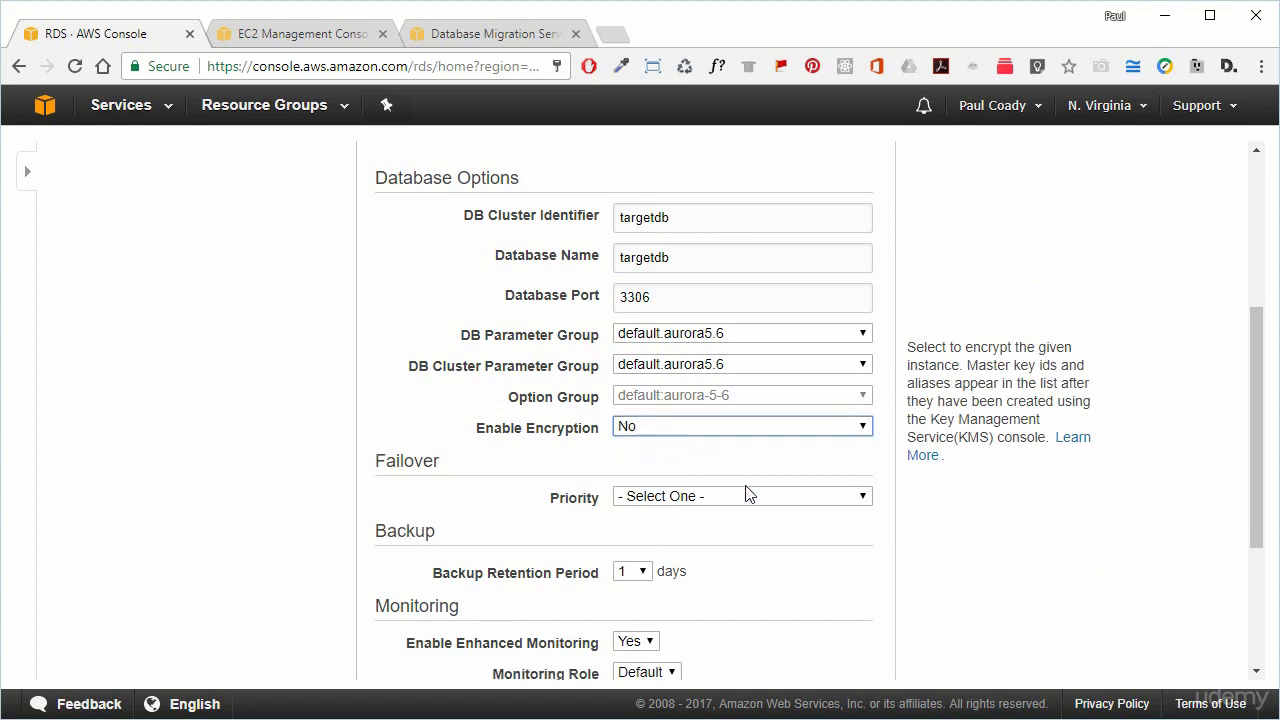
Set failover priority to tier-0 and turn off enhanced monitoring.
{"action": "scroll", "coordinate": [745, 493], "scroll_direction": "down", "scroll_amount": 1}
{"action": "left_click", "coordinate": [695, 400]}
{"action": "left_click", "coordinate": [663, 428]}
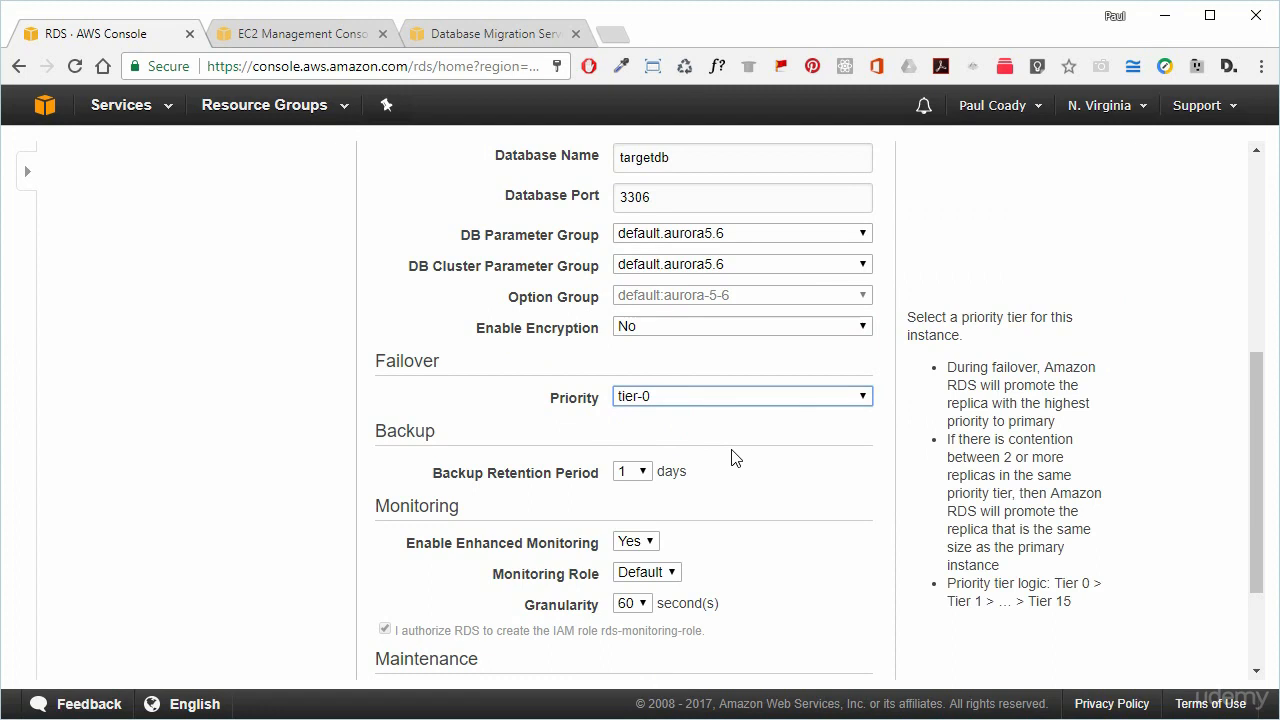
{"action": "scroll", "coordinate": [824, 511], "scroll_direction": "down", "scroll_amount": 1}
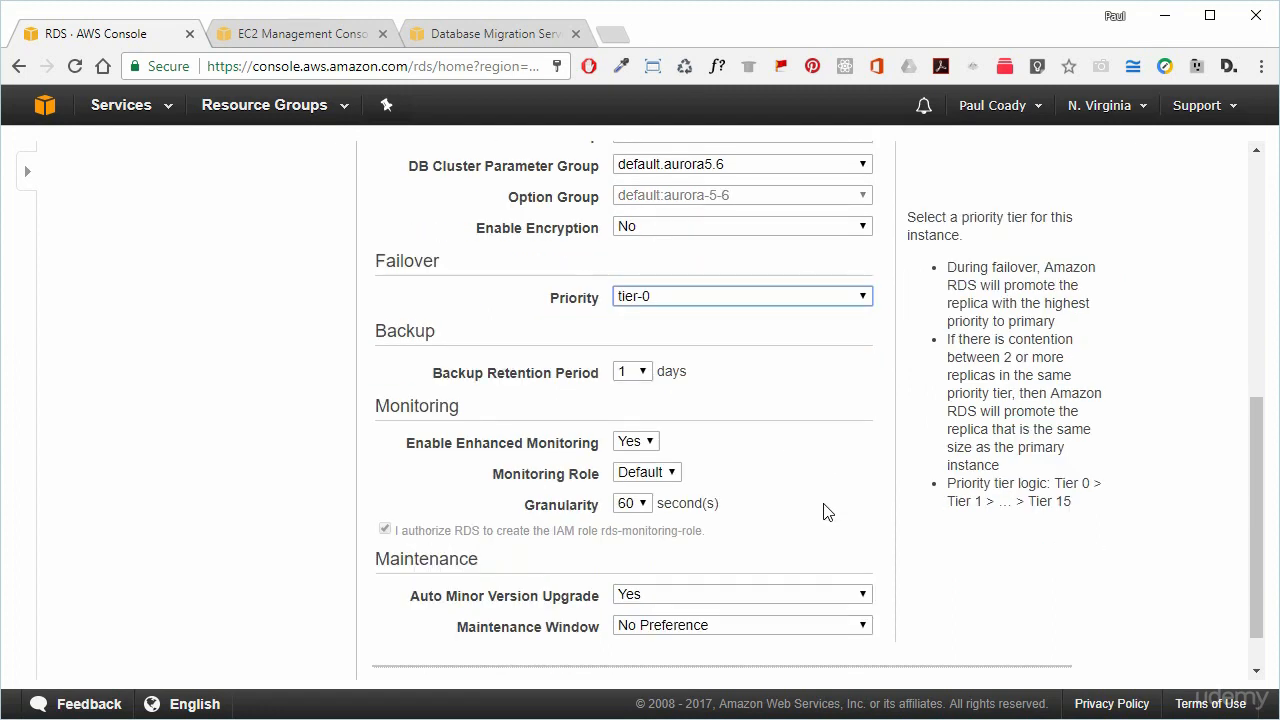
{"action": "left_click", "coordinate": [649, 441]}
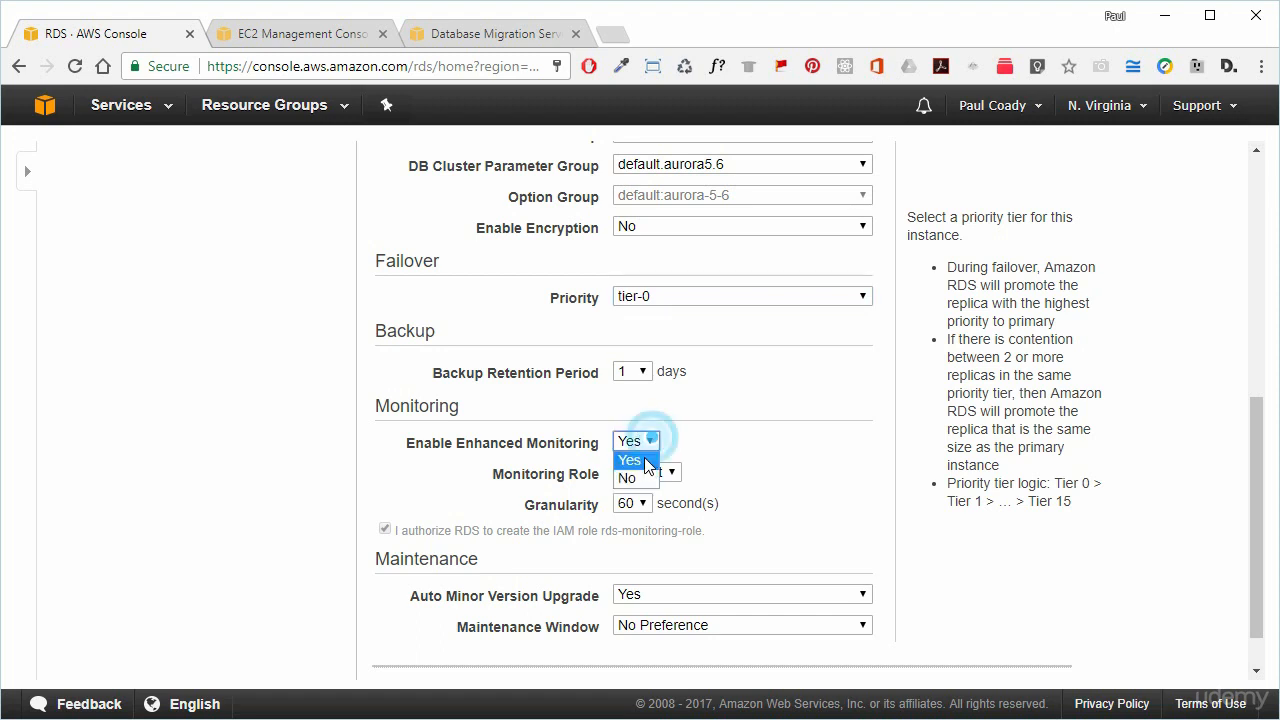
{"action": "left_click", "coordinate": [630, 477]}
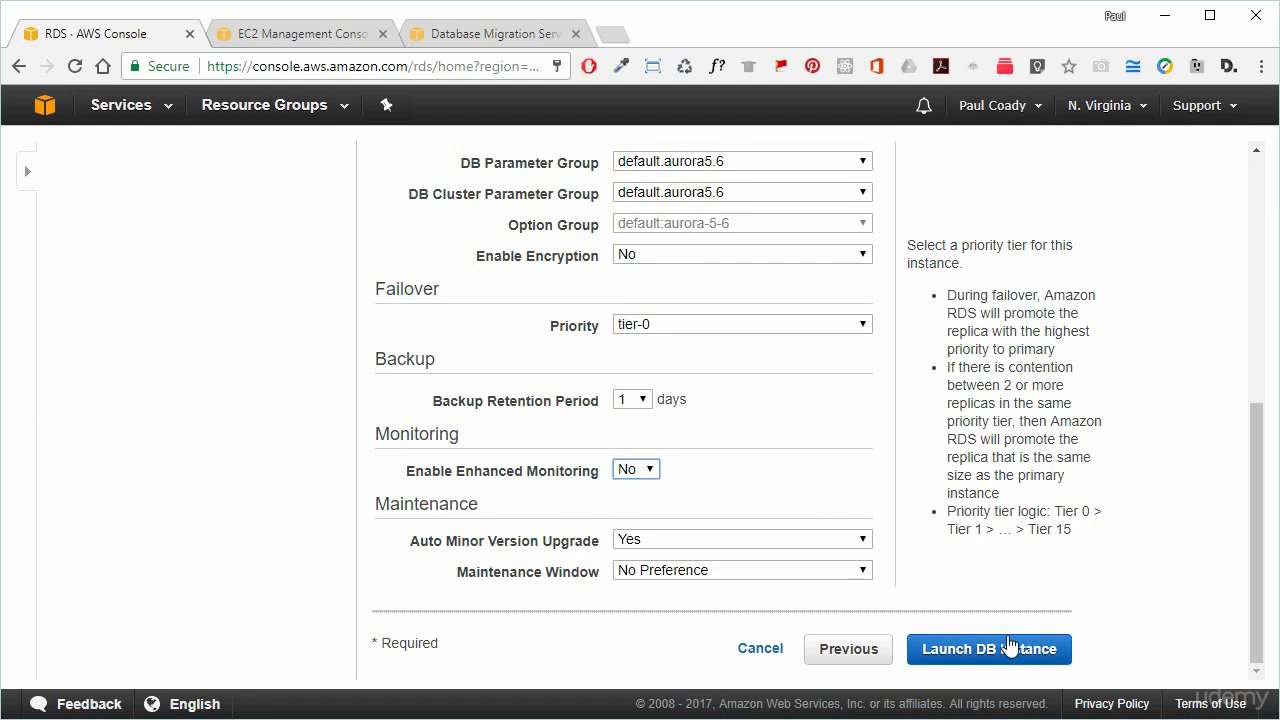
Launch the targetdb Aurora instance and go to the DB instances list.
{"action": "left_click", "coordinate": [1015, 657]}
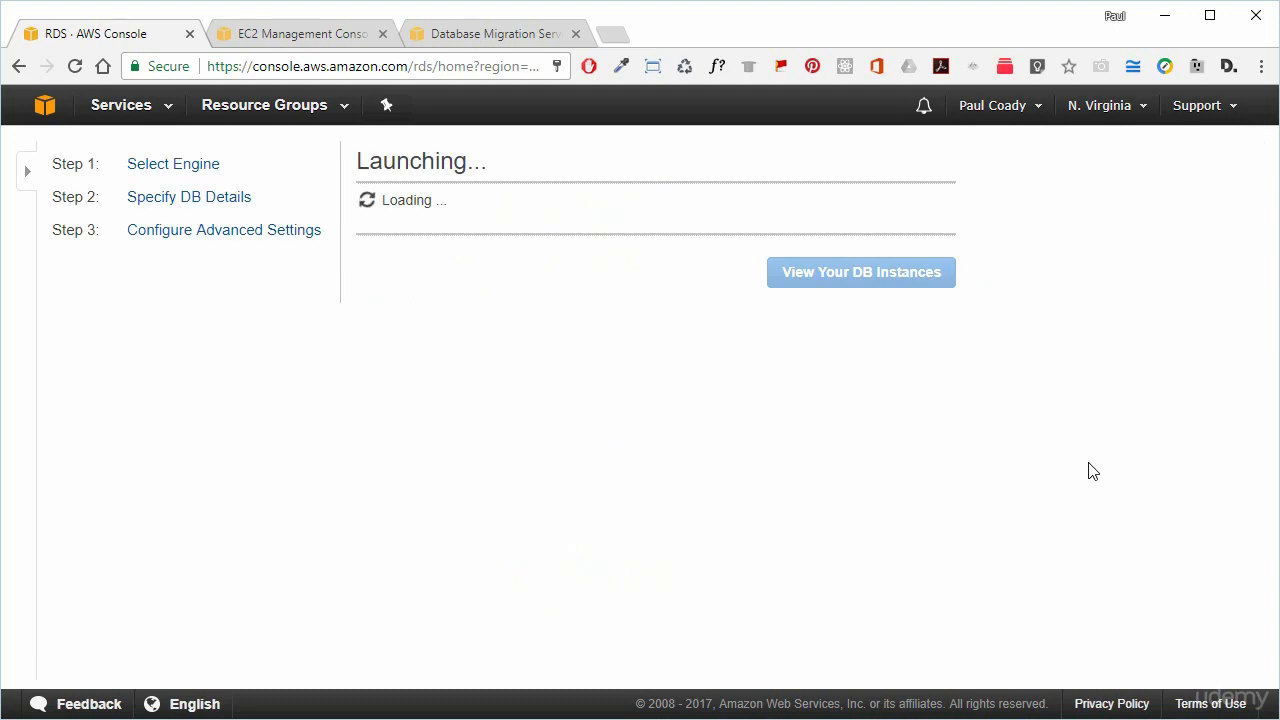
{"action": "scroll", "coordinate": [1031, 520], "scroll_direction": "down", "scroll_amount": 1}
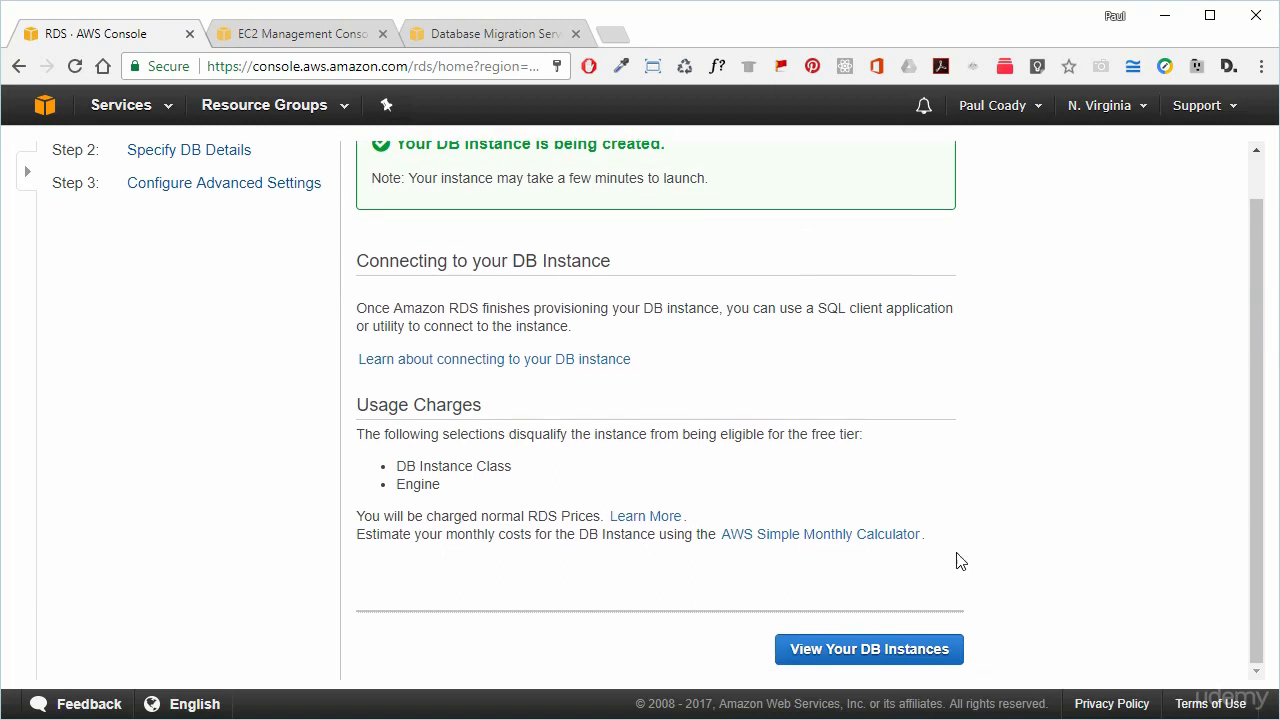
{"action": "left_click", "coordinate": [903, 643]}
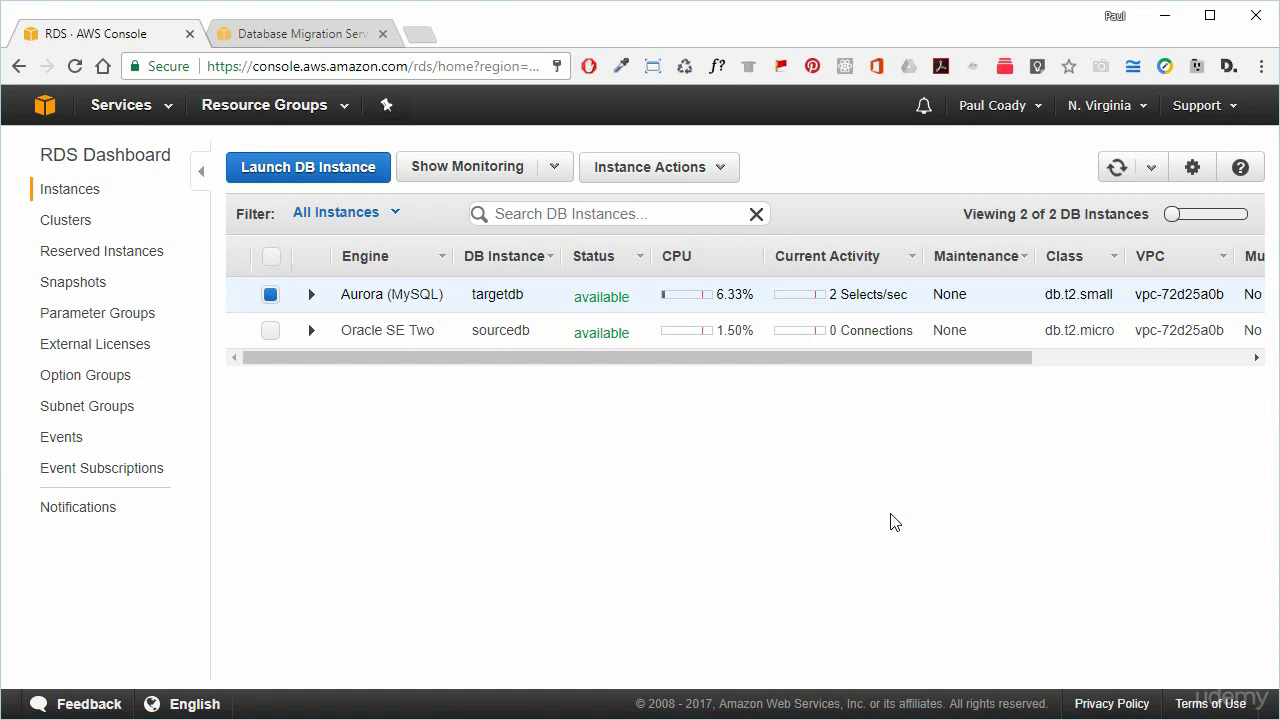
Check the targetdb cluster, return to Instances, then switch to the Database Migration Service tab.
{"action": "left_click", "coordinate": [682, 402]}
{"action": "left_click", "coordinate": [56, 222]}
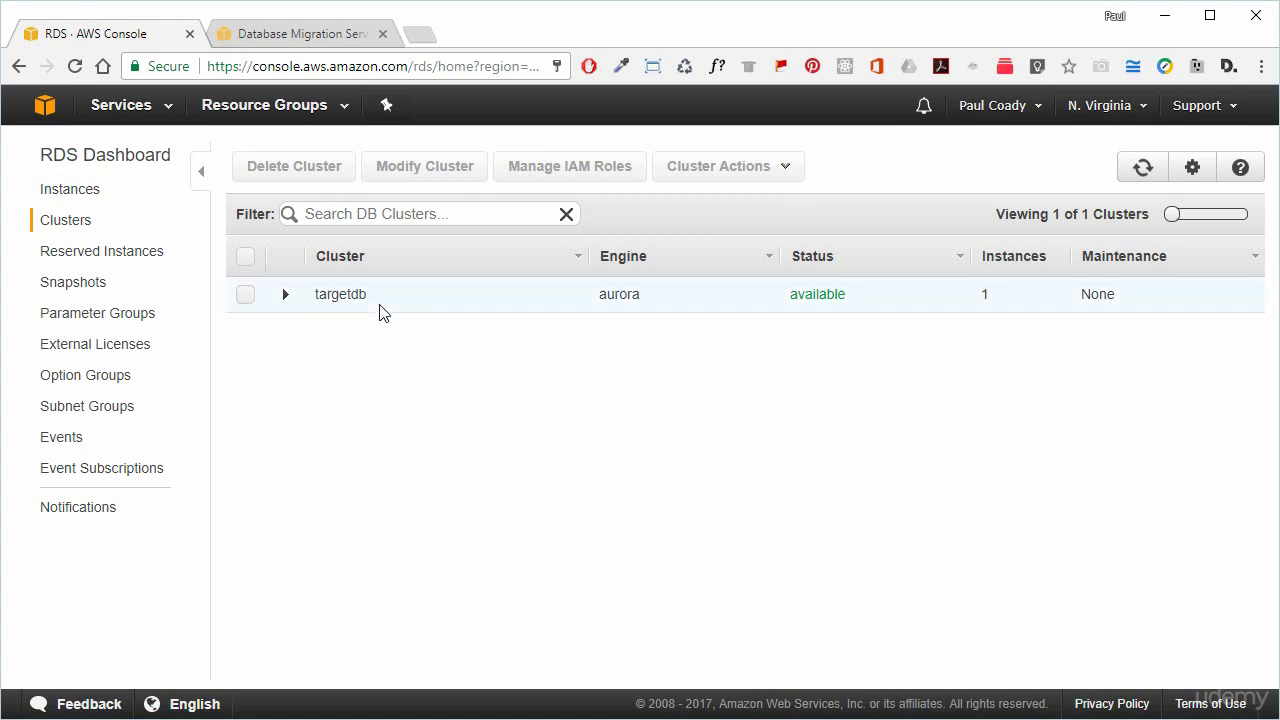
{"action": "left_click", "coordinate": [76, 191]}
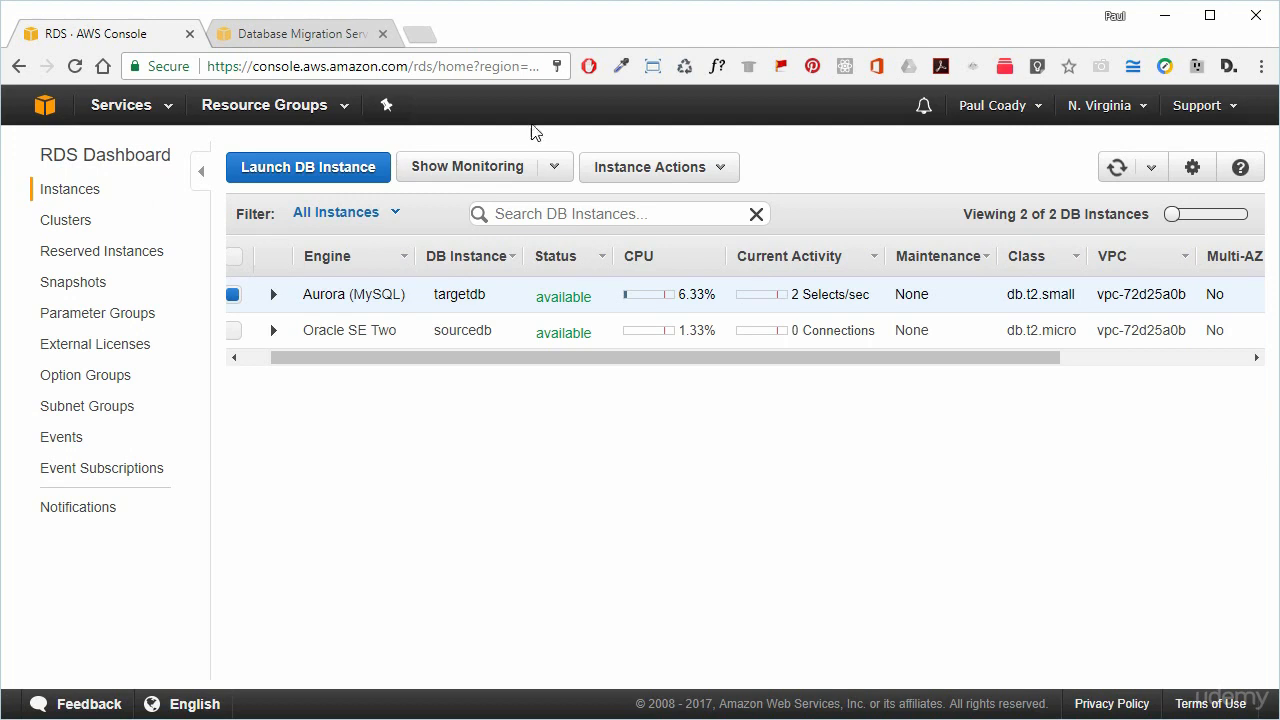
{"action": "left_click", "coordinate": [323, 34]}
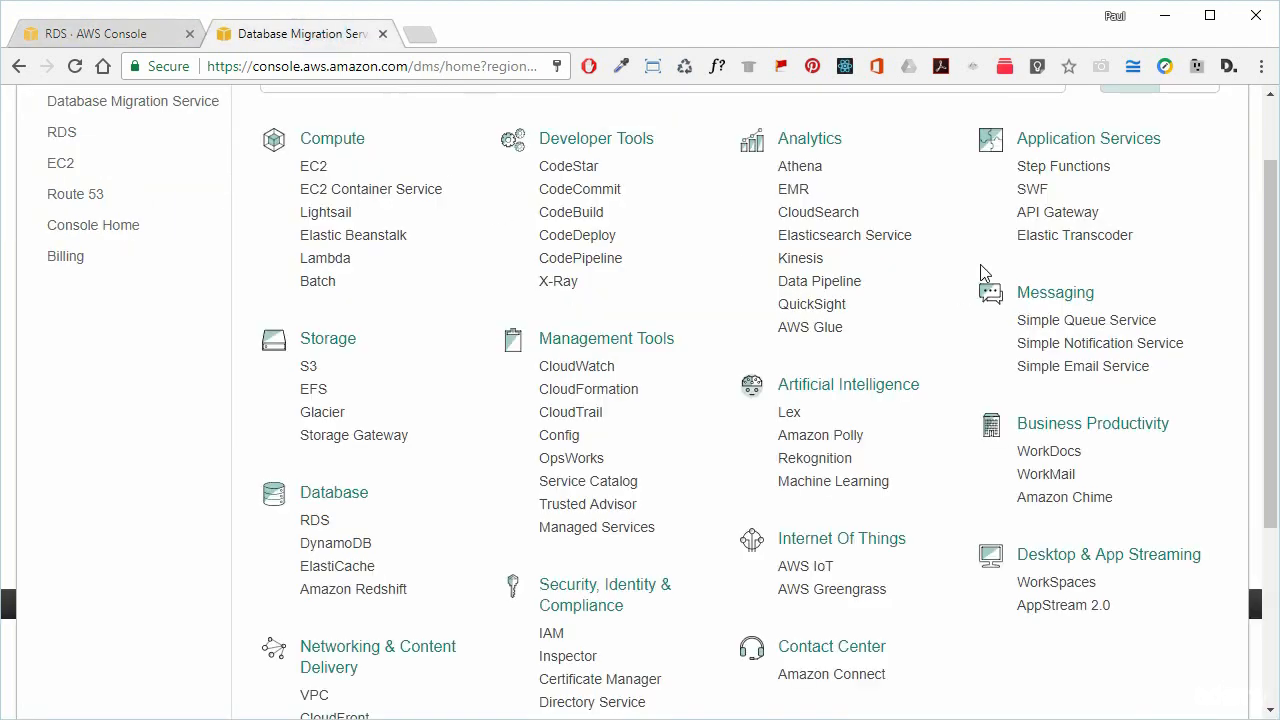
Preview the DMS getting-started wizard, then cancel back to the DMS dashboard.
{"action": "left_click", "coordinate": [1259, 150]}
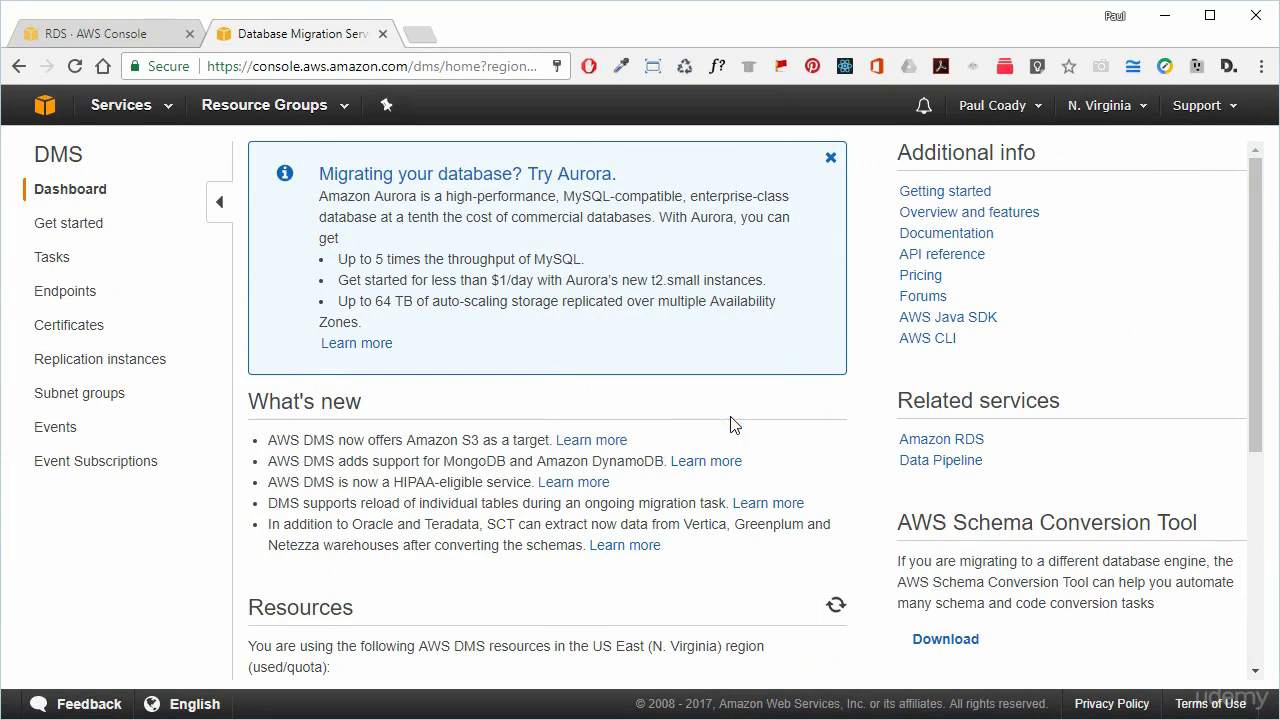
{"action": "scroll", "coordinate": [734, 440], "scroll_direction": "down", "scroll_amount": 1}
{"action": "scroll", "coordinate": [391, 277], "scroll_direction": "up", "scroll_amount": 1}
{"action": "left_click", "coordinate": [88, 222]}
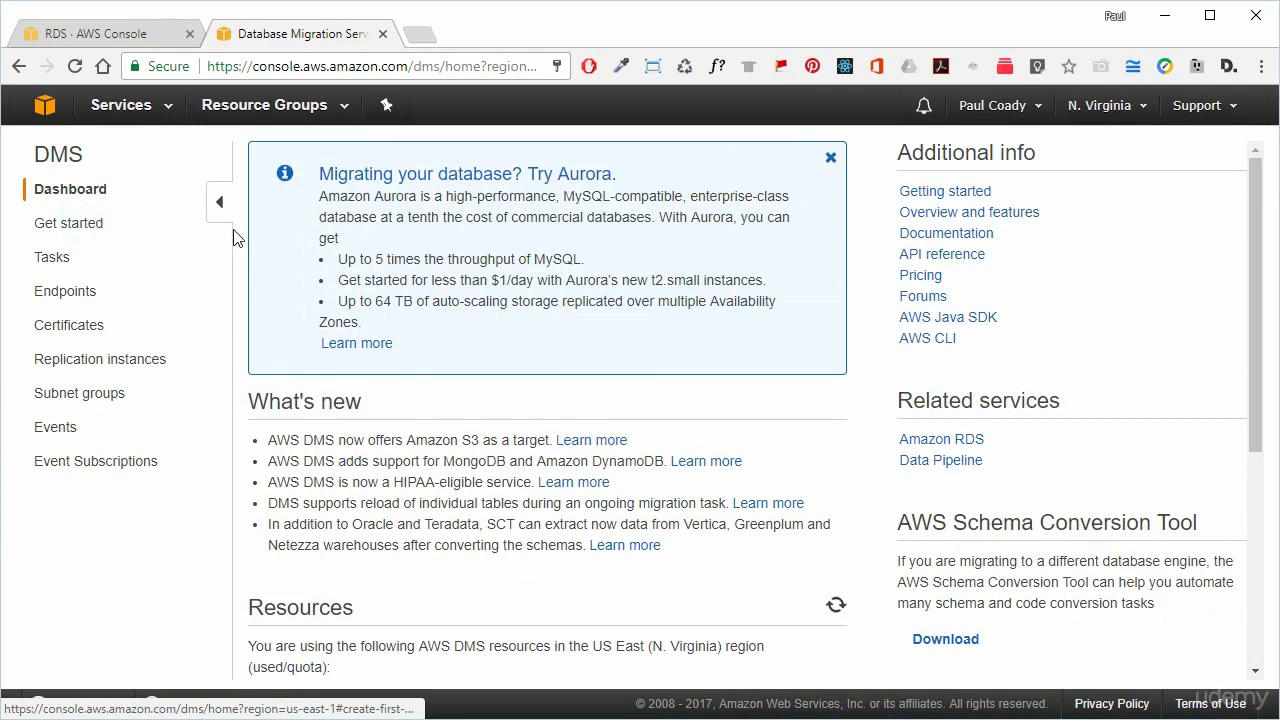
{"action": "scroll", "coordinate": [700, 395], "scroll_direction": "down", "scroll_amount": 1}
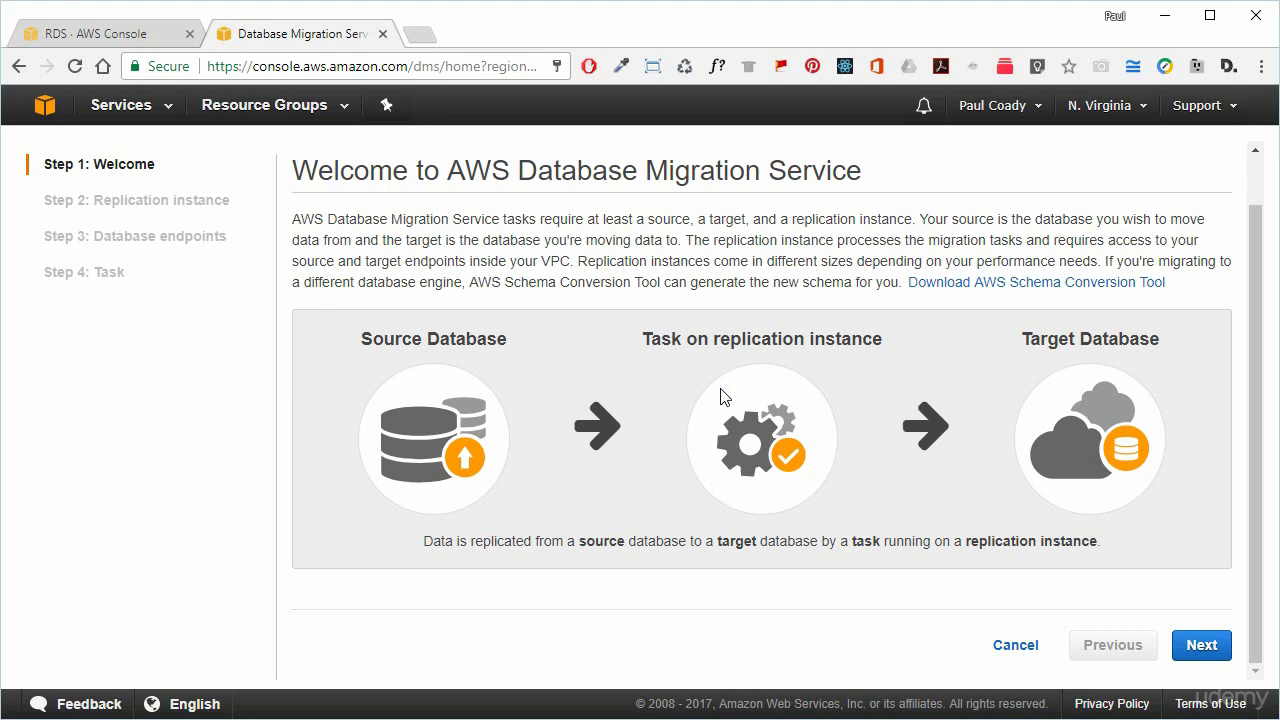
{"action": "left_click", "coordinate": [1030, 645]}
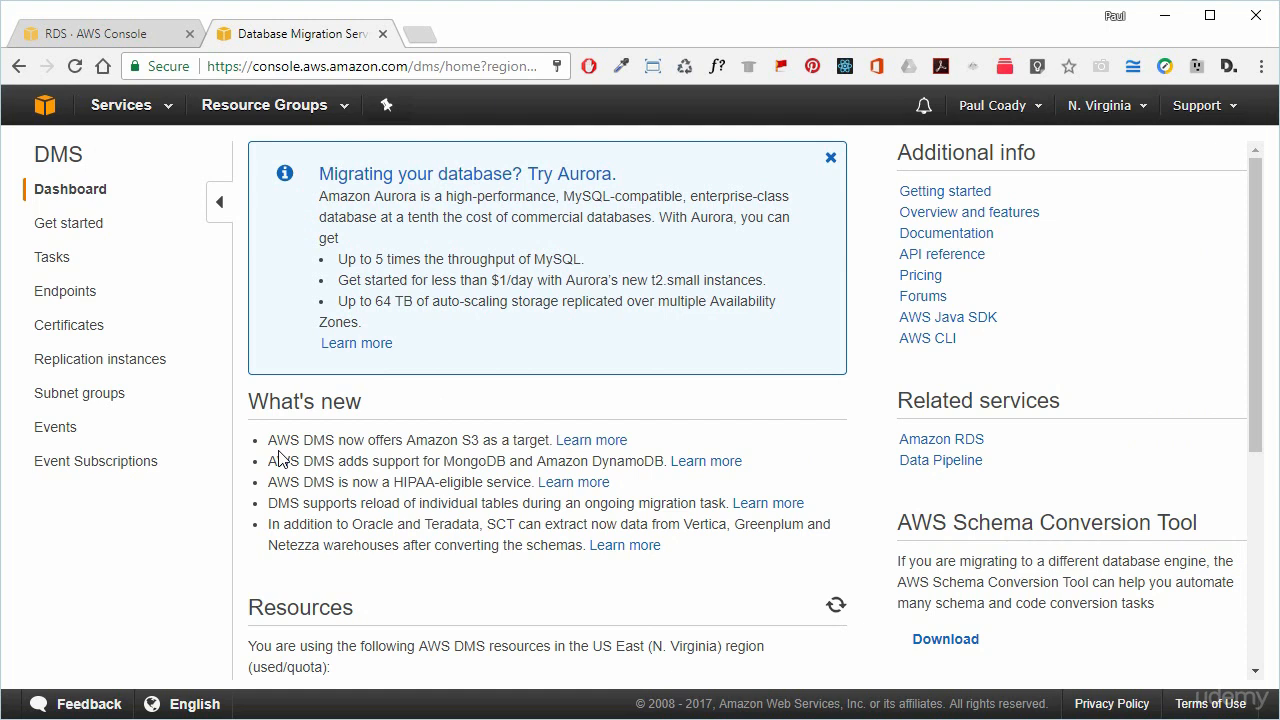
Start a new replication instance named oracle-aurora-migration, with the same text as its description.
{"action": "left_click", "coordinate": [107, 367]}
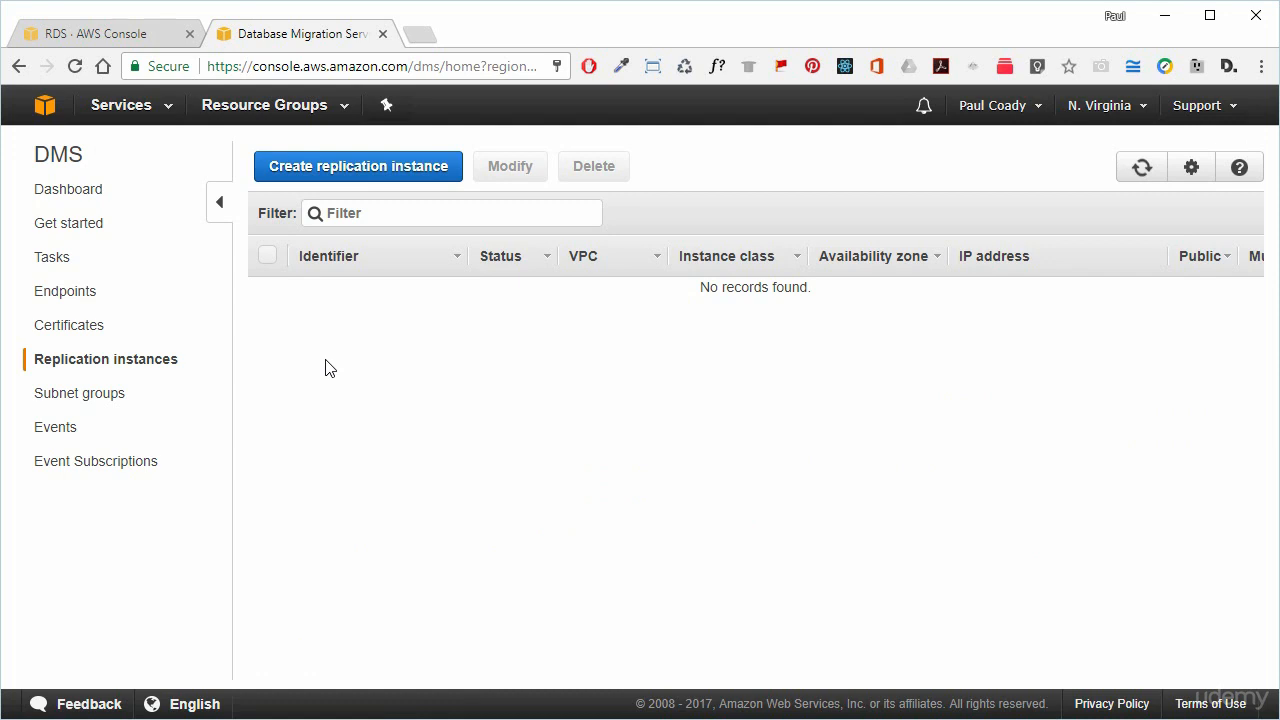
{"action": "left_click", "coordinate": [359, 175]}
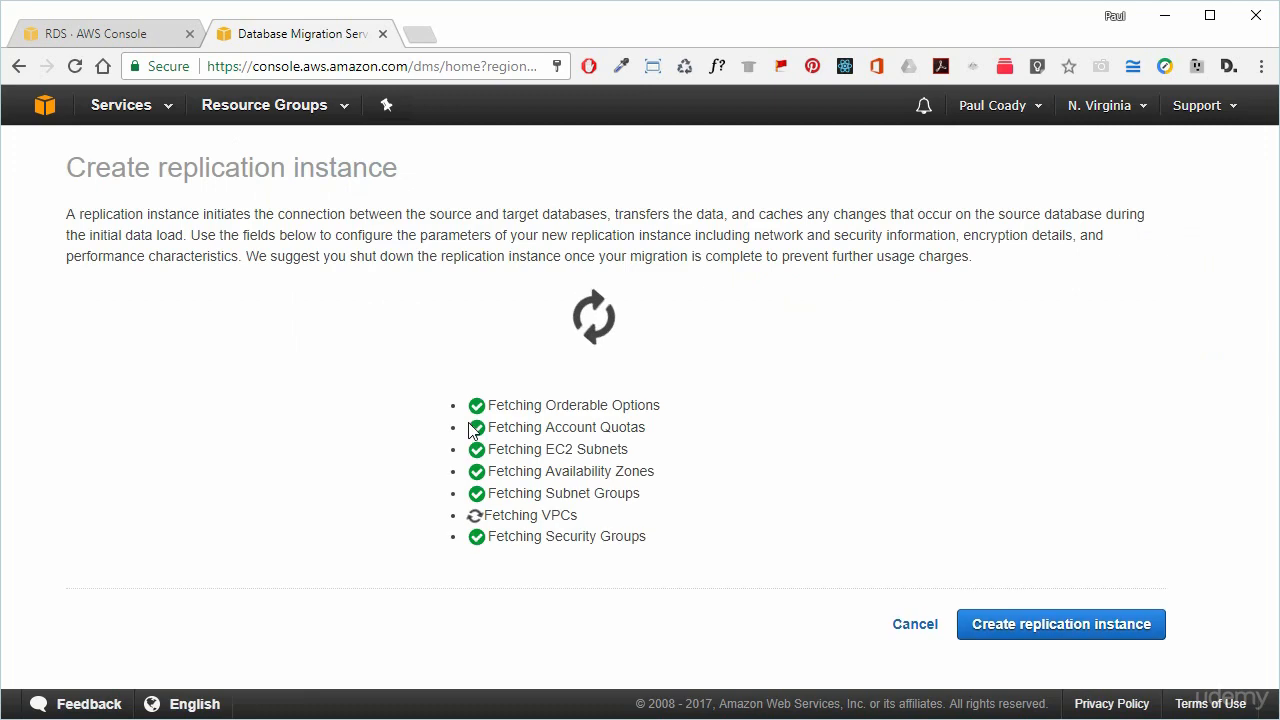
{"action": "left_click", "coordinate": [549, 320]}
{"action": "type", "text": "oracle-aurora-migration"}
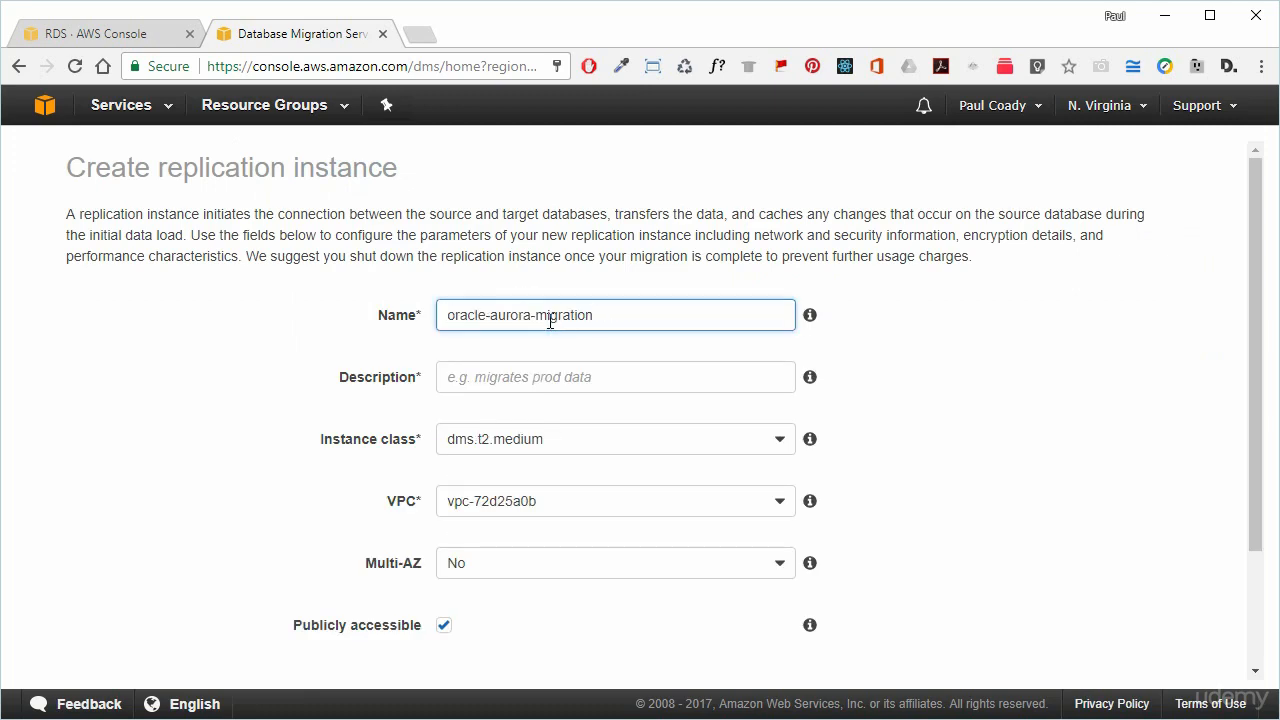
{"action": "left_click", "coordinate": [623, 308]}
{"action": "left_click_drag", "start_coordinate": [623, 308], "coordinate": [380, 313]}
{"action": "key", "text": "ctrl+c"}
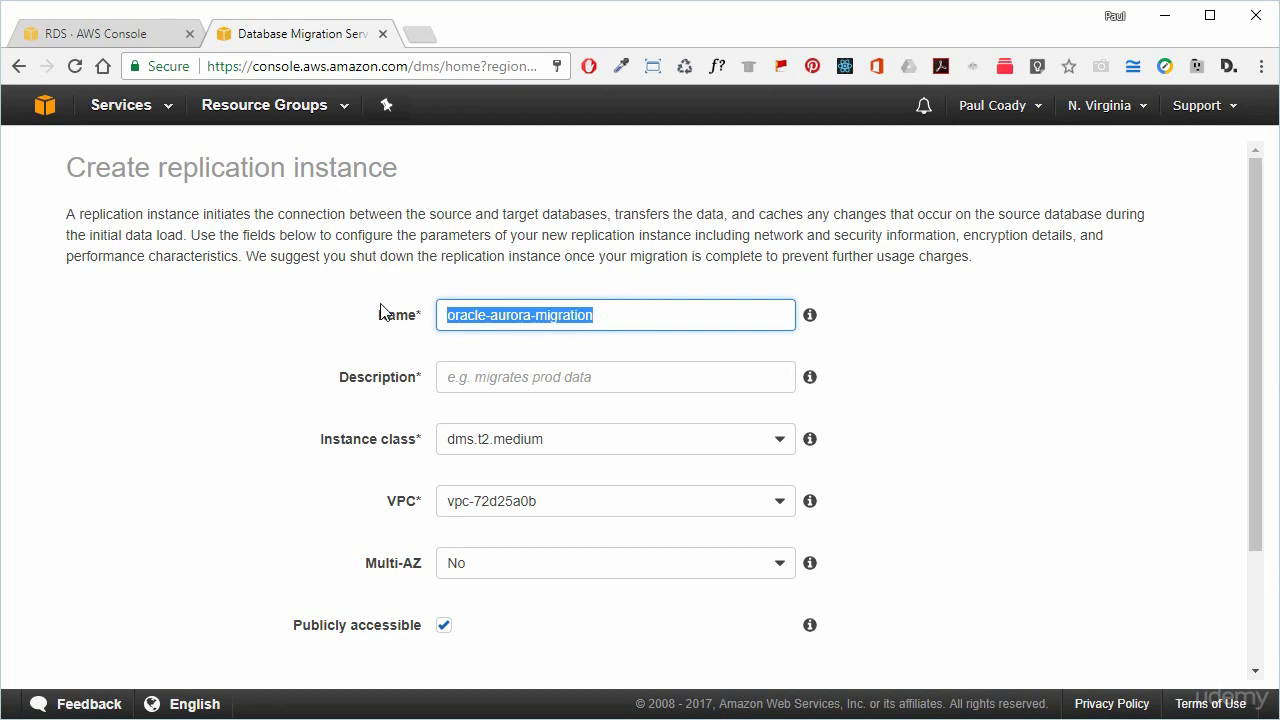
{"action": "key", "text": "Tab"}
{"action": "key", "text": "ctrl+v"}
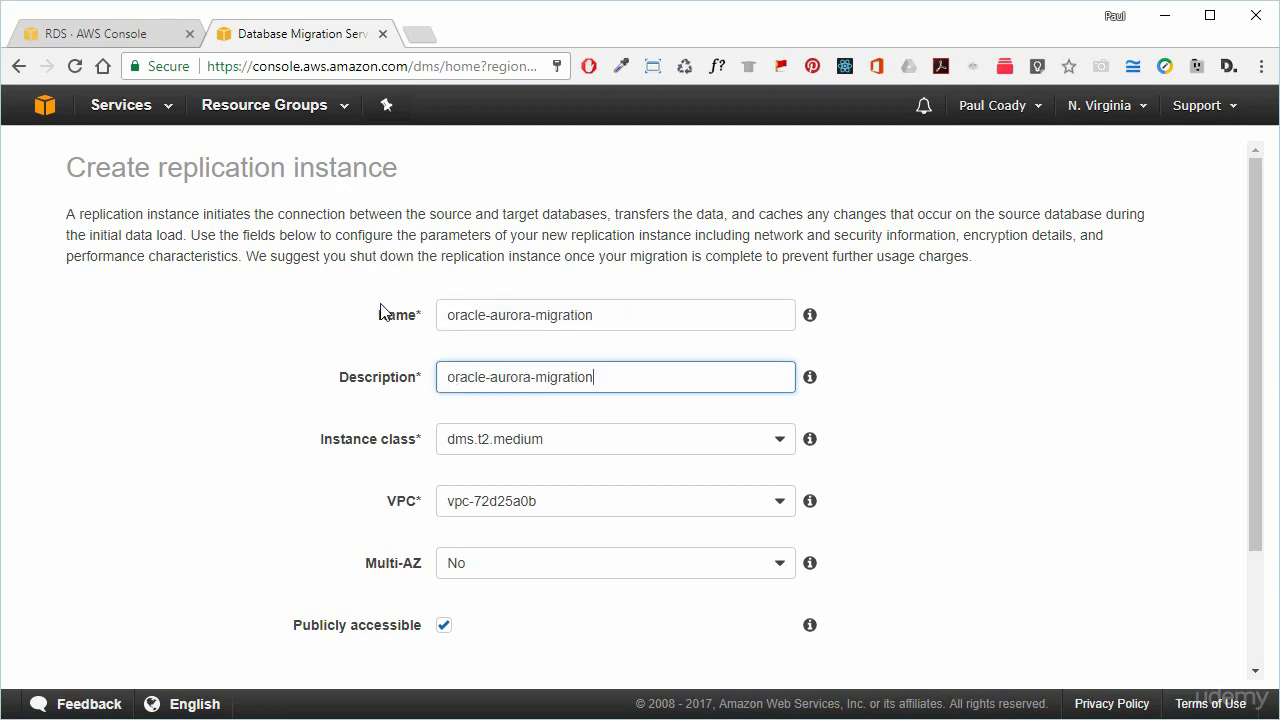
Set the replication instance class to dms.t2.micro.
{"action": "left_click", "coordinate": [595, 444]}
{"action": "scroll", "coordinate": [600, 500], "scroll_direction": "up", "scroll_amount": 1}
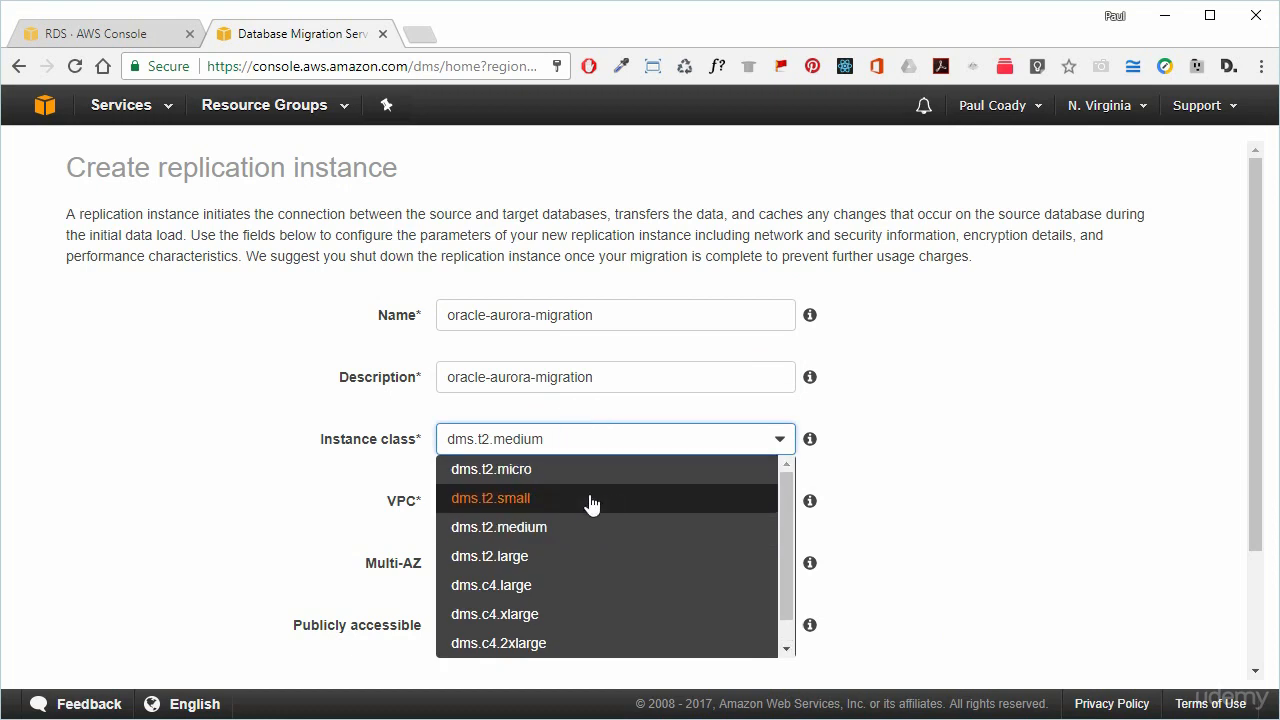
{"action": "left_click", "coordinate": [549, 467]}
{"action": "scroll", "coordinate": [880, 452], "scroll_direction": "down", "scroll_amount": 3}
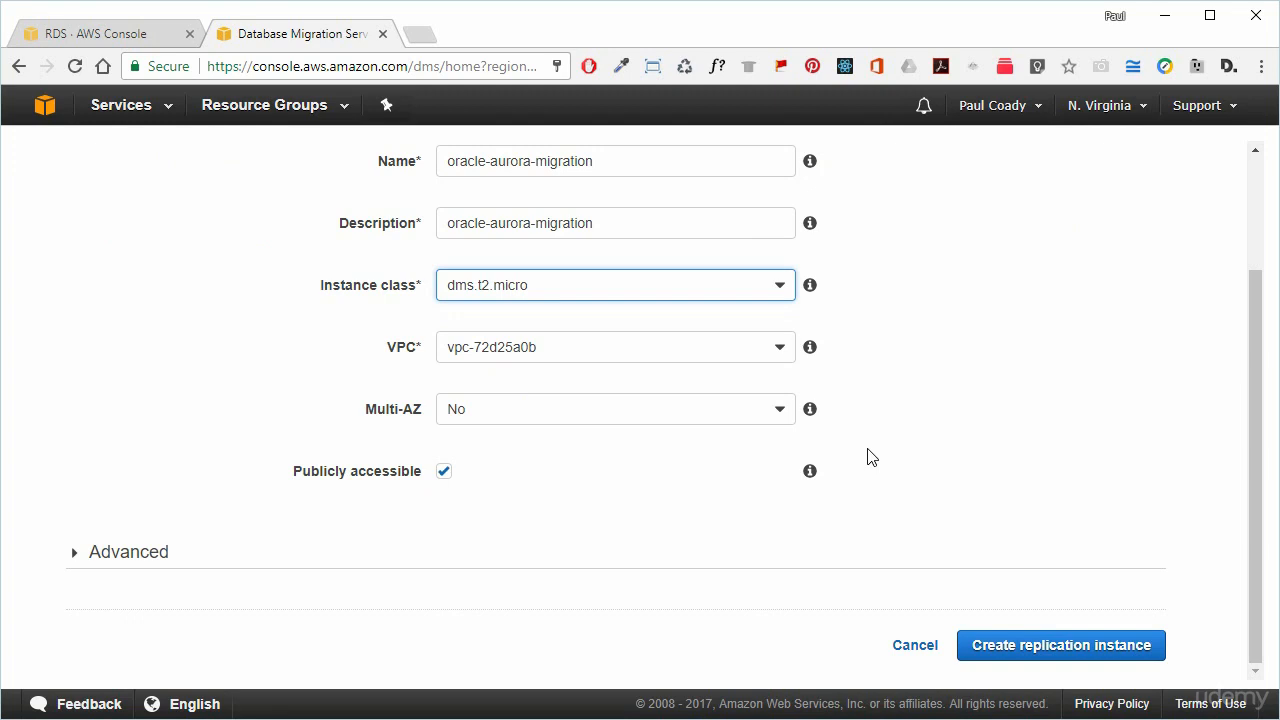
Under Advanced, choose the oracle-aurora-migration security group and create the replication instance.
{"action": "left_click", "coordinate": [78, 556]}
{"action": "scroll", "coordinate": [380, 540], "scroll_direction": "down", "scroll_amount": 3}
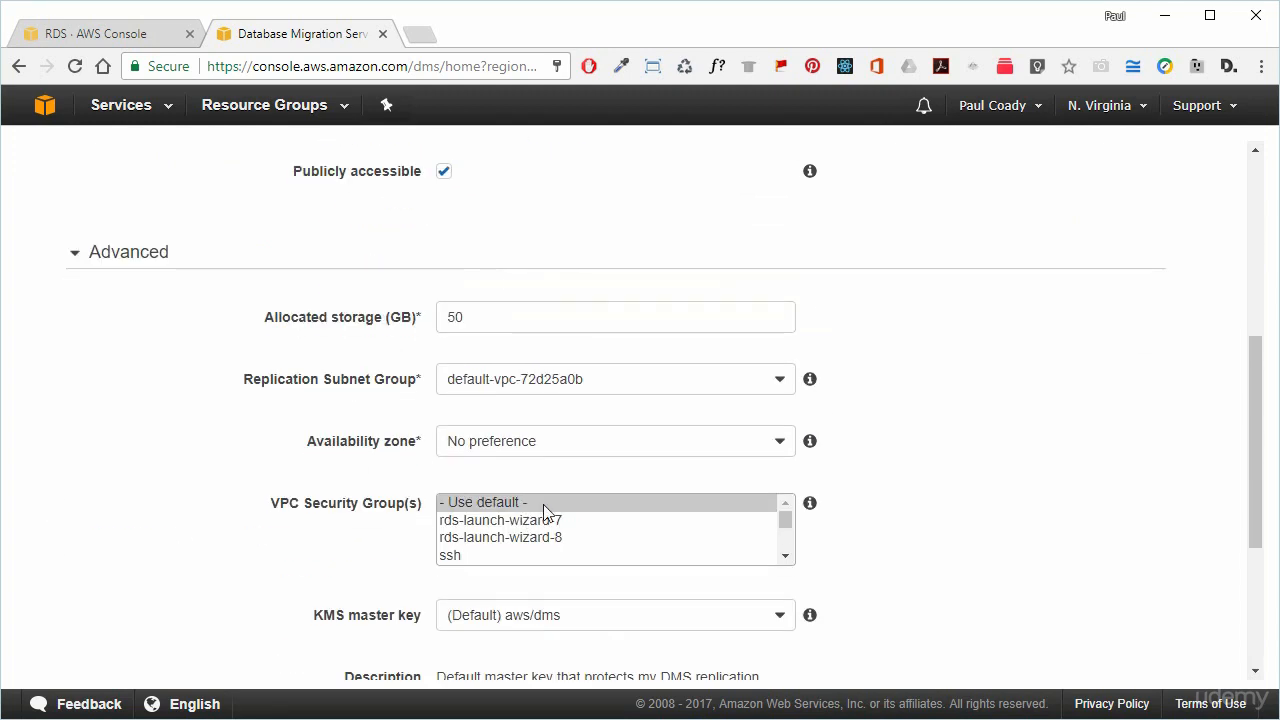
{"action": "scroll", "coordinate": [545, 512], "scroll_direction": "down", "scroll_amount": 2}
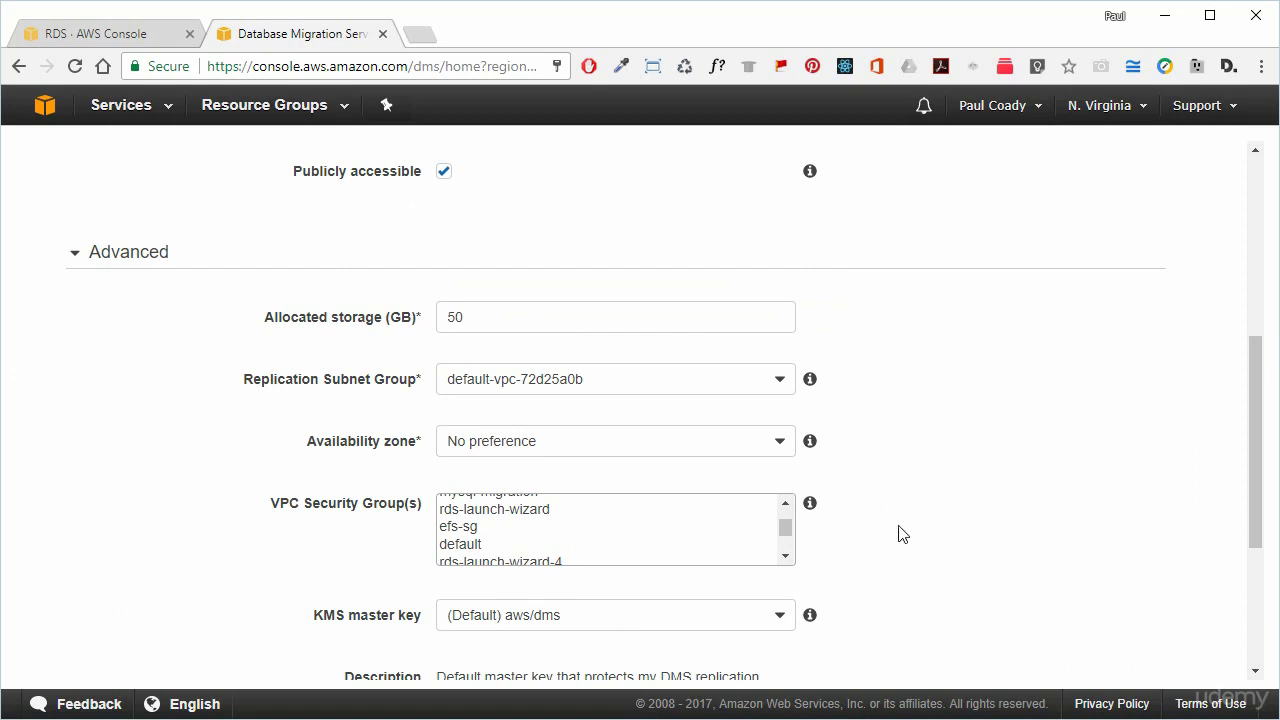
{"action": "scroll", "coordinate": [701, 546], "scroll_direction": "down", "scroll_amount": 3}
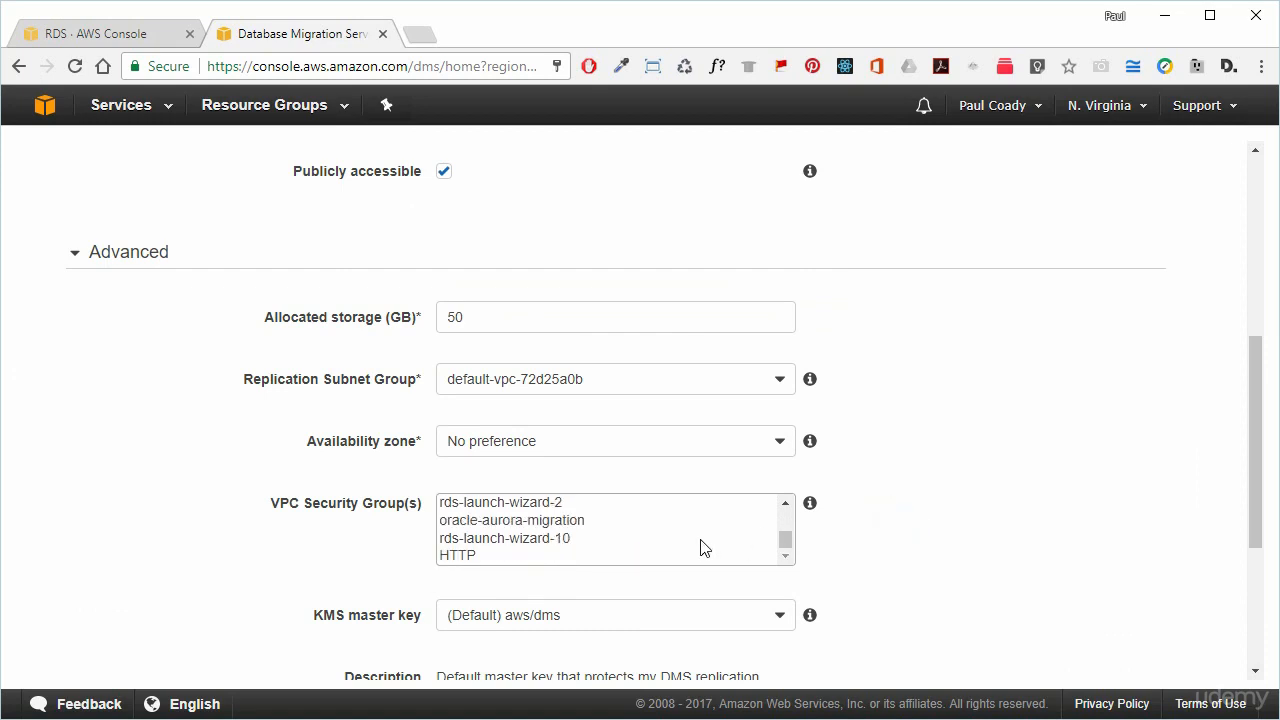
{"action": "left_click", "coordinate": [545, 520]}
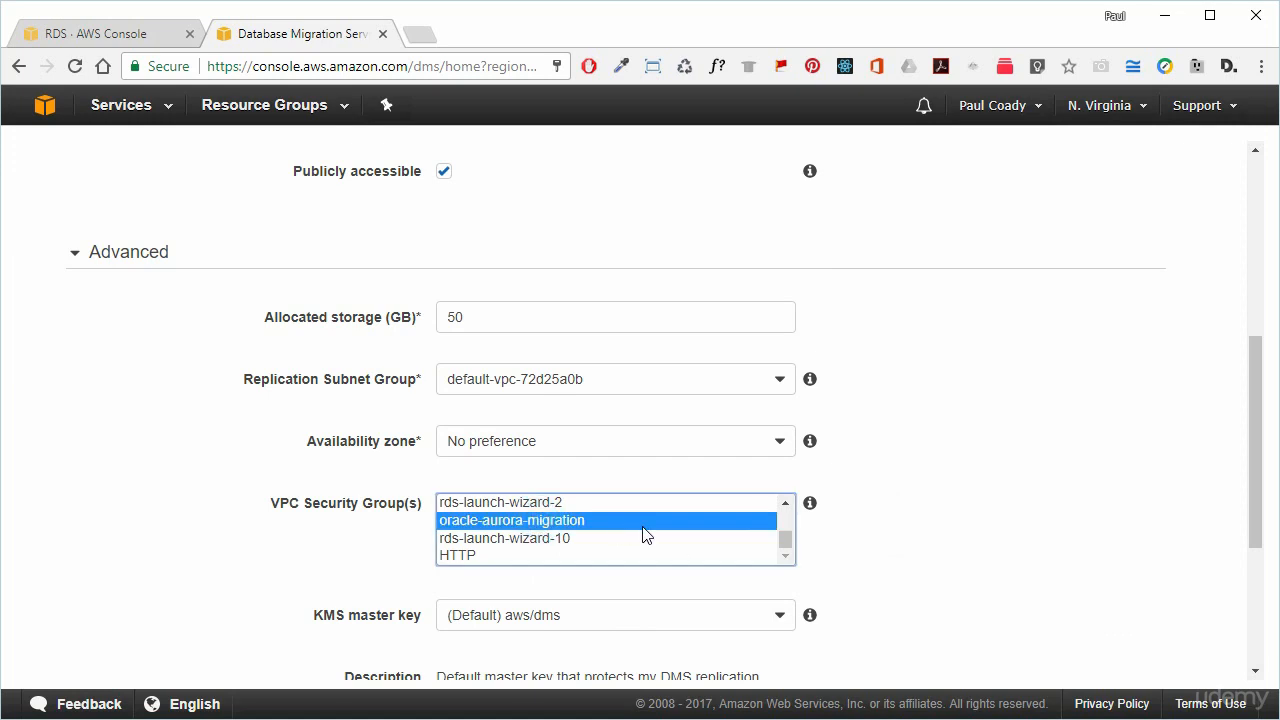
{"action": "left_click", "coordinate": [955, 500]}
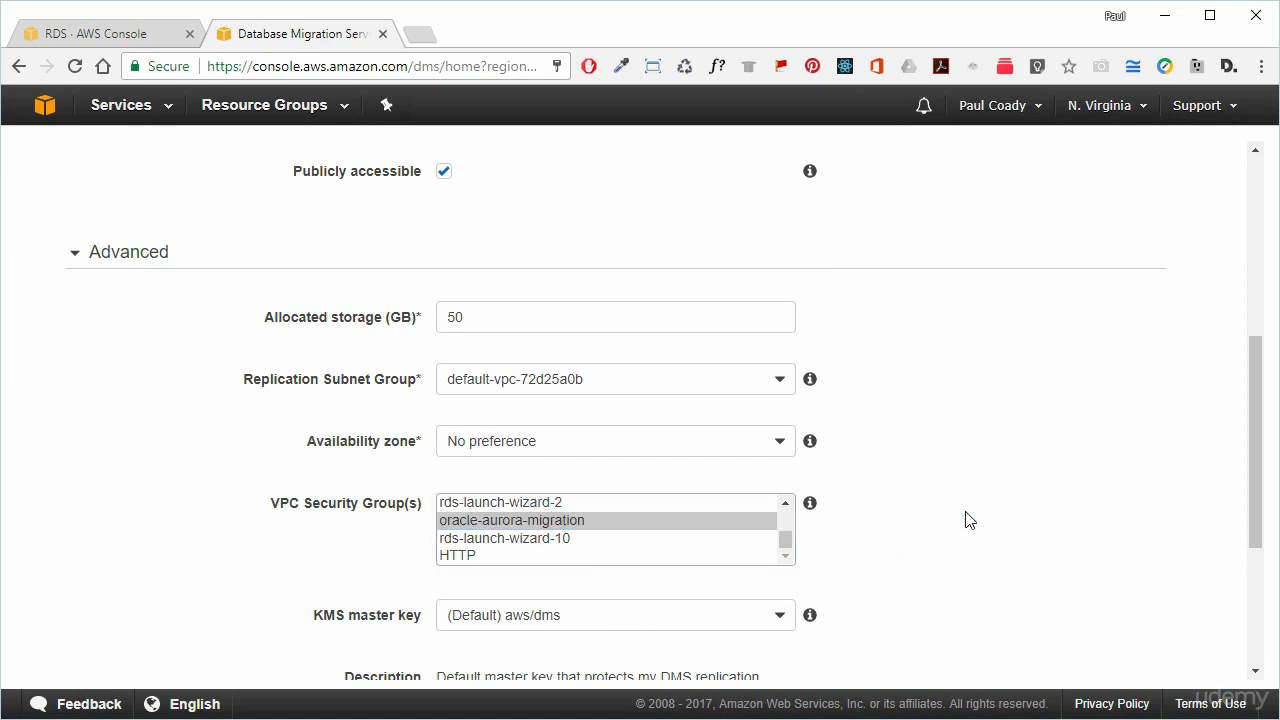
{"action": "scroll", "coordinate": [990, 517], "scroll_direction": "down", "scroll_amount": 2}
{"action": "scroll", "coordinate": [993, 520], "scroll_direction": "down", "scroll_amount": 1}
{"action": "left_click", "coordinate": [1037, 647]}
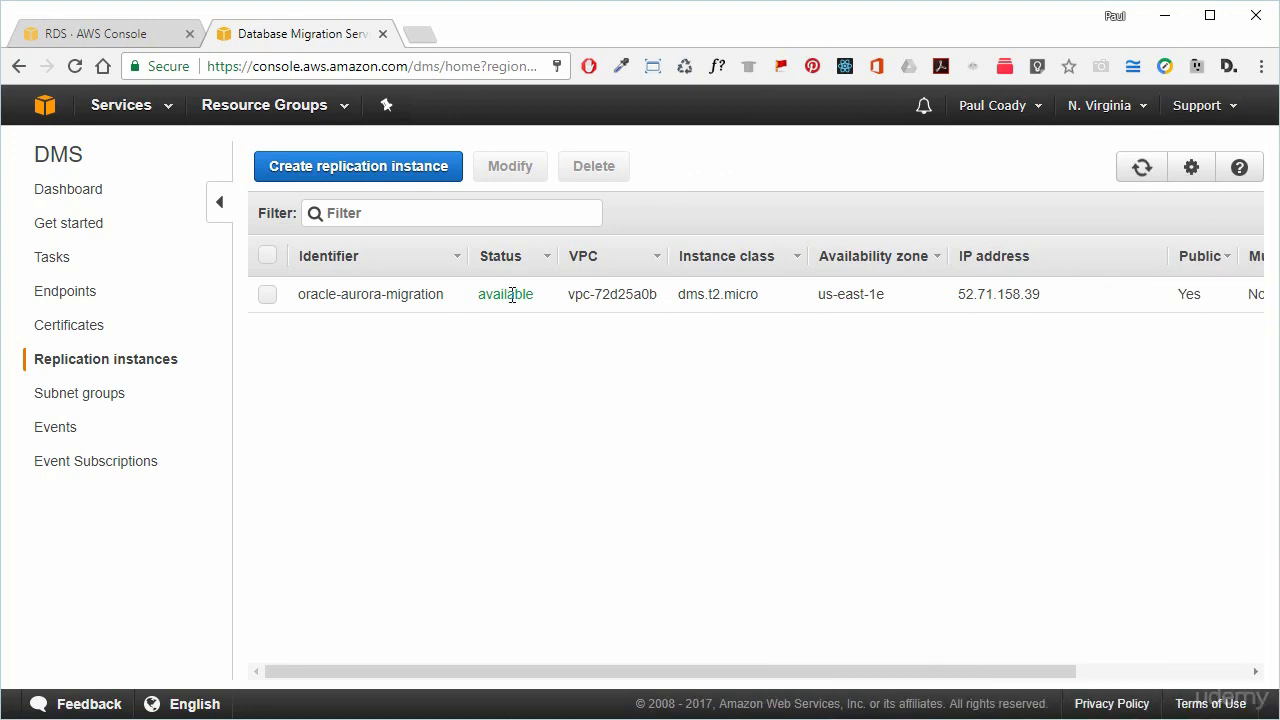
Once the replication instance is available, go to the DMS Endpoints list.
{"action": "left_click", "coordinate": [72, 292]}
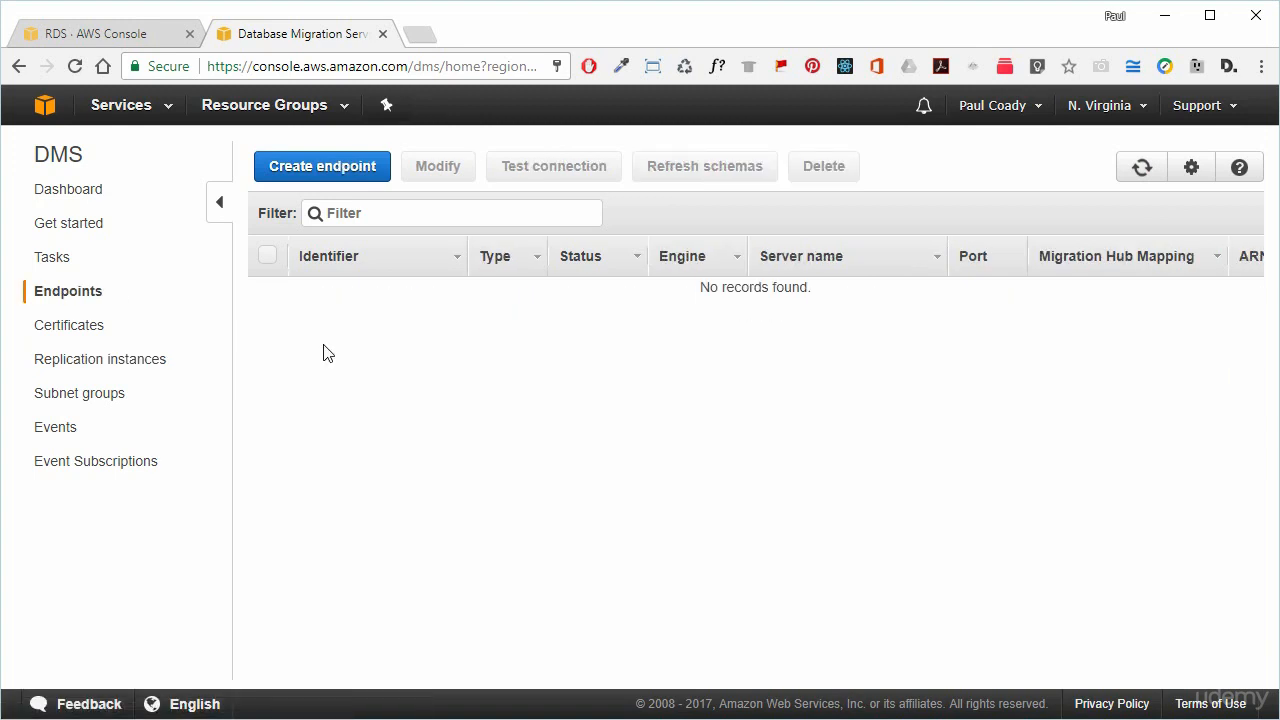
Start a new source endpoint named sourcedb using the oracle engine.
{"action": "left_click", "coordinate": [346, 172]}
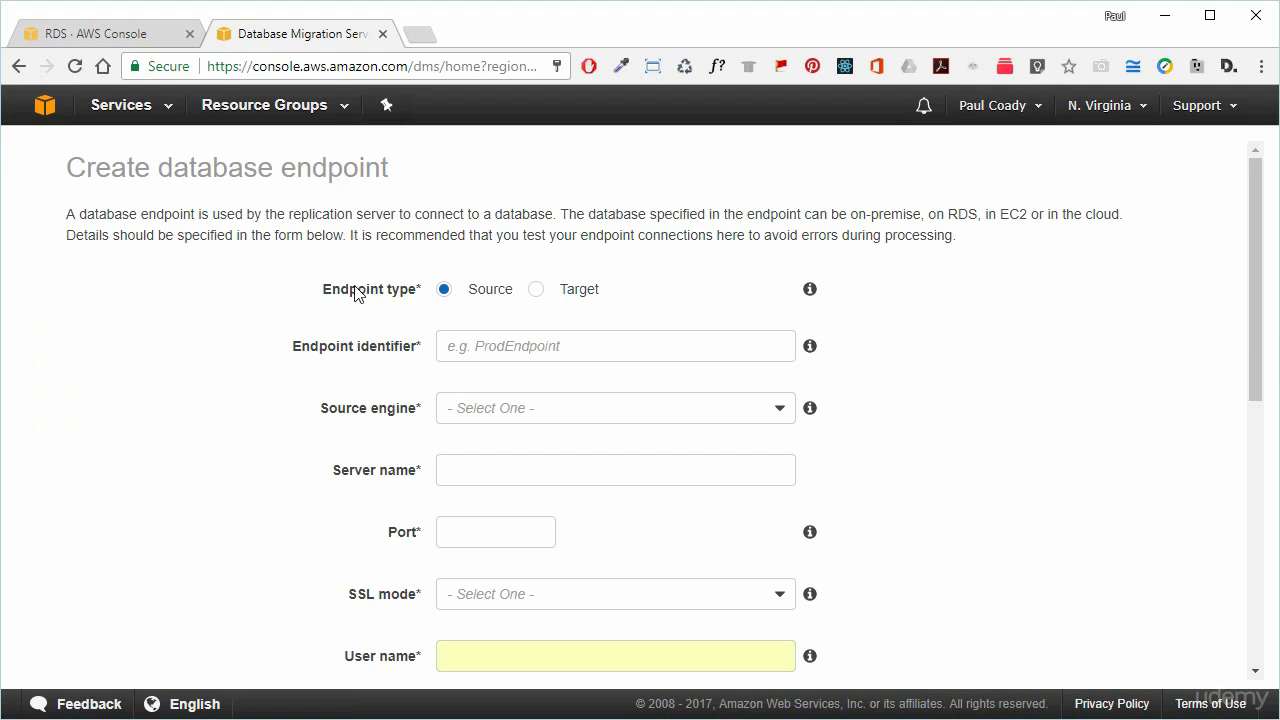
{"action": "left_click", "coordinate": [510, 355]}
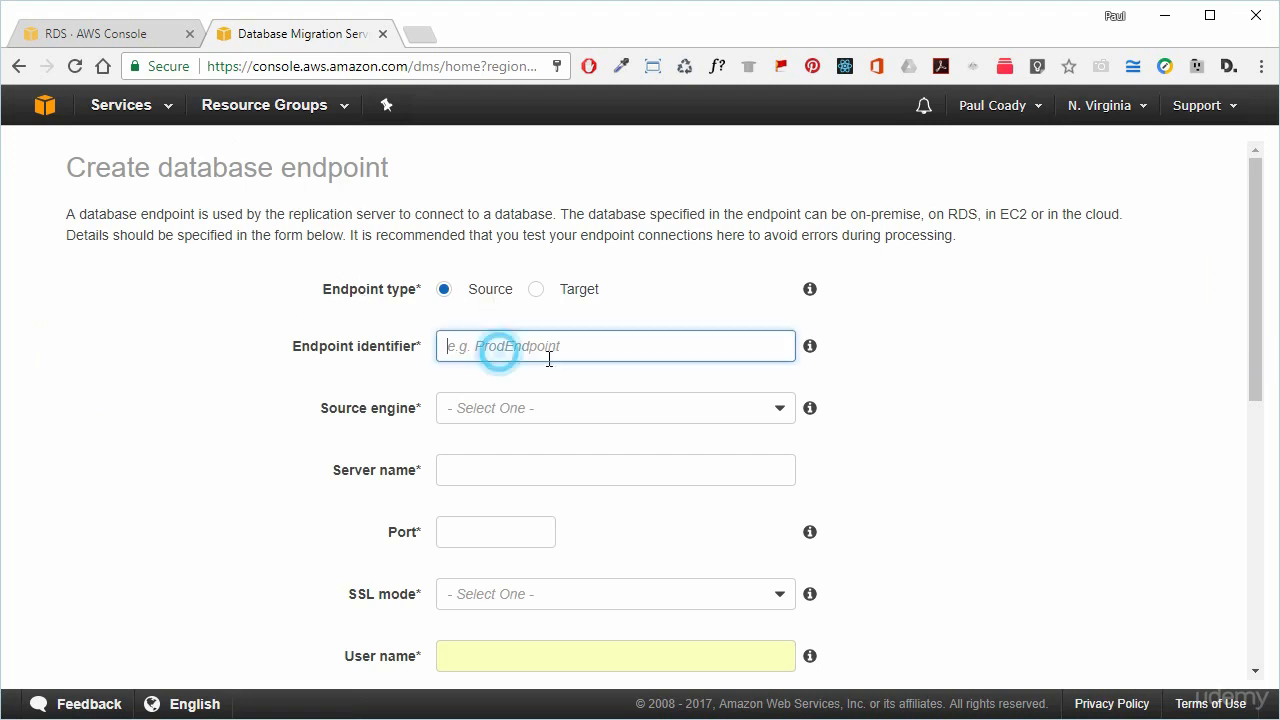
{"action": "type", "text": "sourcedb"}
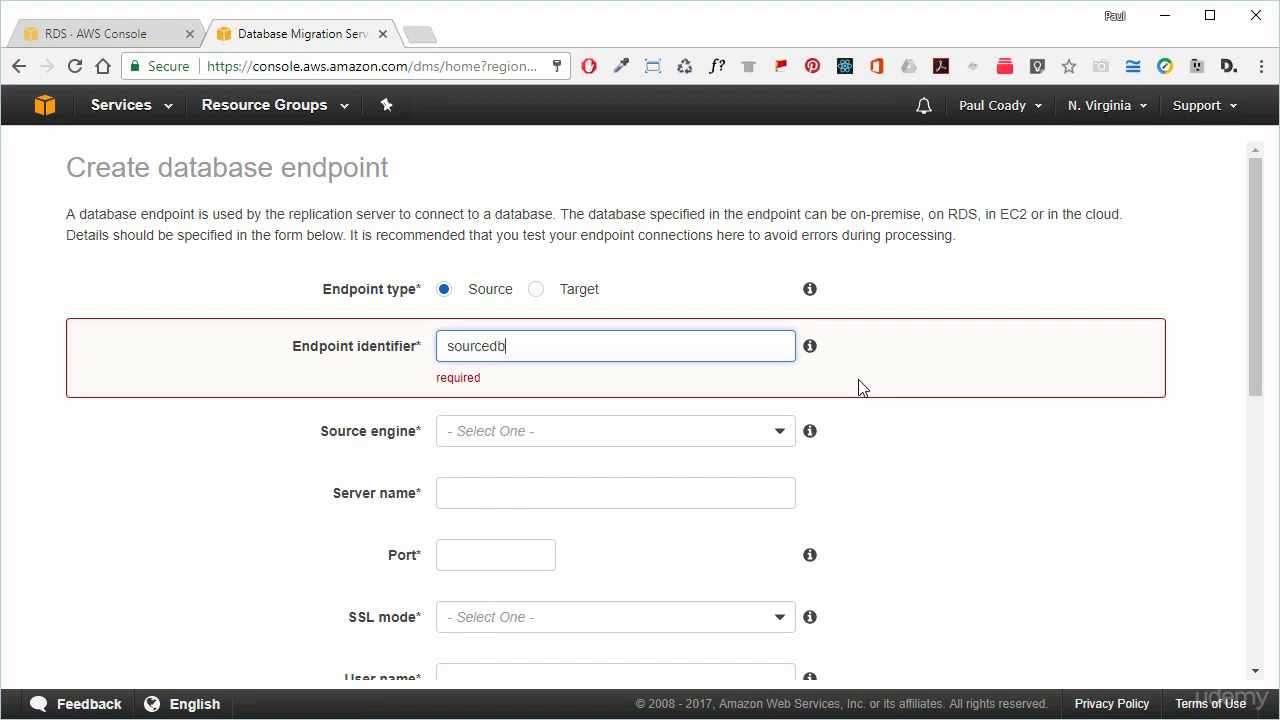
{"action": "key", "text": "Tab"}
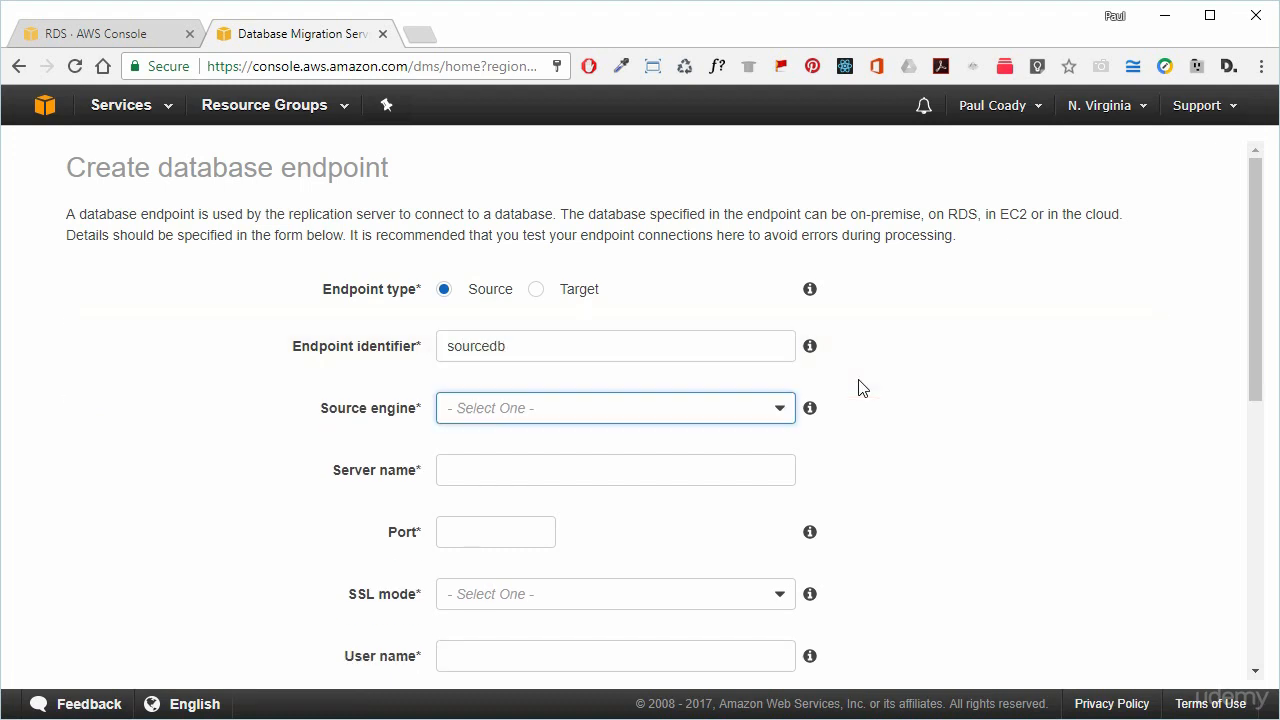
{"action": "left_click", "coordinate": [784, 410]}
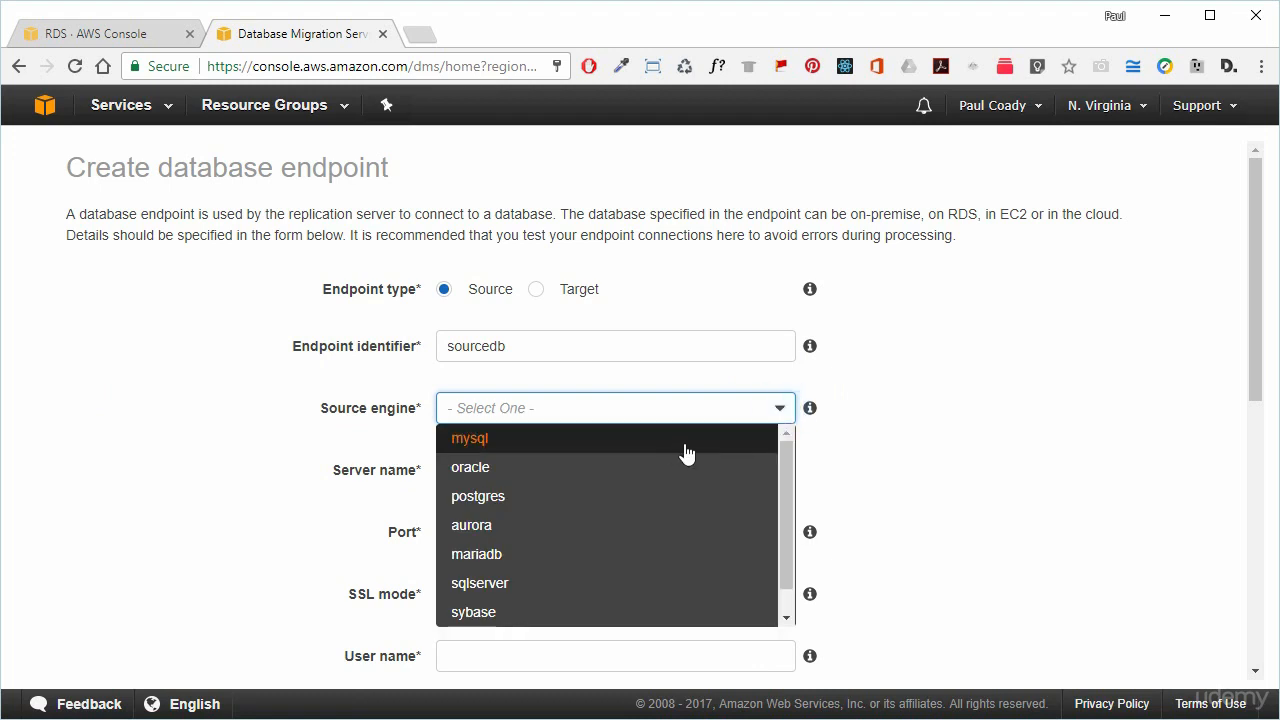
{"action": "left_click", "coordinate": [648, 466]}
{"action": "left_click", "coordinate": [484, 474]}
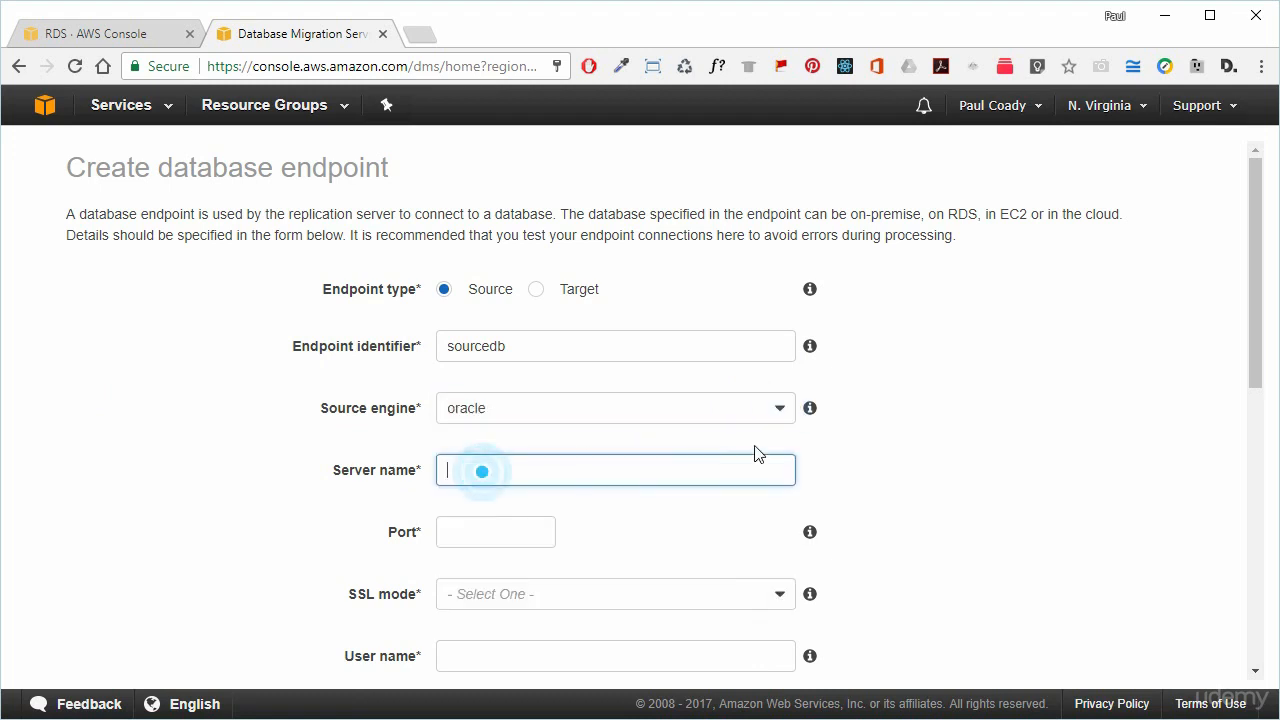
Copy the sourcedb endpoint address from the RDS console, then return to the server name field.
{"action": "left_click", "coordinate": [132, 33]}
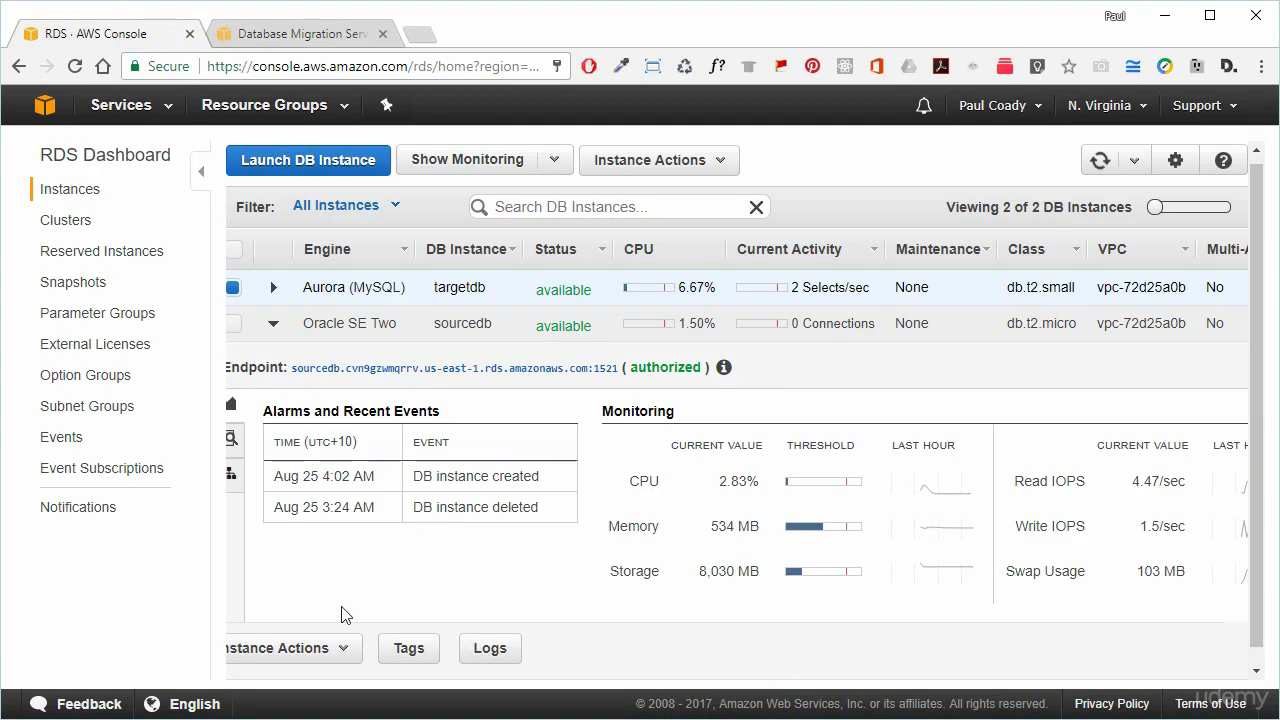
{"action": "triple_click", "coordinate": [378, 368]}
{"action": "right_click", "coordinate": [380, 366]}
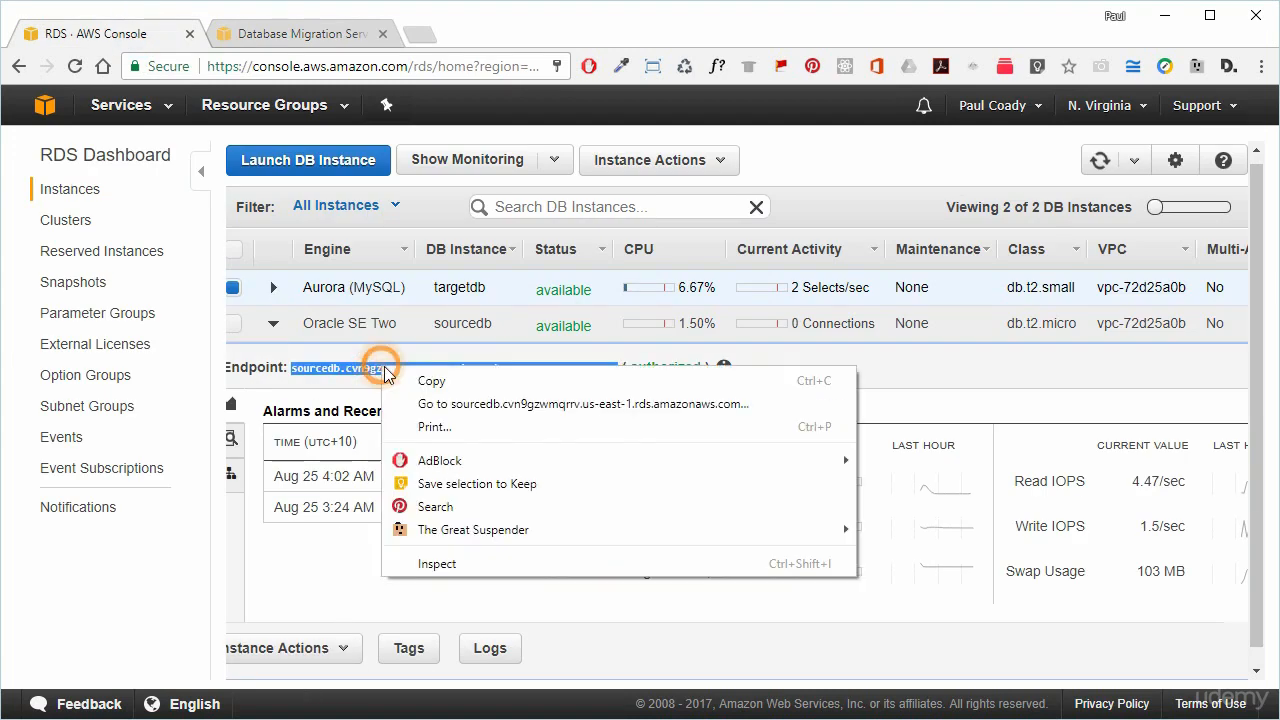
{"action": "left_click", "coordinate": [445, 379]}
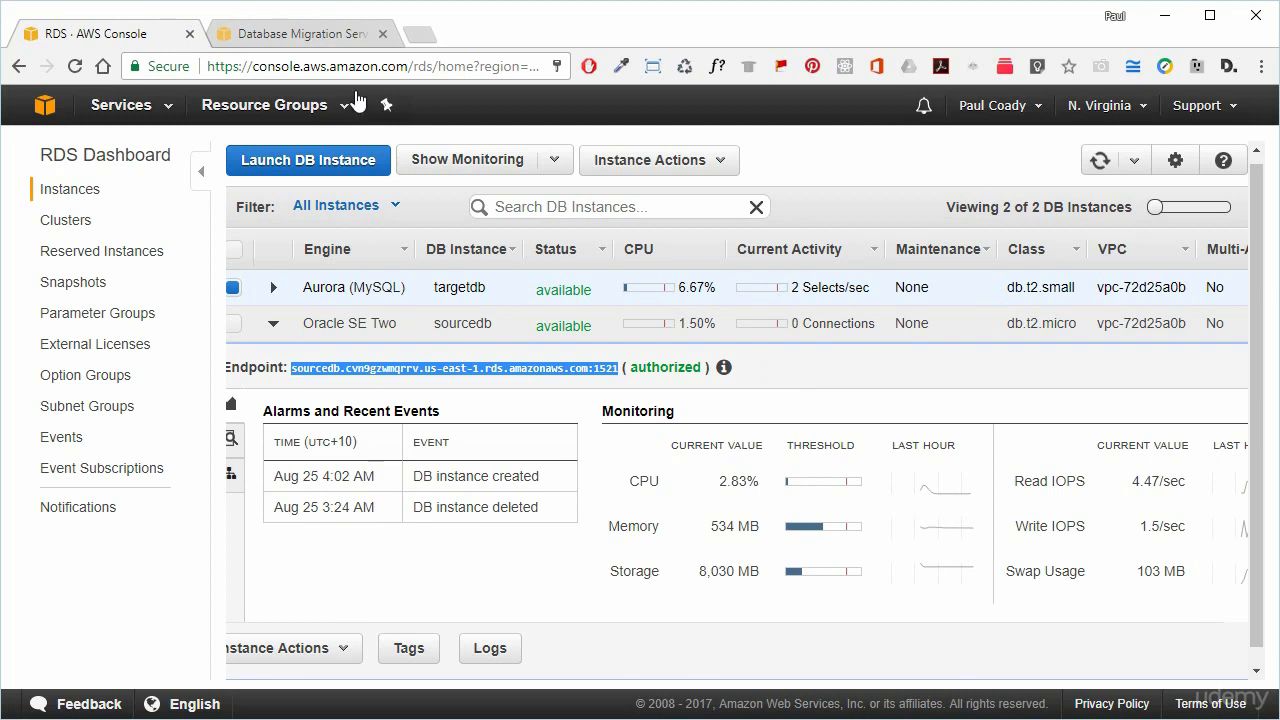
{"action": "left_click", "coordinate": [320, 33]}
{"action": "right_click", "coordinate": [486, 471]}
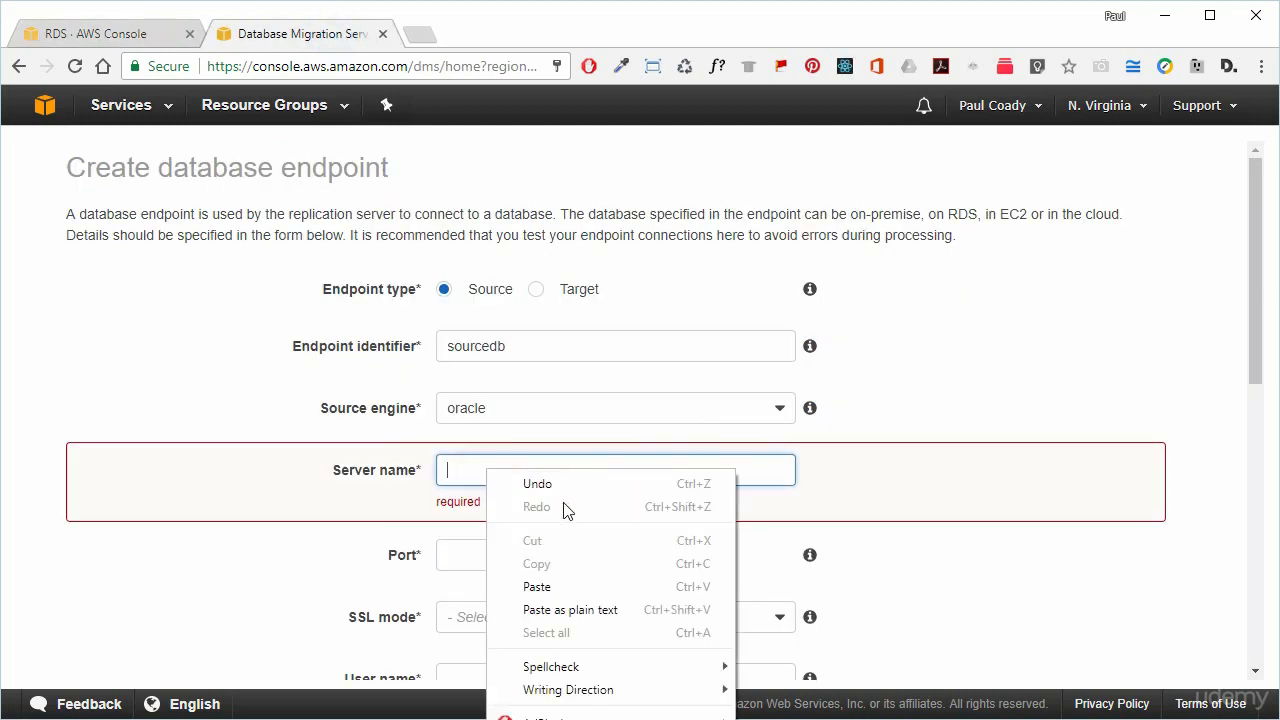
Paste the sourcedb address as server name, stripping the trailing :1521.
{"action": "left_click", "coordinate": [566, 610]}
{"action": "double_click", "coordinate": [766, 470]}
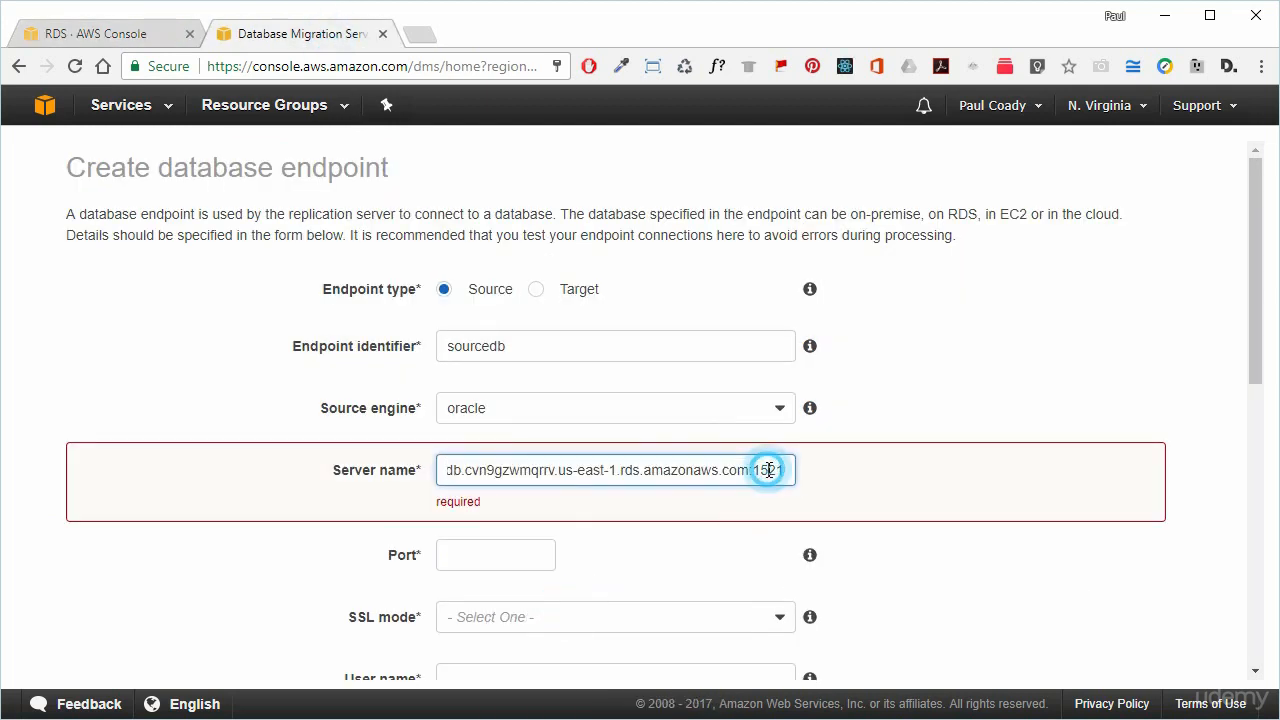
{"action": "key", "text": "BackSpace"}
{"action": "key", "text": "BackSpace"}
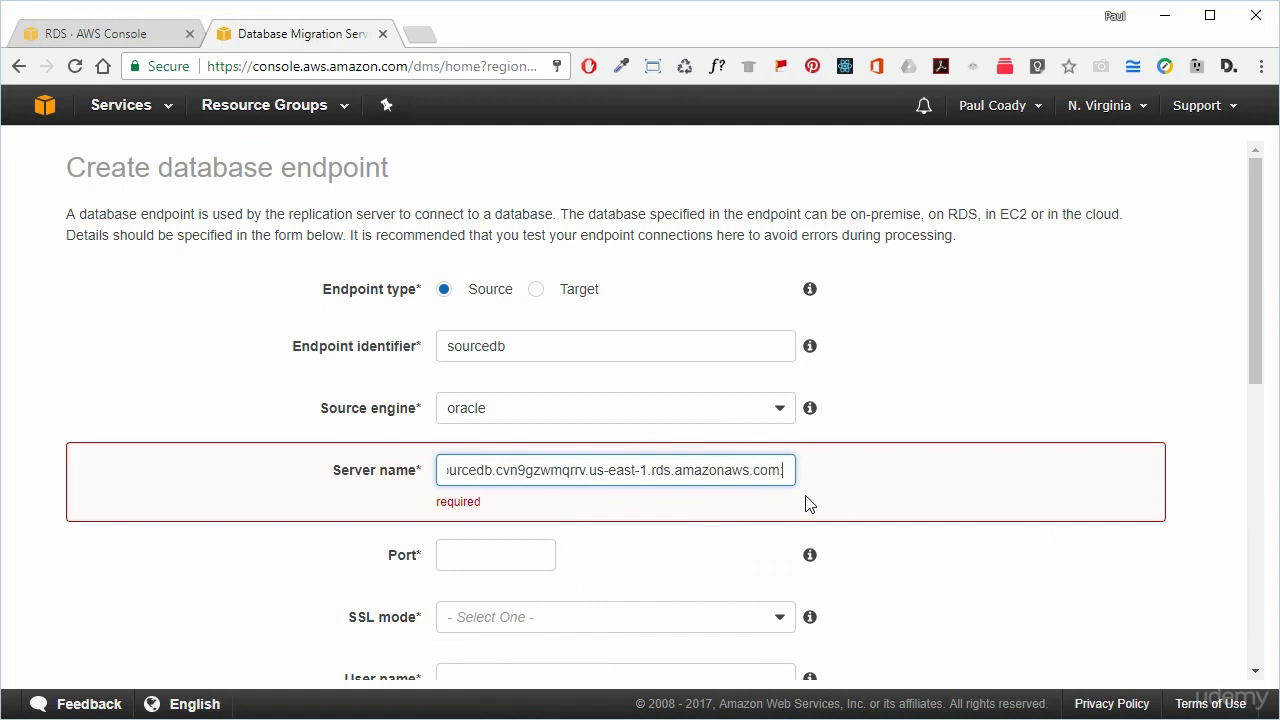
{"action": "key", "text": "BackSpace"}
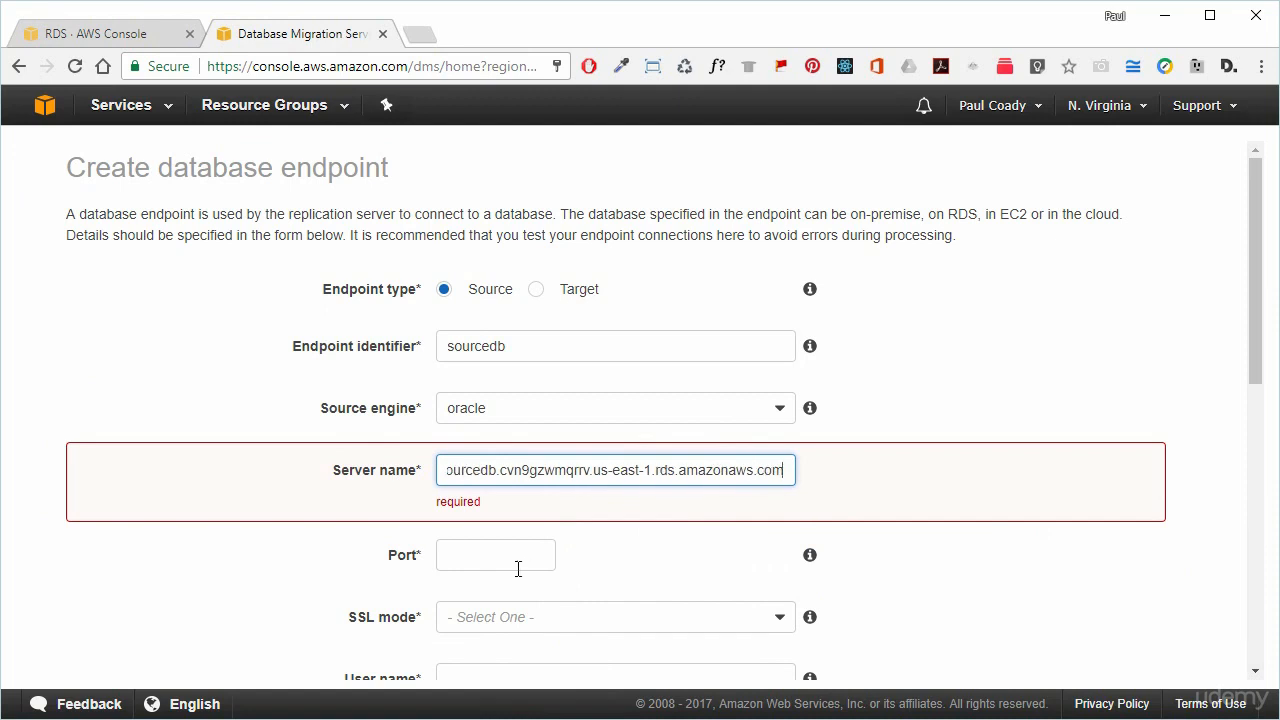
Set port 1521 and SSL mode none, enter the password, and fill in SID orcl.
{"action": "left_click", "coordinate": [516, 565]}
{"action": "type", "text": "1521"}
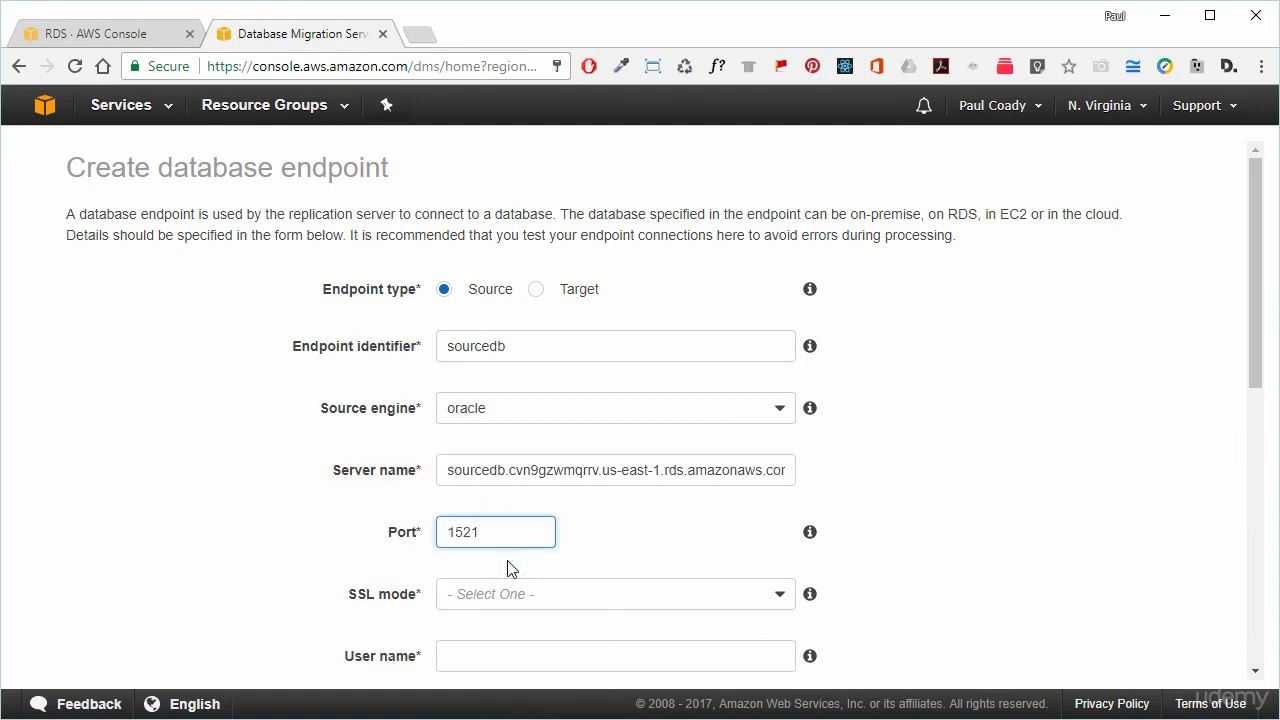
{"action": "left_click", "coordinate": [541, 593]}
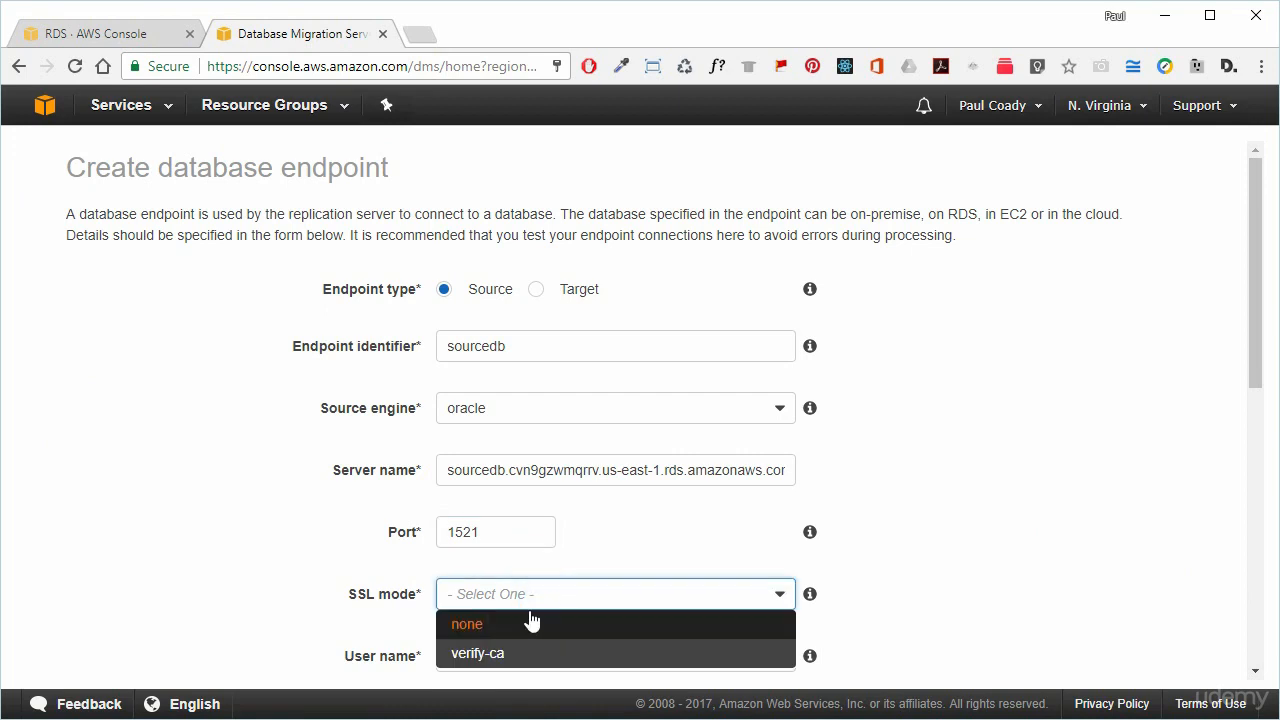
{"action": "left_click", "coordinate": [531, 622]}
{"action": "scroll", "coordinate": [875, 544], "scroll_direction": "down", "scroll_amount": 2}
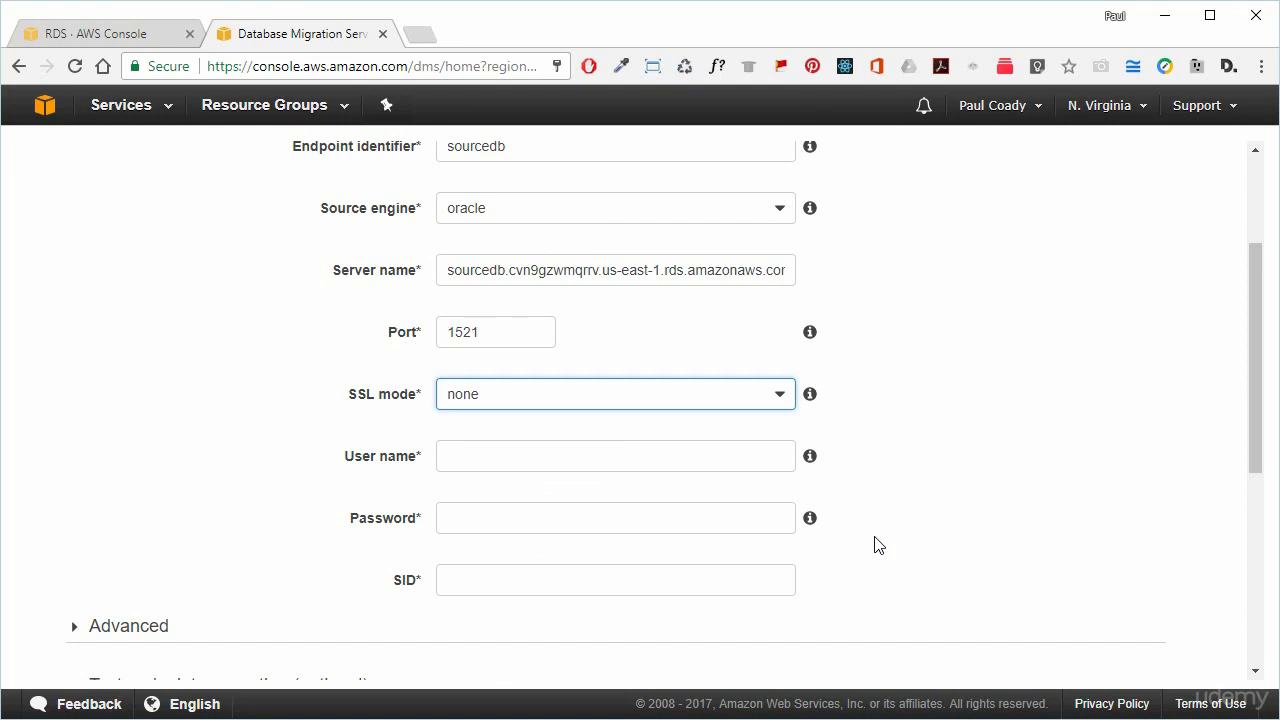
{"action": "type", "text": "••"}
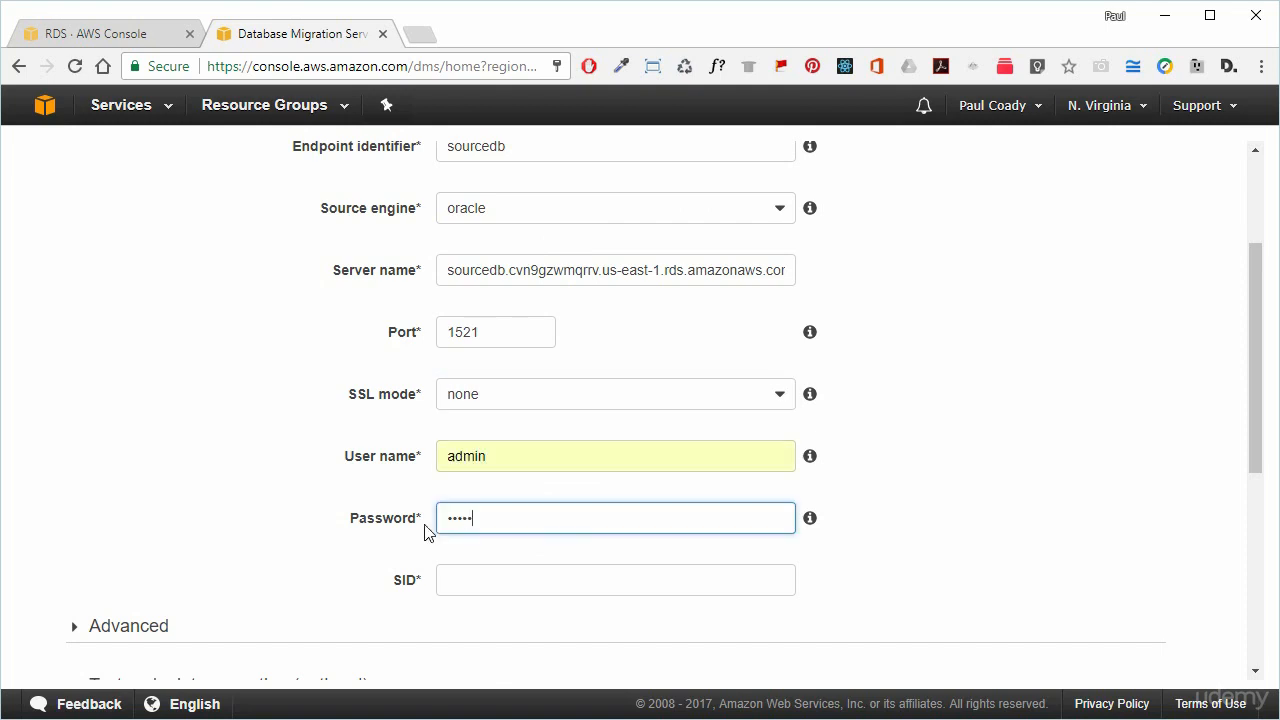
{"action": "left_click", "coordinate": [917, 503]}
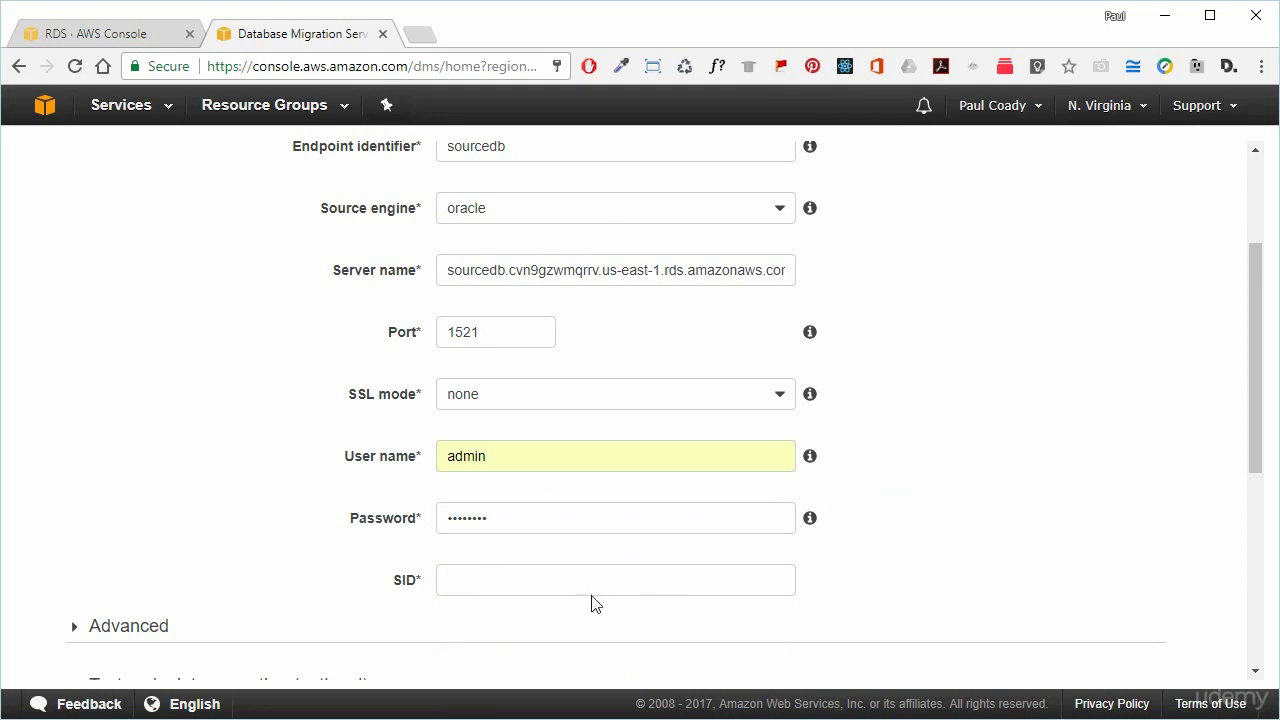
{"action": "left_click", "coordinate": [566, 585]}
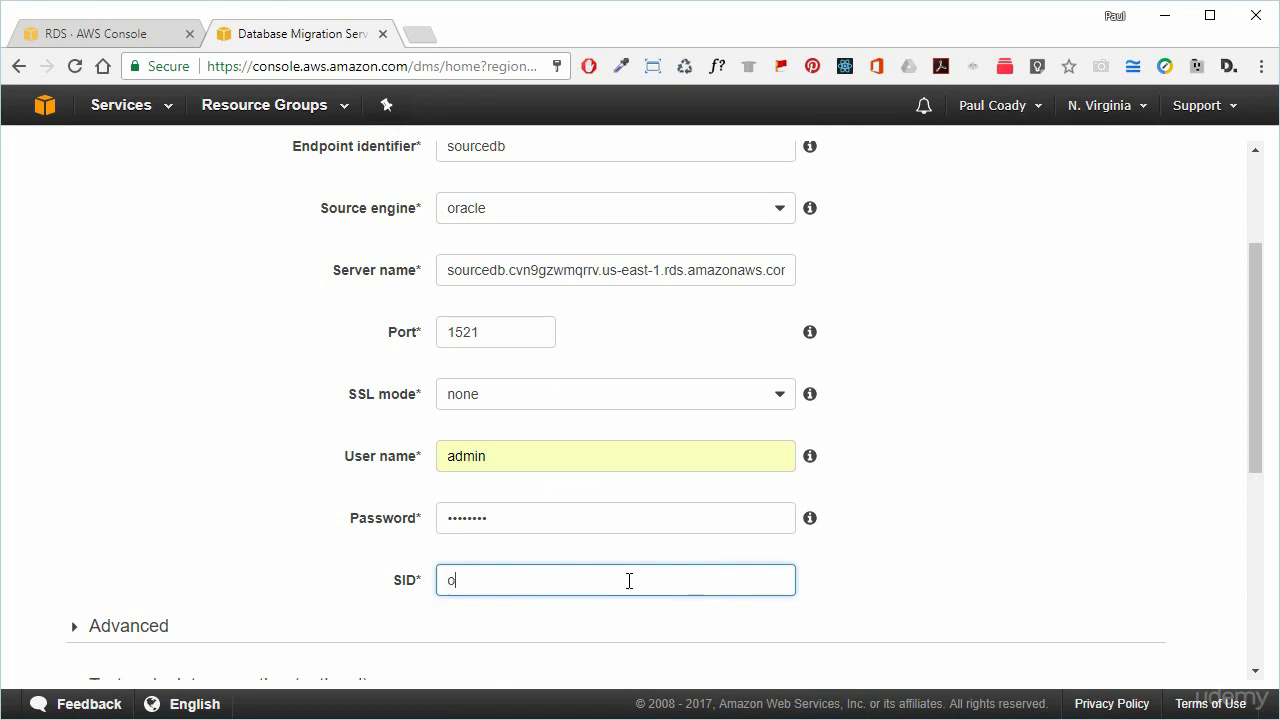
Run the sourcedb connection test and, once it succeeds, save the endpoint.
{"action": "left_click", "coordinate": [957, 471]}
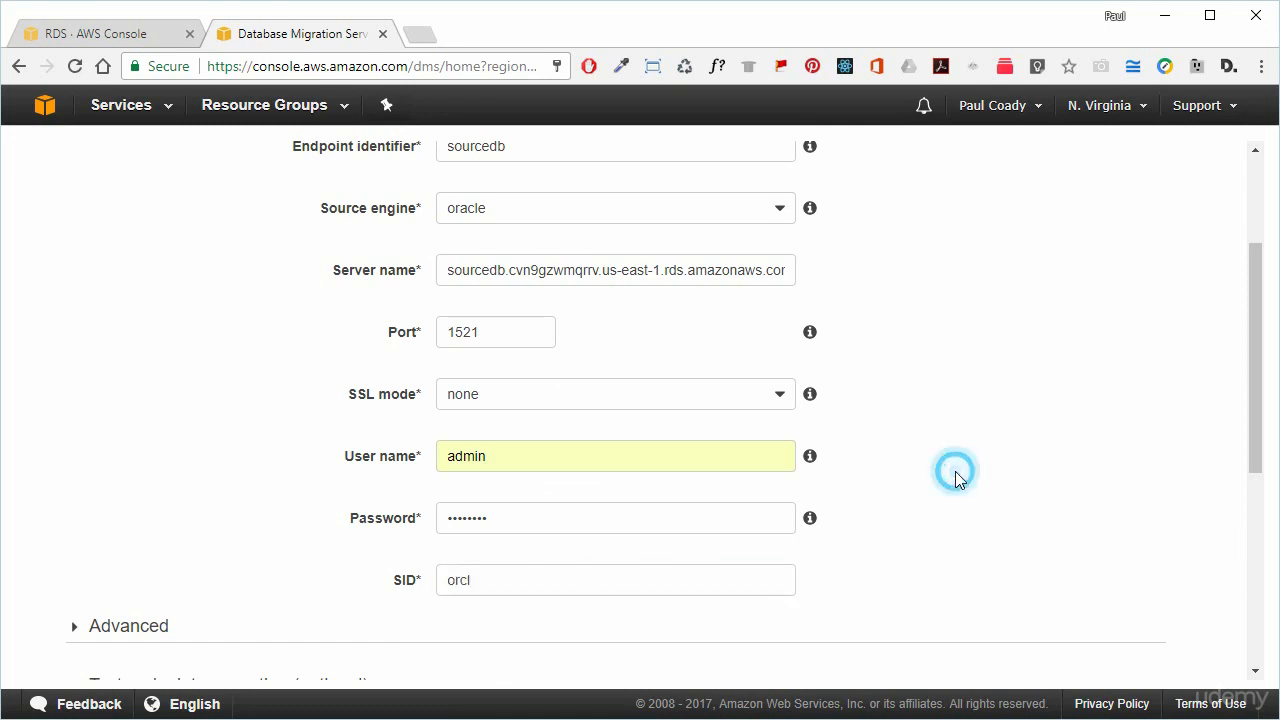
{"action": "scroll", "coordinate": [957, 475], "scroll_direction": "down", "scroll_amount": 2}
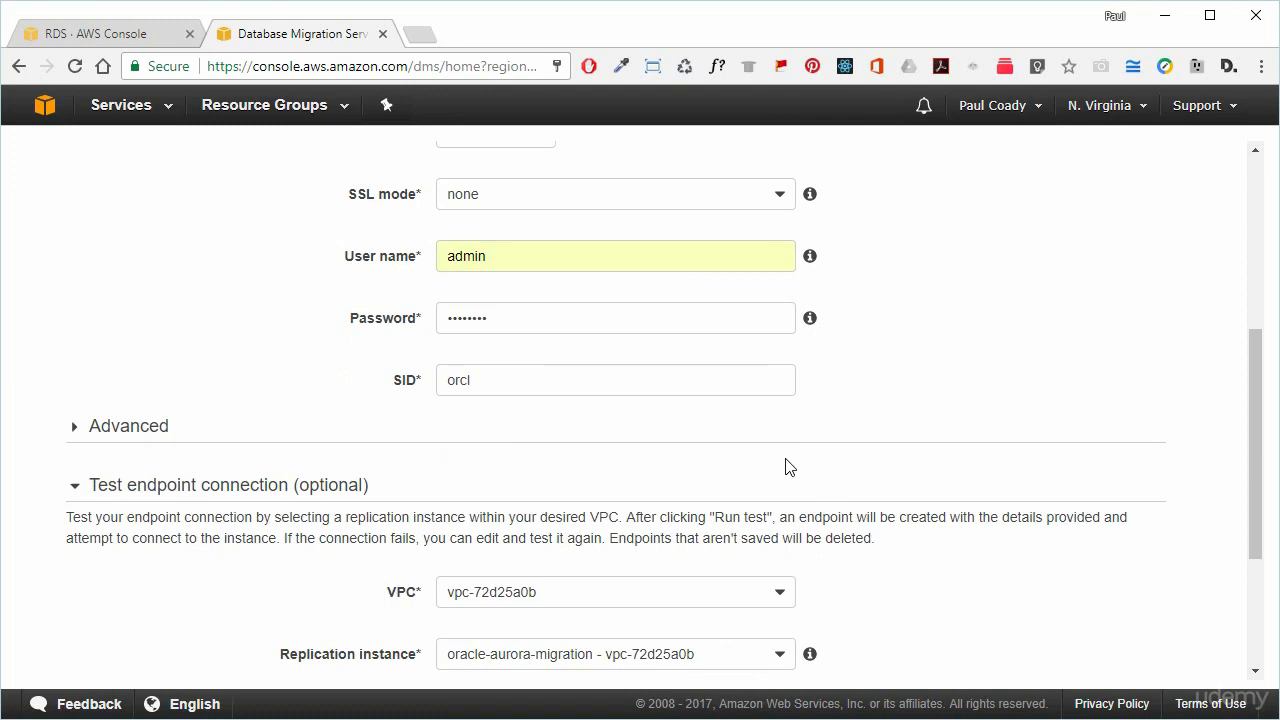
{"action": "scroll", "coordinate": [209, 436], "scroll_direction": "down", "scroll_amount": 1}
{"action": "scroll", "coordinate": [209, 436], "scroll_direction": "down", "scroll_amount": 1}
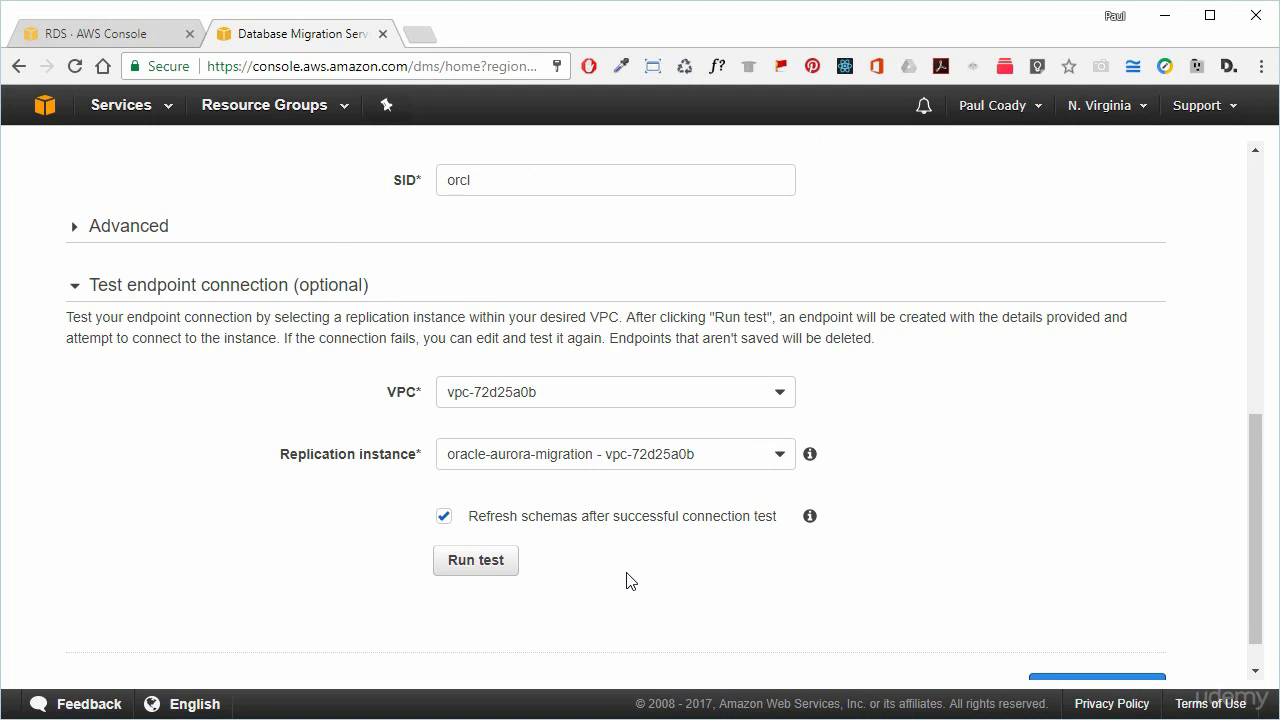
{"action": "scroll", "coordinate": [815, 561], "scroll_direction": "down", "scroll_amount": 1}
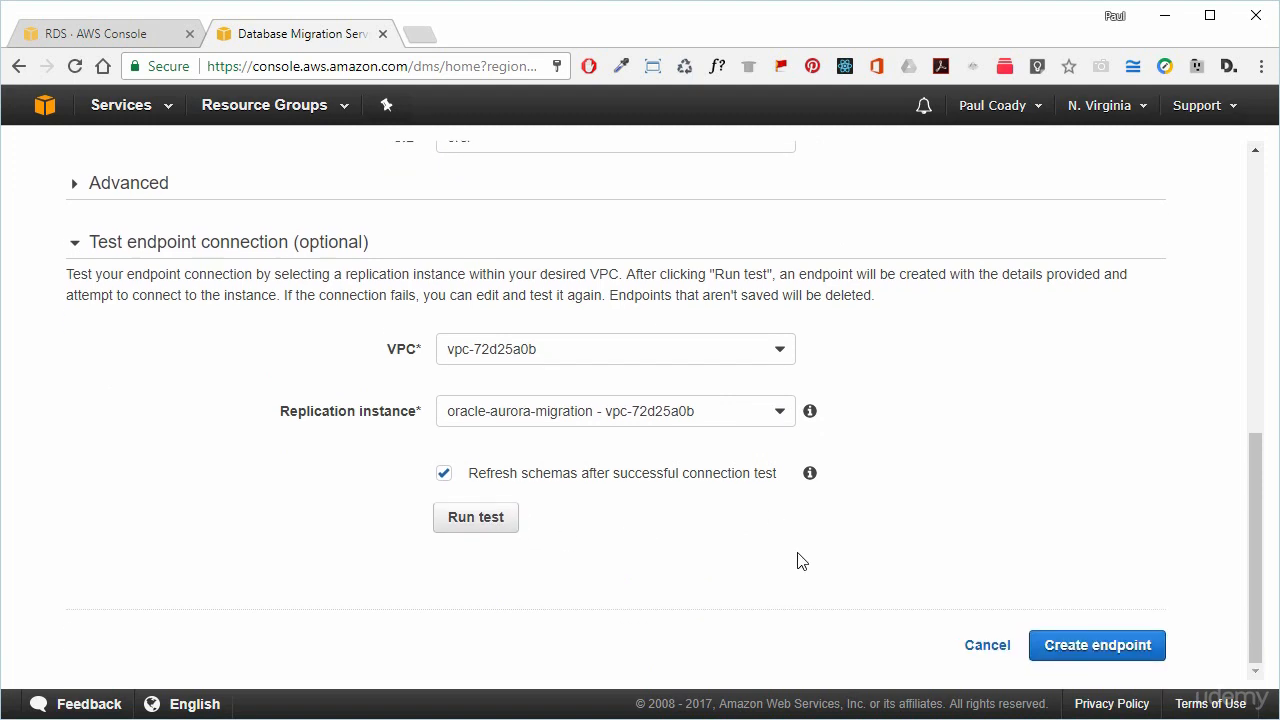
{"action": "left_click", "coordinate": [494, 518]}
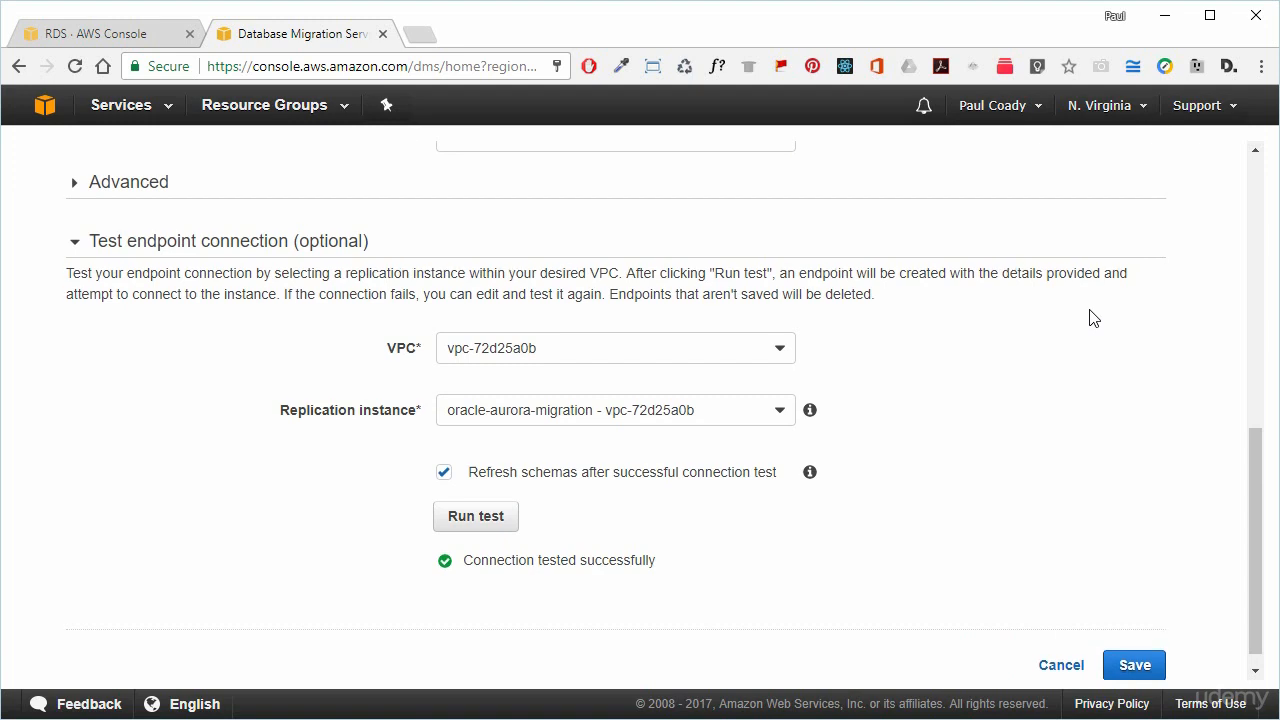
{"action": "scroll", "coordinate": [1089, 318], "scroll_direction": "down", "scroll_amount": 1}
{"action": "left_click", "coordinate": [1135, 646]}
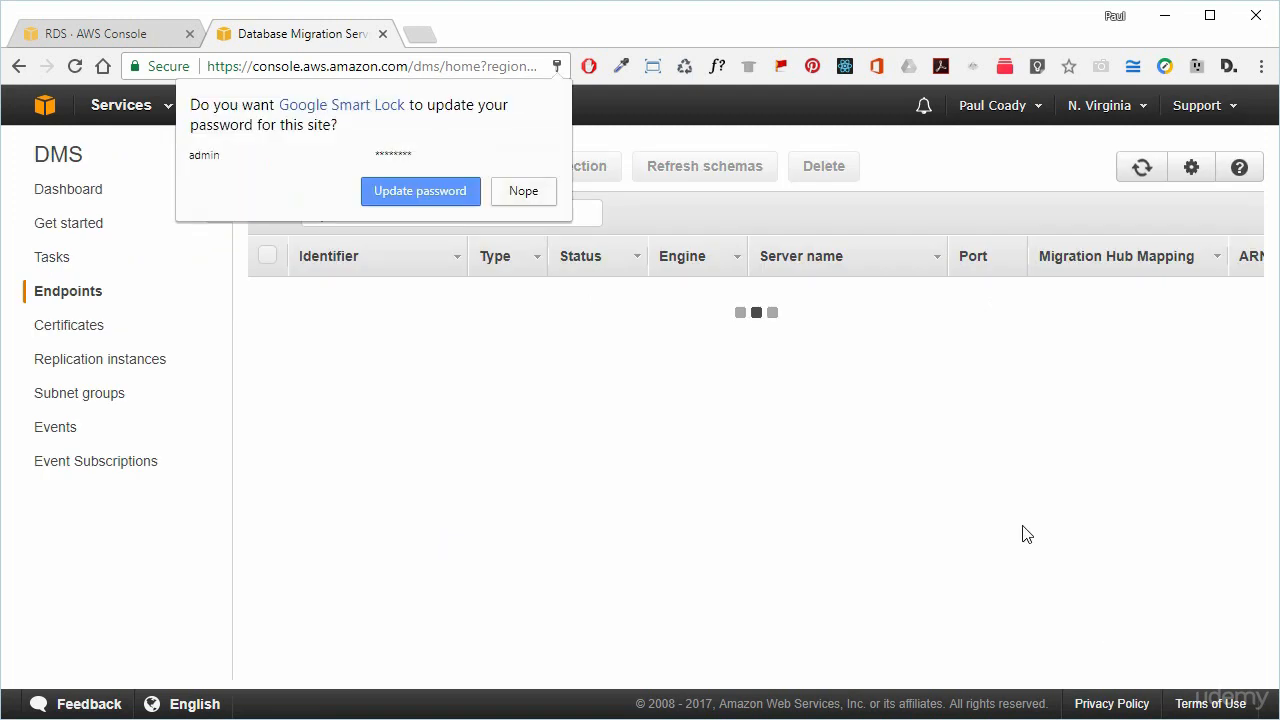
Decline the browser password prompt and start a target endpoint named targetdb using aurora.
{"action": "left_click", "coordinate": [539, 188]}
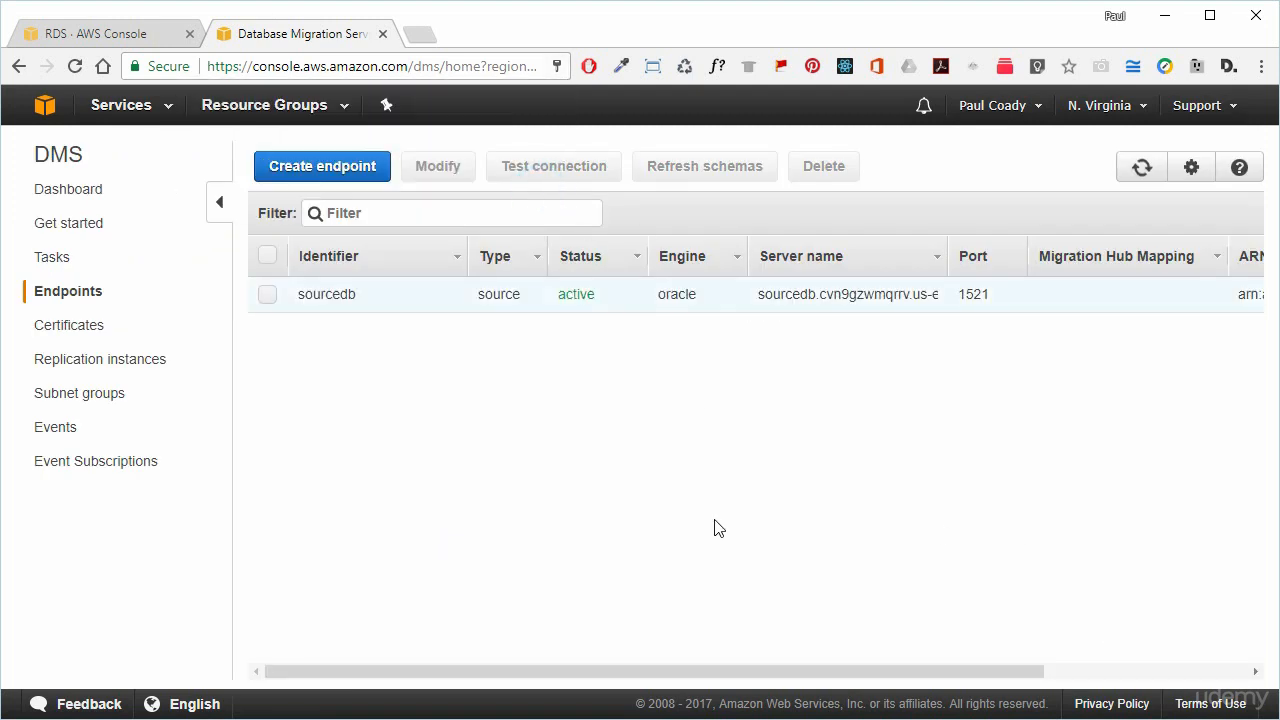
{"action": "left_click", "coordinate": [345, 172]}
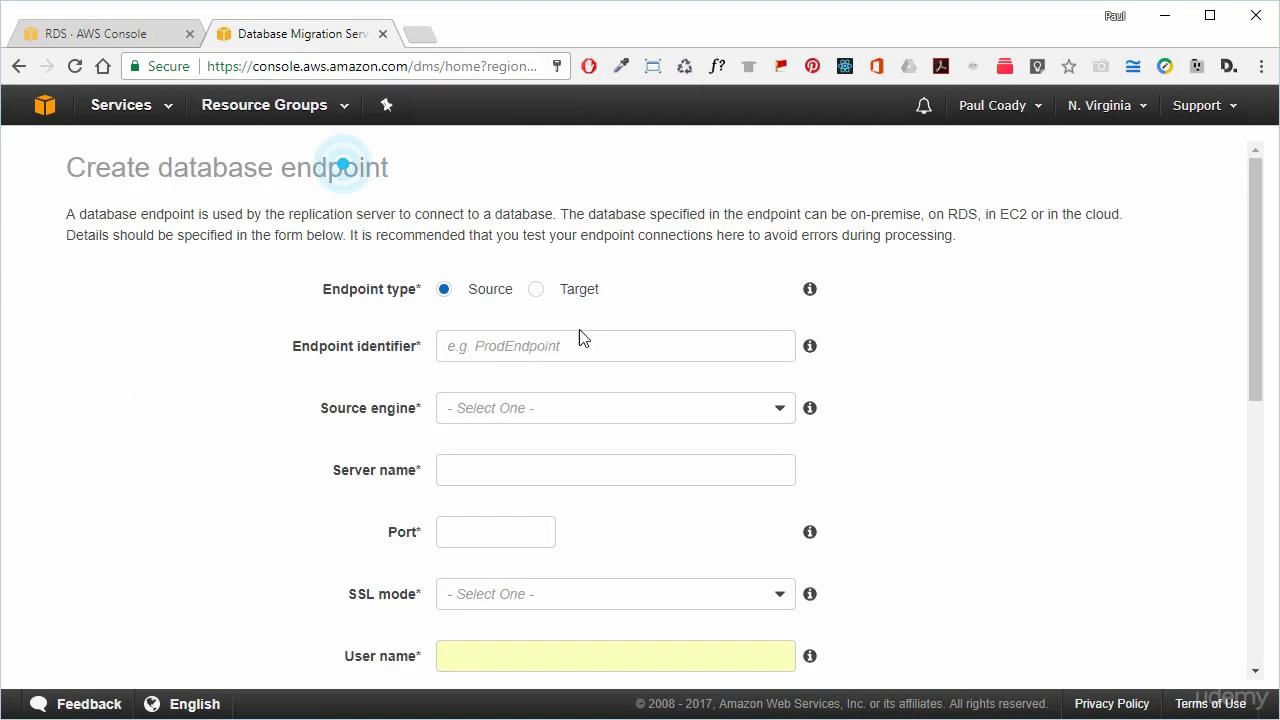
{"action": "left_click", "coordinate": [541, 289]}
{"action": "left_click", "coordinate": [553, 350]}
{"action": "type", "text": "targetdb"}
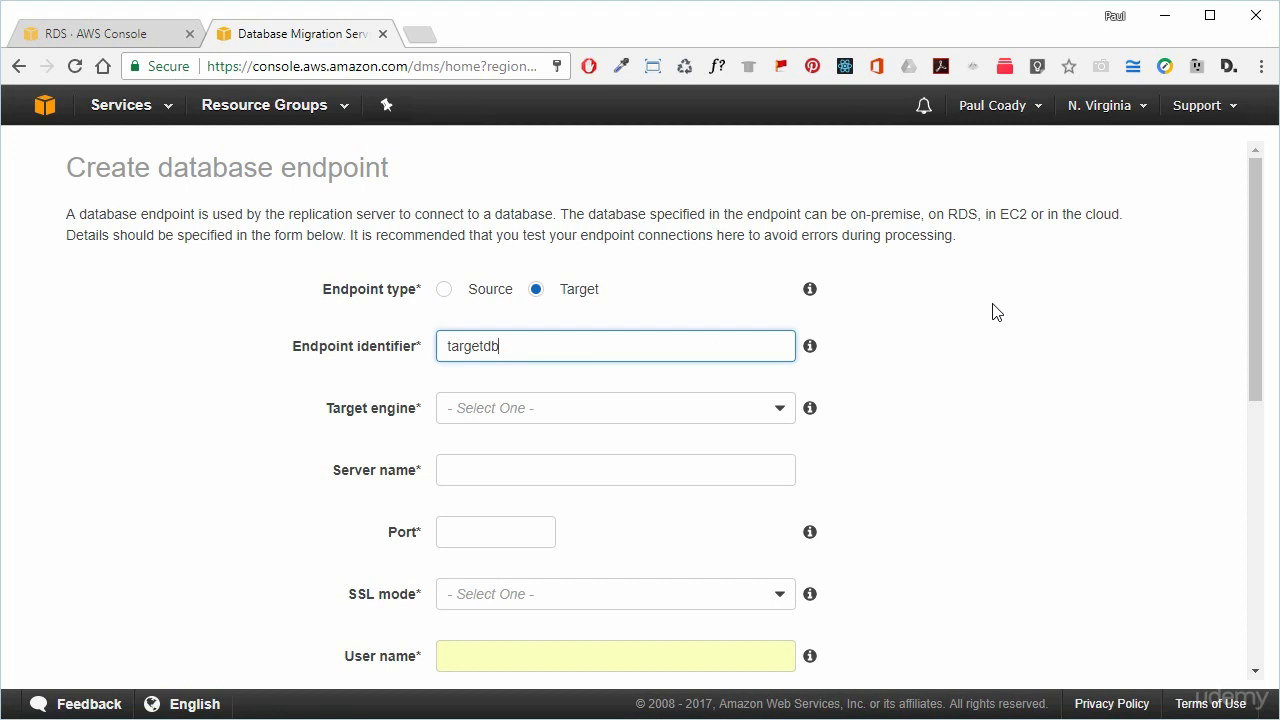
{"action": "left_click", "coordinate": [781, 411]}
{"action": "left_click", "coordinate": [652, 525]}
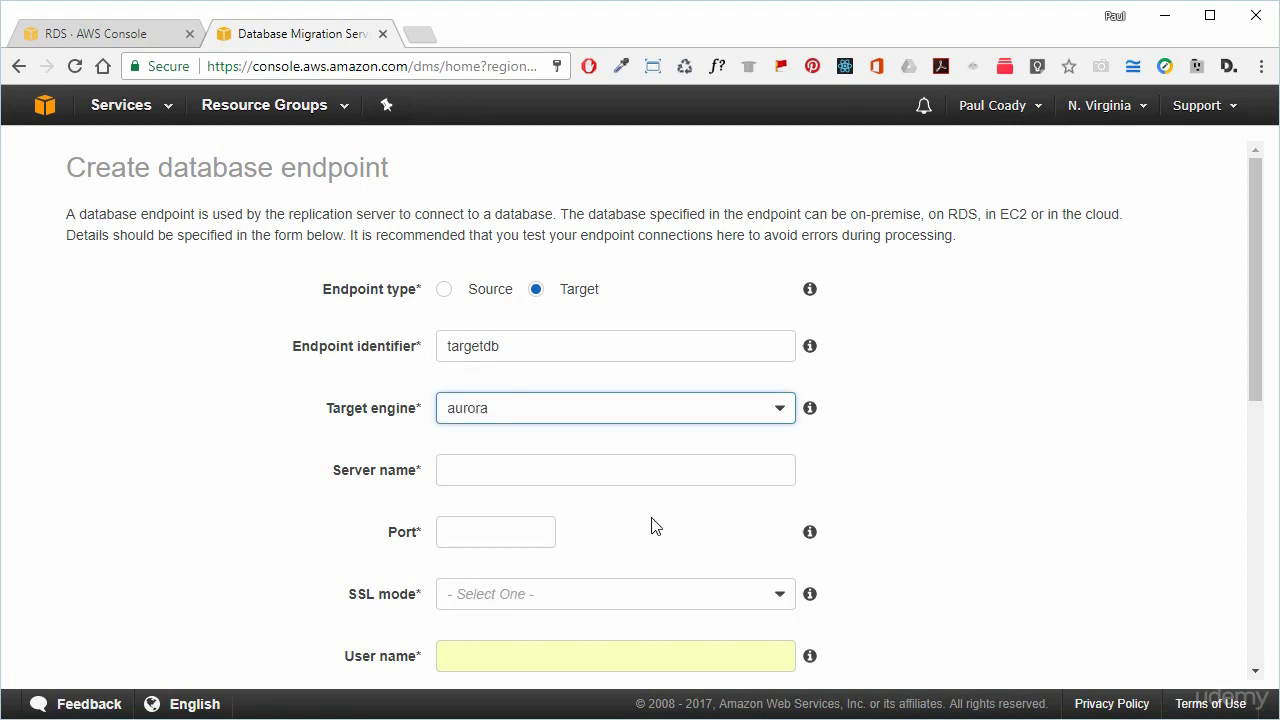
Copy the Aurora cluster address from RDS and paste it as server name without its port.
{"action": "left_click", "coordinate": [530, 473]}
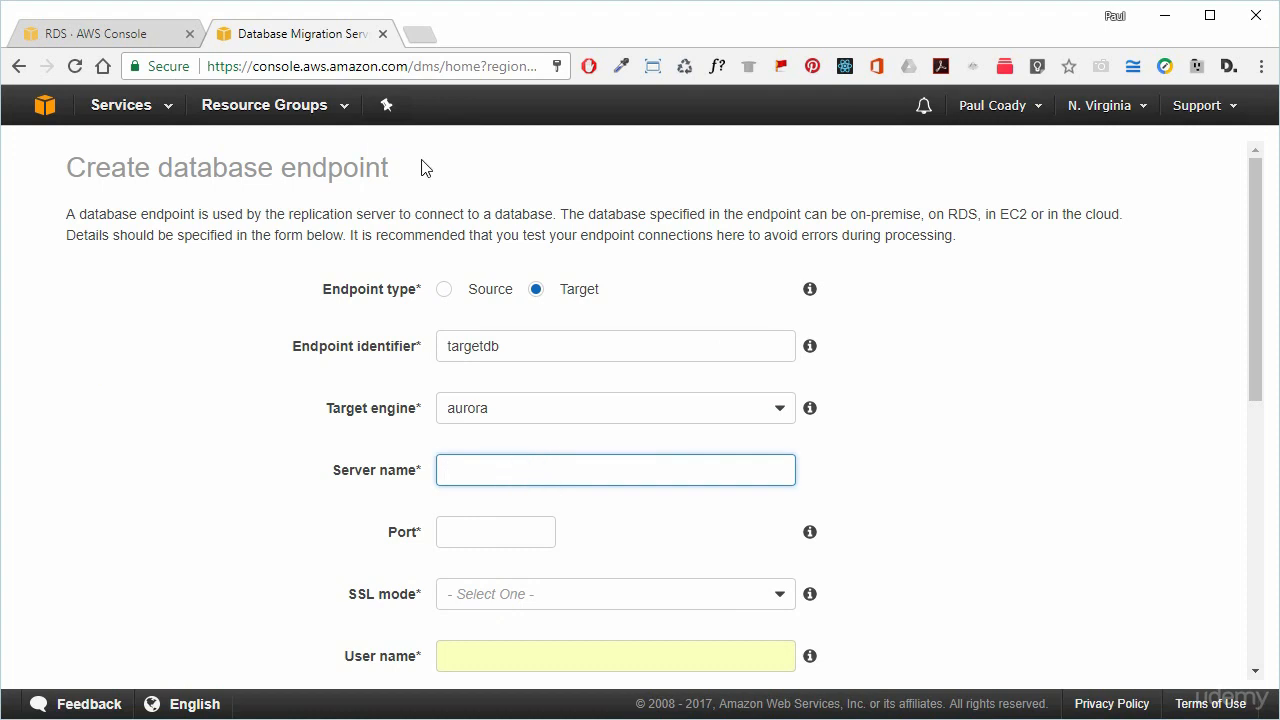
{"action": "left_click", "coordinate": [141, 40]}
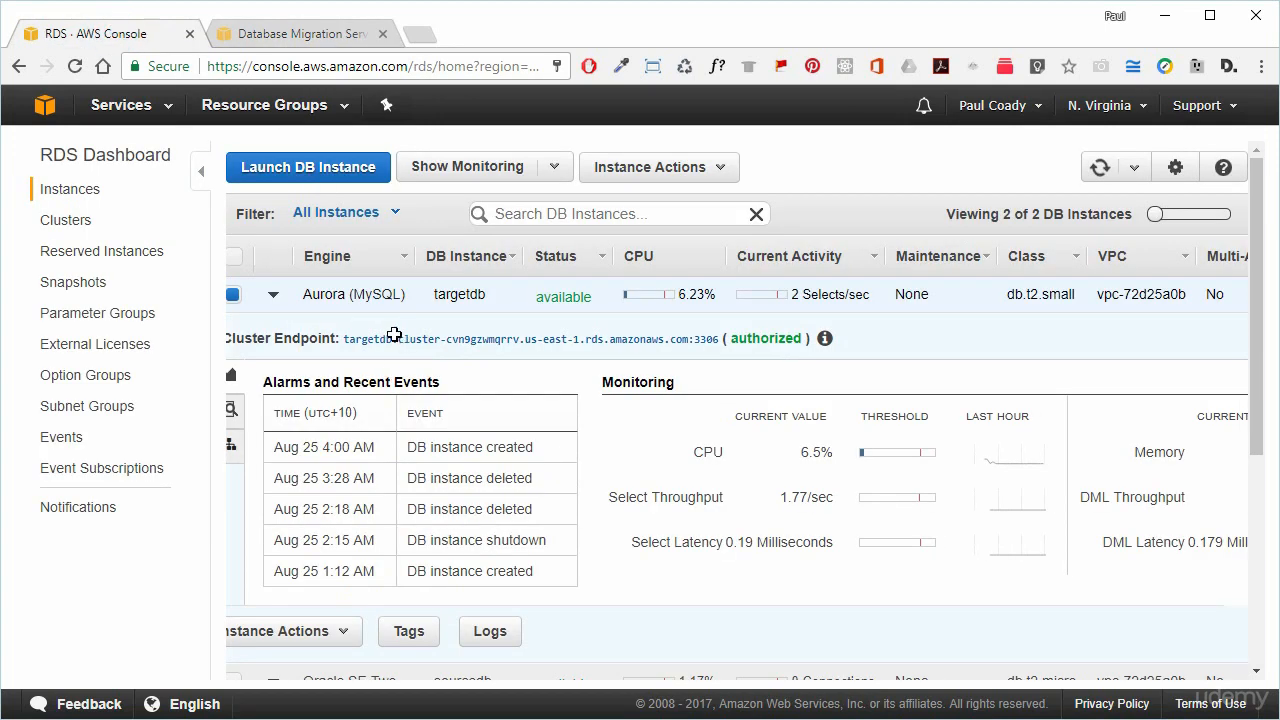
{"action": "left_click", "coordinate": [430, 336]}
{"action": "right_click", "coordinate": [439, 341]}
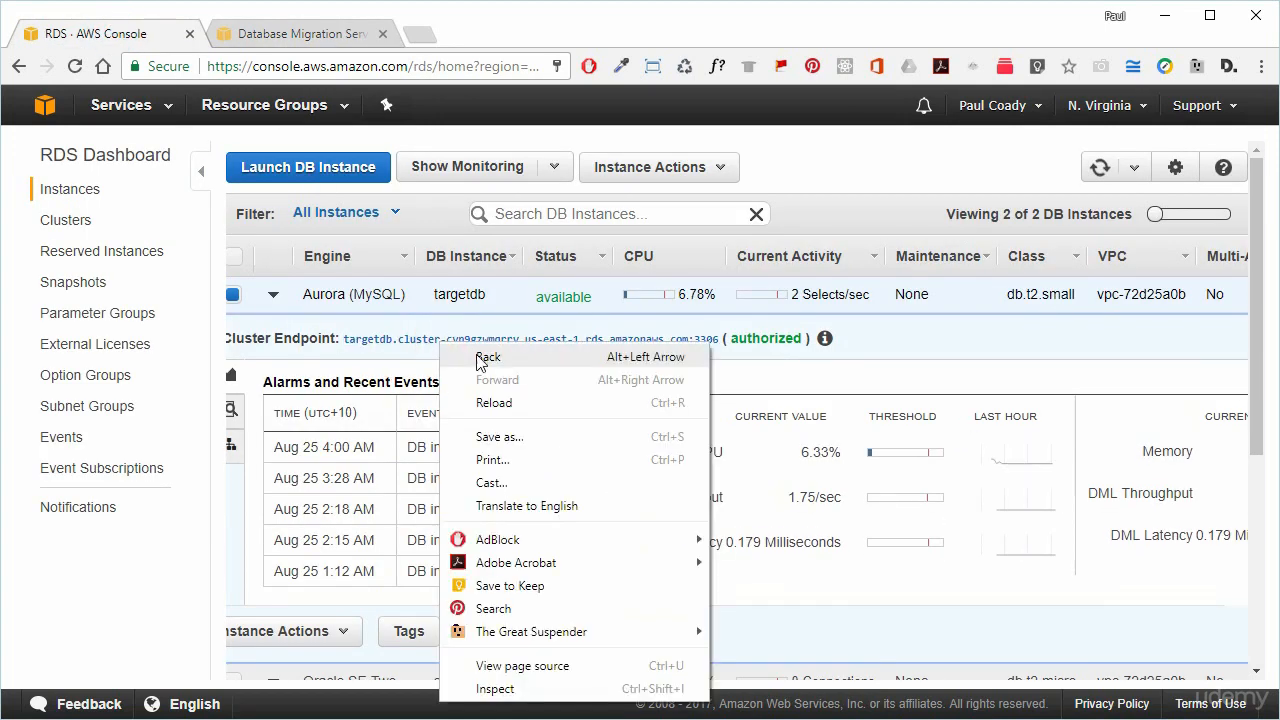
{"action": "left_click", "coordinate": [420, 337]}
{"action": "right_click", "coordinate": [420, 337]}
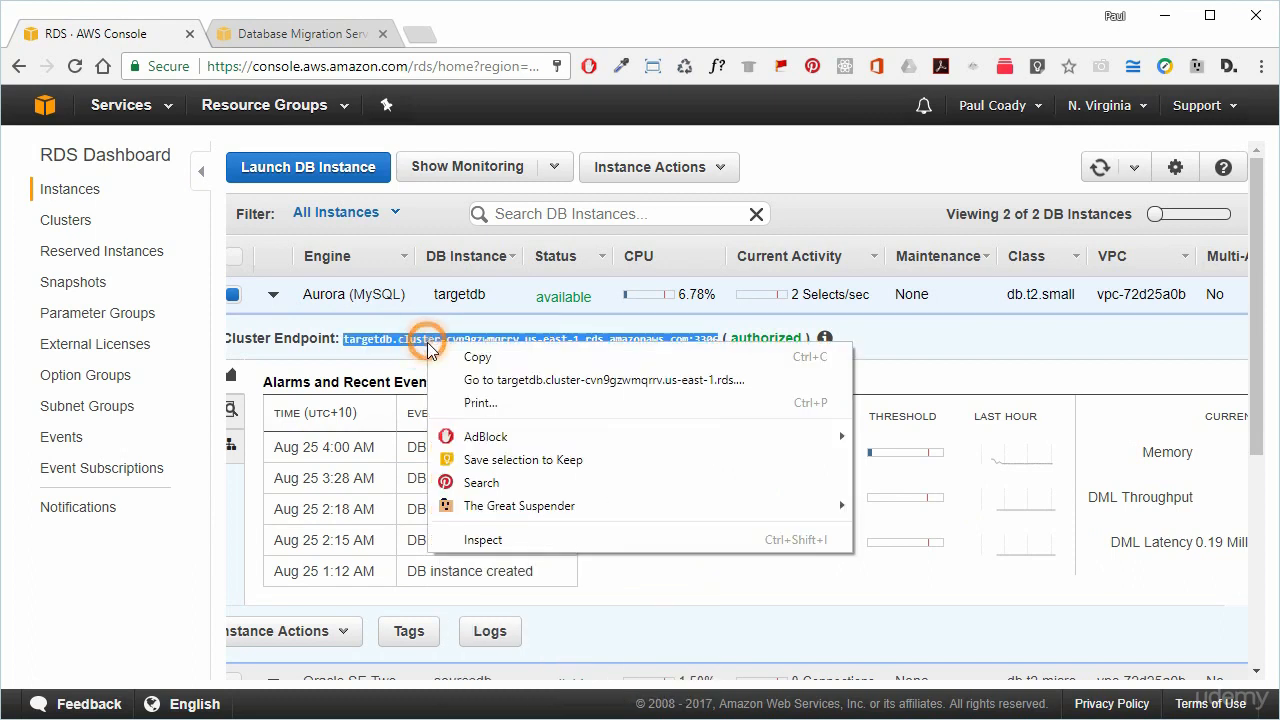
{"action": "left_click", "coordinate": [482, 357]}
{"action": "left_click", "coordinate": [280, 34]}
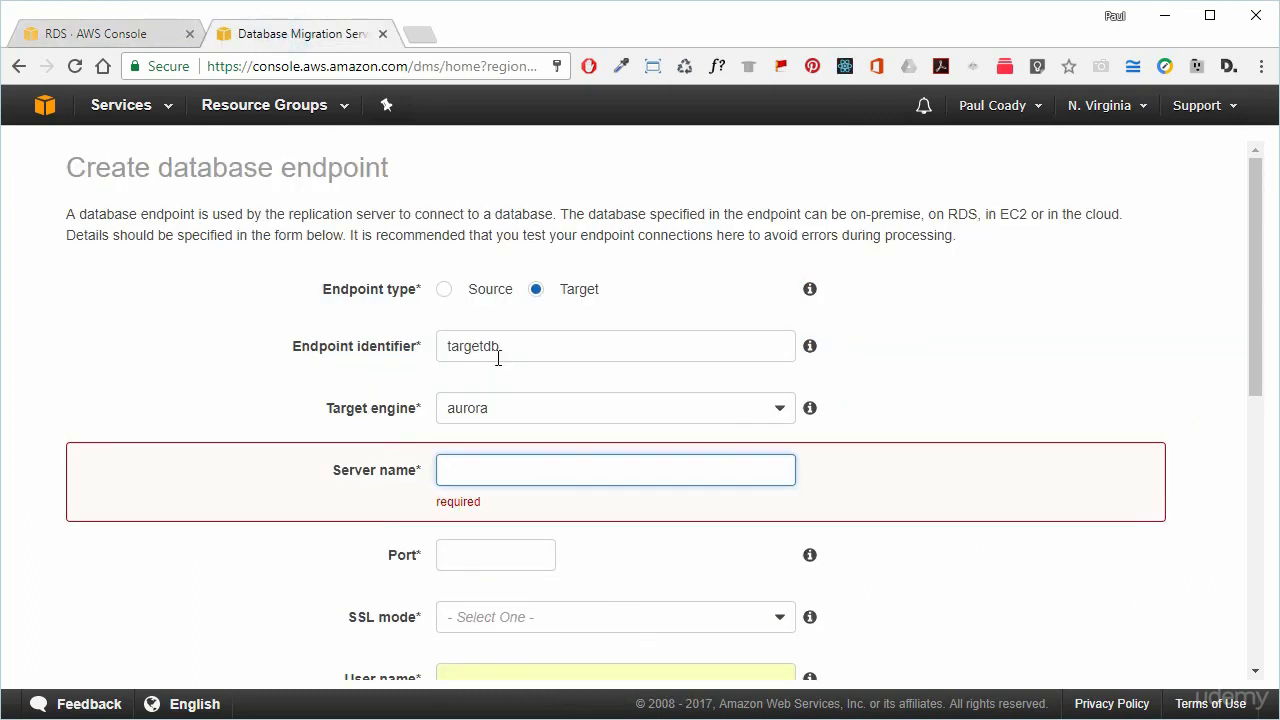
{"action": "left_click", "coordinate": [480, 464]}
{"action": "key", "text": "ctrl+v"}
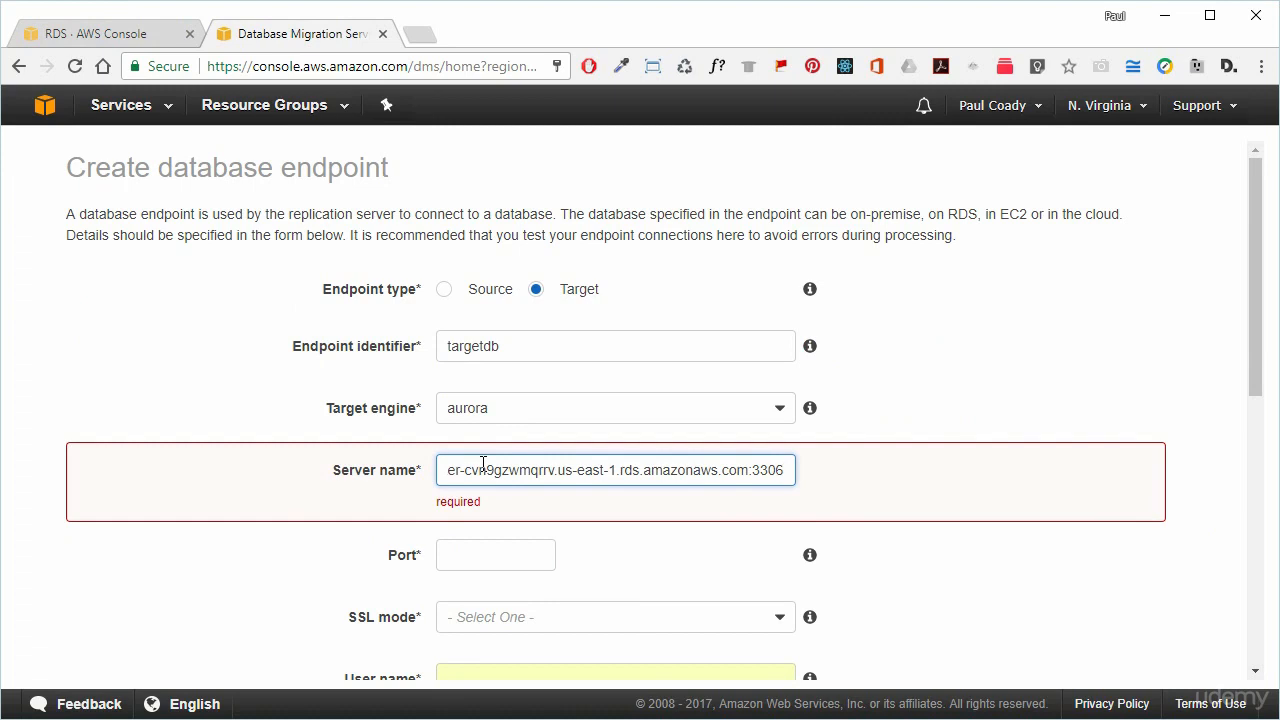
{"action": "double_click", "coordinate": [767, 468]}
{"action": "key", "text": "BackSpace"}
{"action": "key", "text": "BackSpace"}
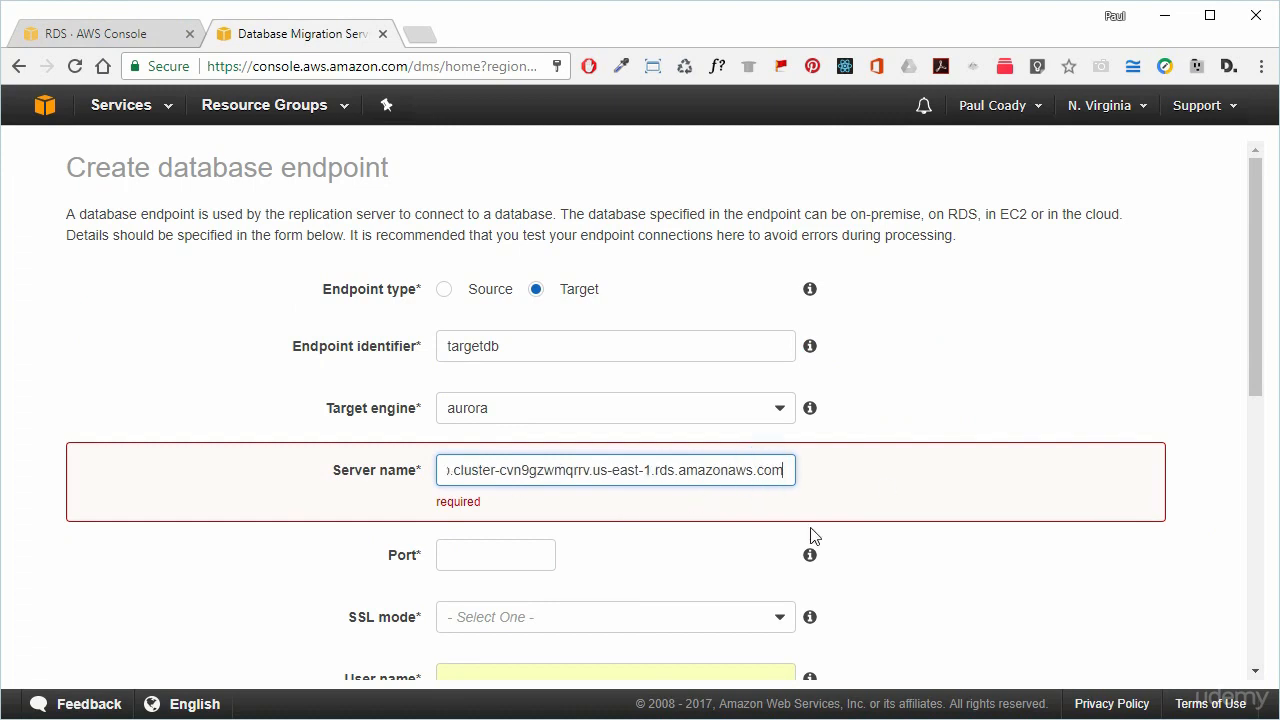
Enter the target port number and set SSL mode to none.
{"action": "left_click", "coordinate": [466, 552]}
{"action": "type", "text": "3306"}
{"action": "key", "text": "BackSpace"}
{"action": "type", "text": "5"}
{"action": "left_click", "coordinate": [572, 595]}
{"action": "left_click", "coordinate": [537, 616]}
Enter the targetdb password, run a successful connection test, and save the endpoint.
{"action": "left_click", "coordinate": [1020, 545]}
{"action": "scroll", "coordinate": [1020, 543], "scroll_direction": "down", "scroll_amount": 2}
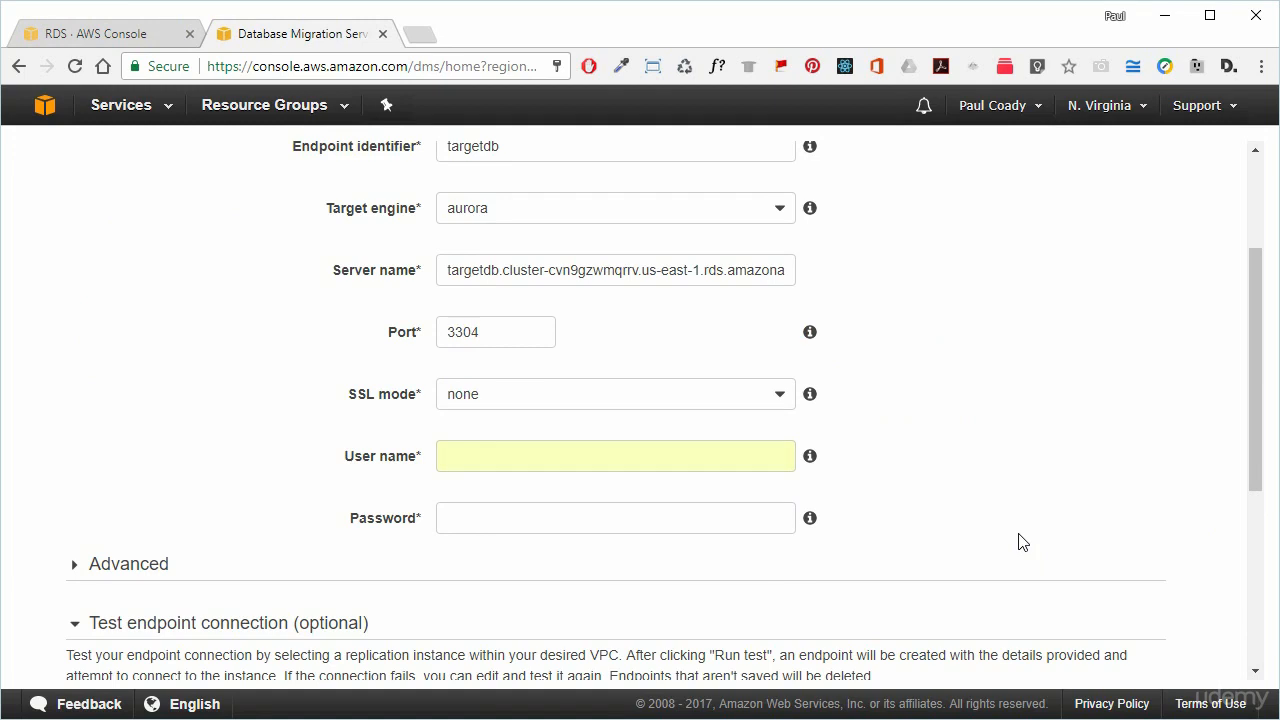
{"action": "left_click", "coordinate": [408, 522]}
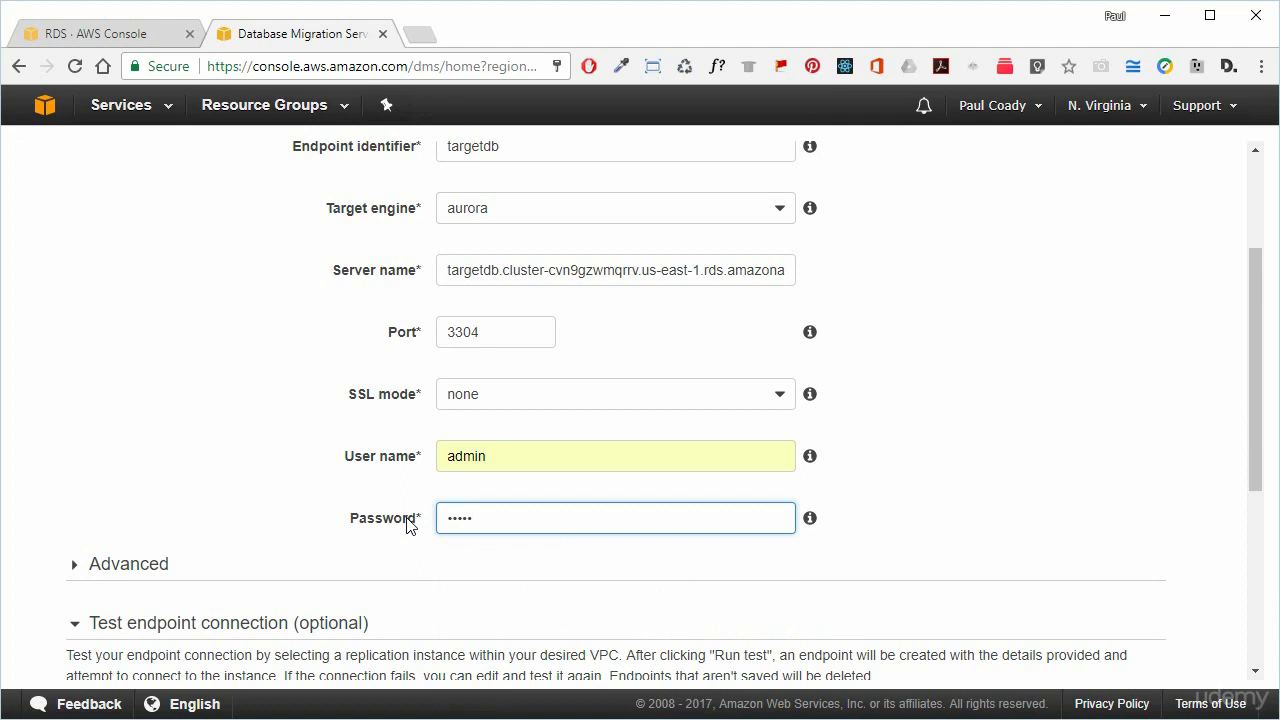
{"action": "left_click", "coordinate": [940, 451]}
{"action": "scroll", "coordinate": [1075, 335], "scroll_direction": "down", "scroll_amount": 3}
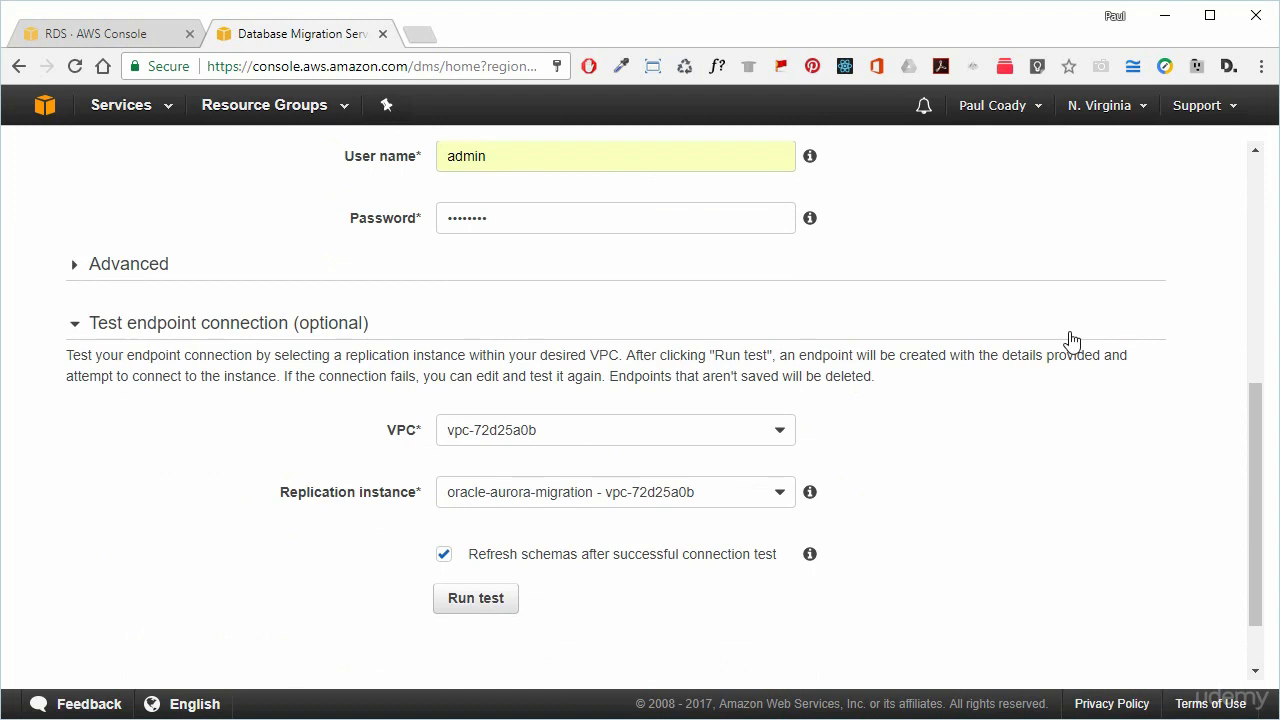
{"action": "left_click", "coordinate": [489, 601]}
{"action": "scroll", "coordinate": [820, 605], "scroll_direction": "down", "scroll_amount": 1}
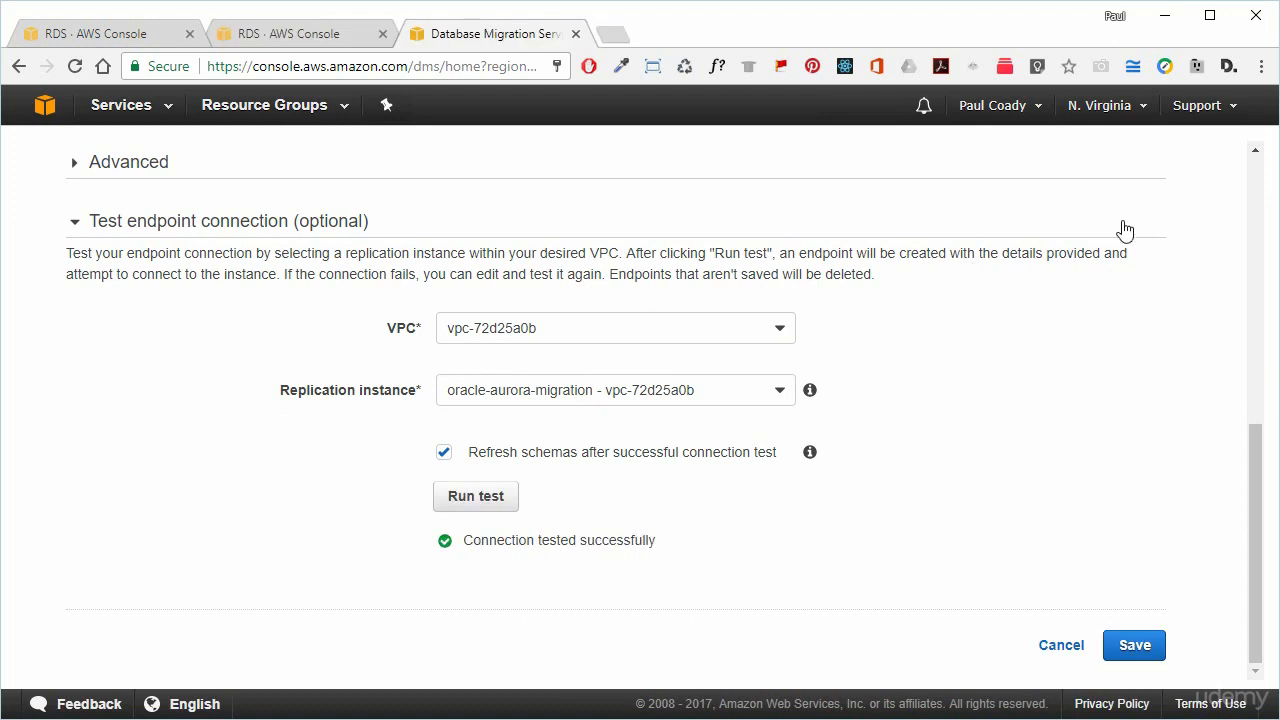
{"action": "left_click", "coordinate": [1135, 646]}
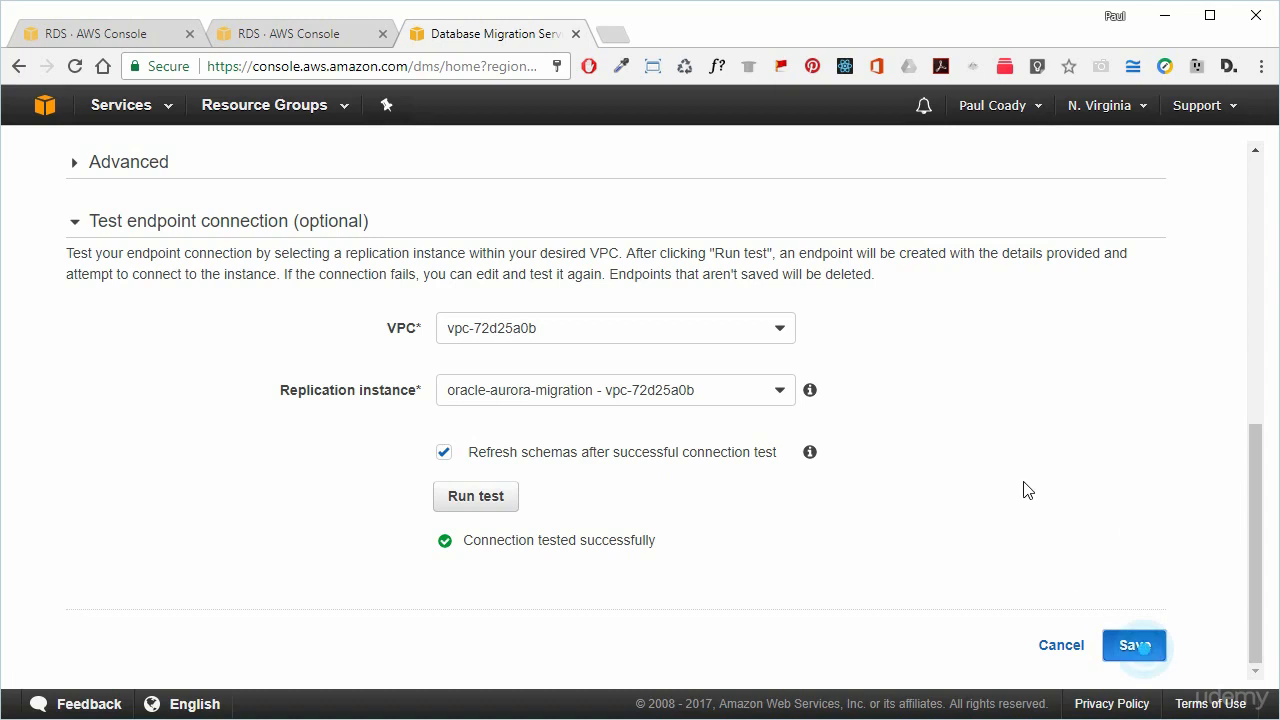
Decline the browser password prompt and begin an SQL Developer connection named oracle-aurora.
{"action": "left_click", "coordinate": [530, 199]}
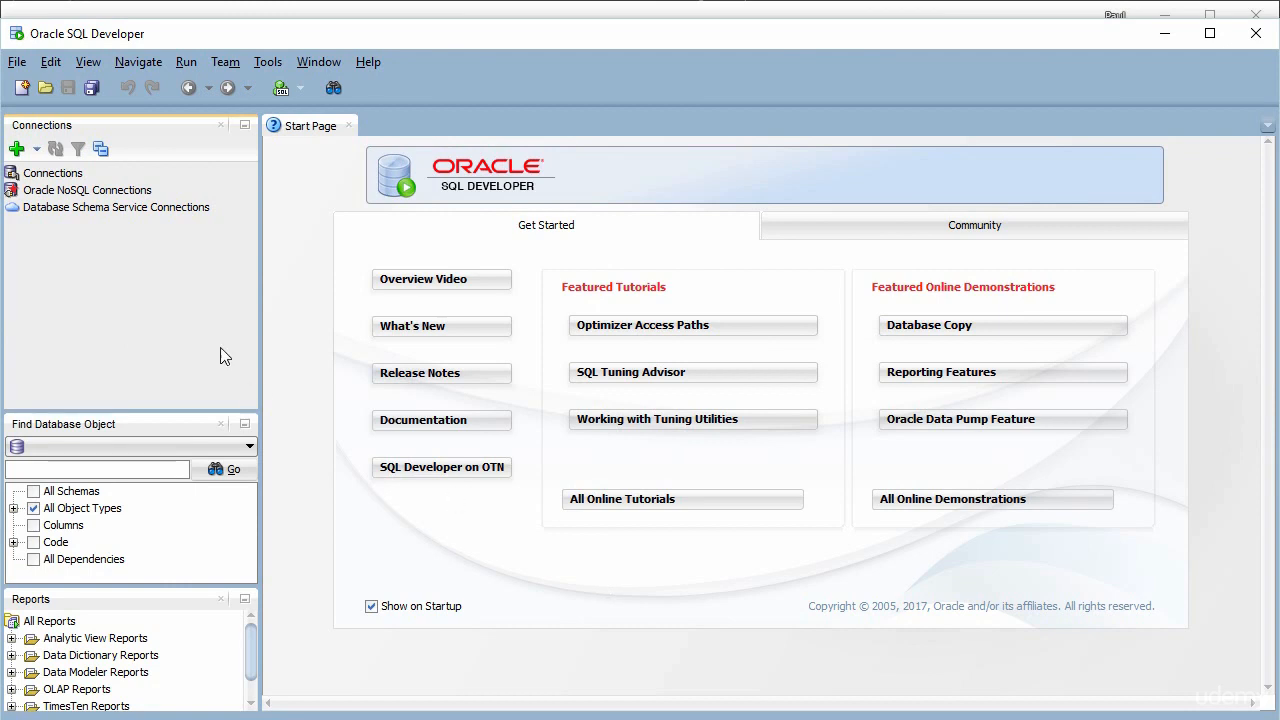
{"action": "left_click", "coordinate": [18, 150]}
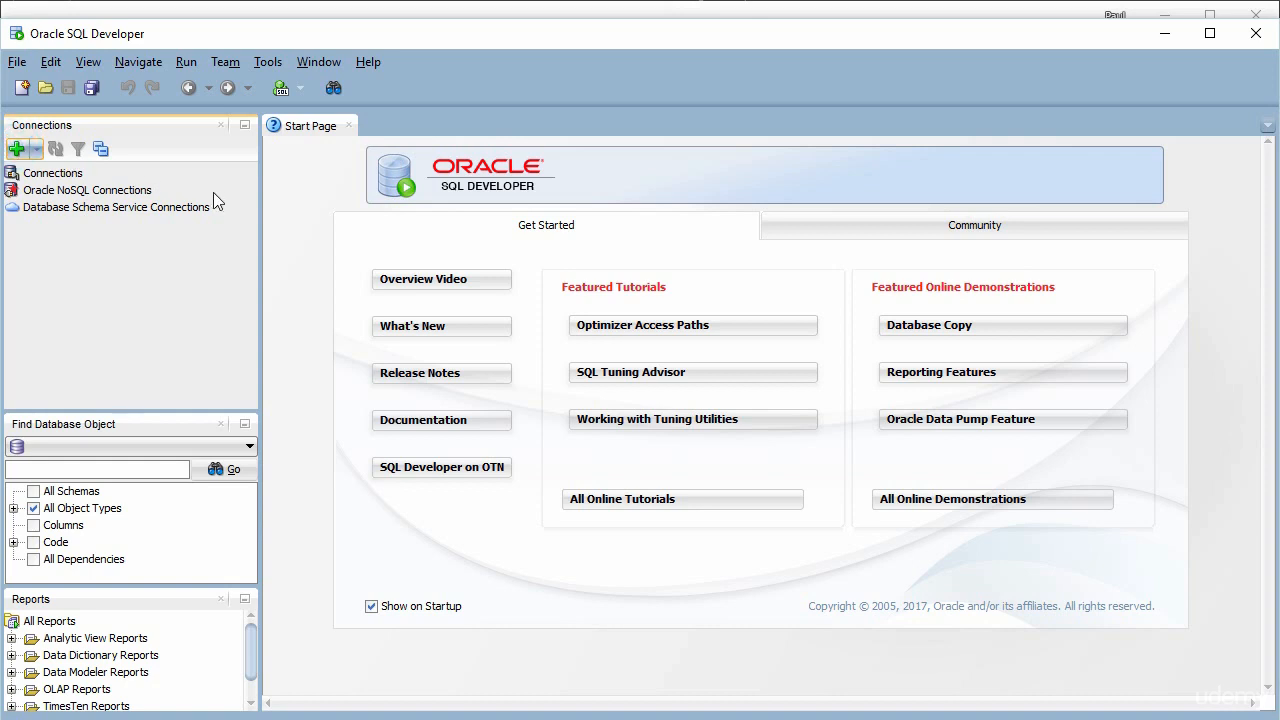
{"action": "left_click", "coordinate": [649, 223]}
{"action": "type", "text": "oracl"}
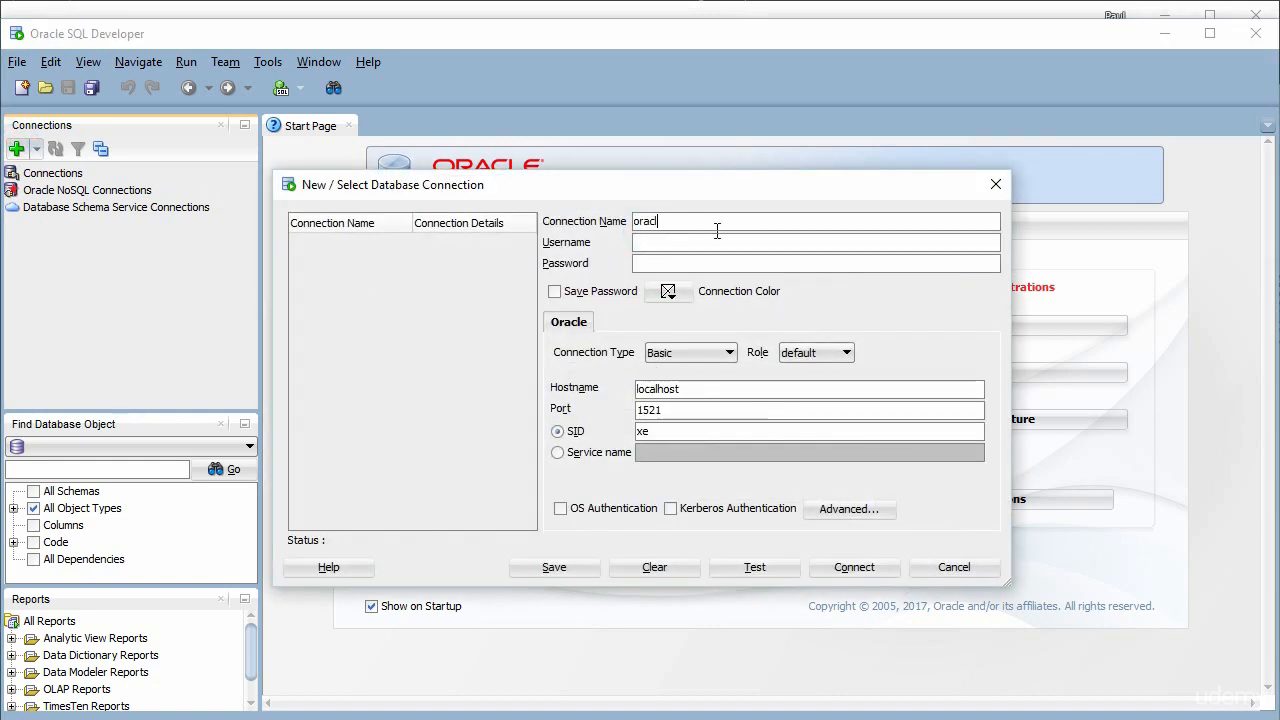
{"action": "type", "text": "e-aurora"}
Enter the admin username and password, clear the default localhost hostname, and return to Chrome.
{"action": "left_click", "coordinate": [658, 248]}
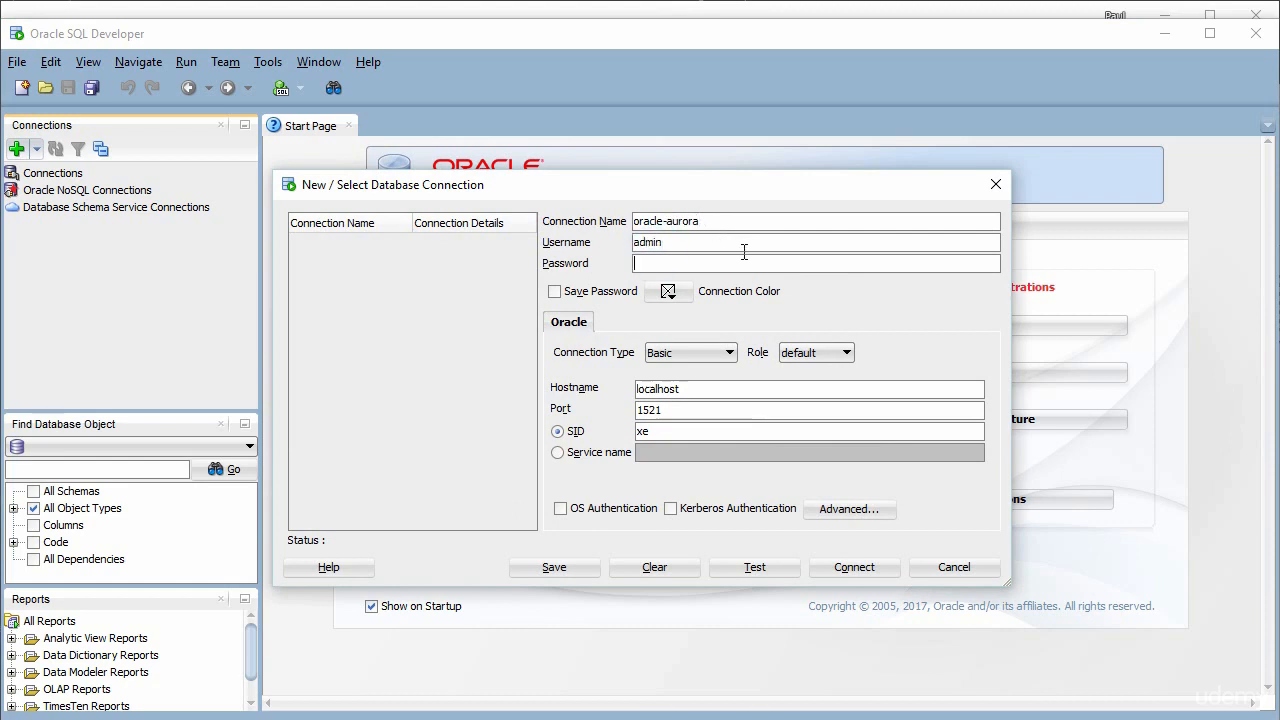
{"action": "type", "text": "•••••"}
{"action": "double_click", "coordinate": [698, 389]}
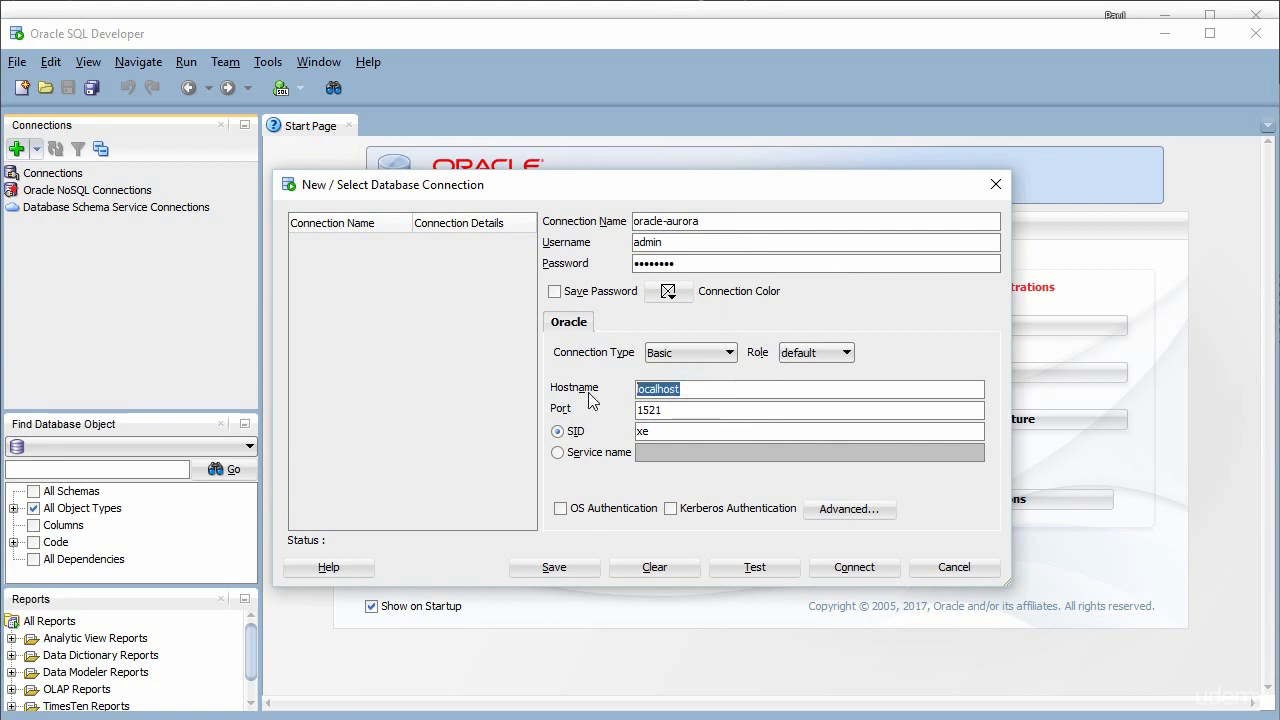
{"action": "key", "text": "BackSpace"}
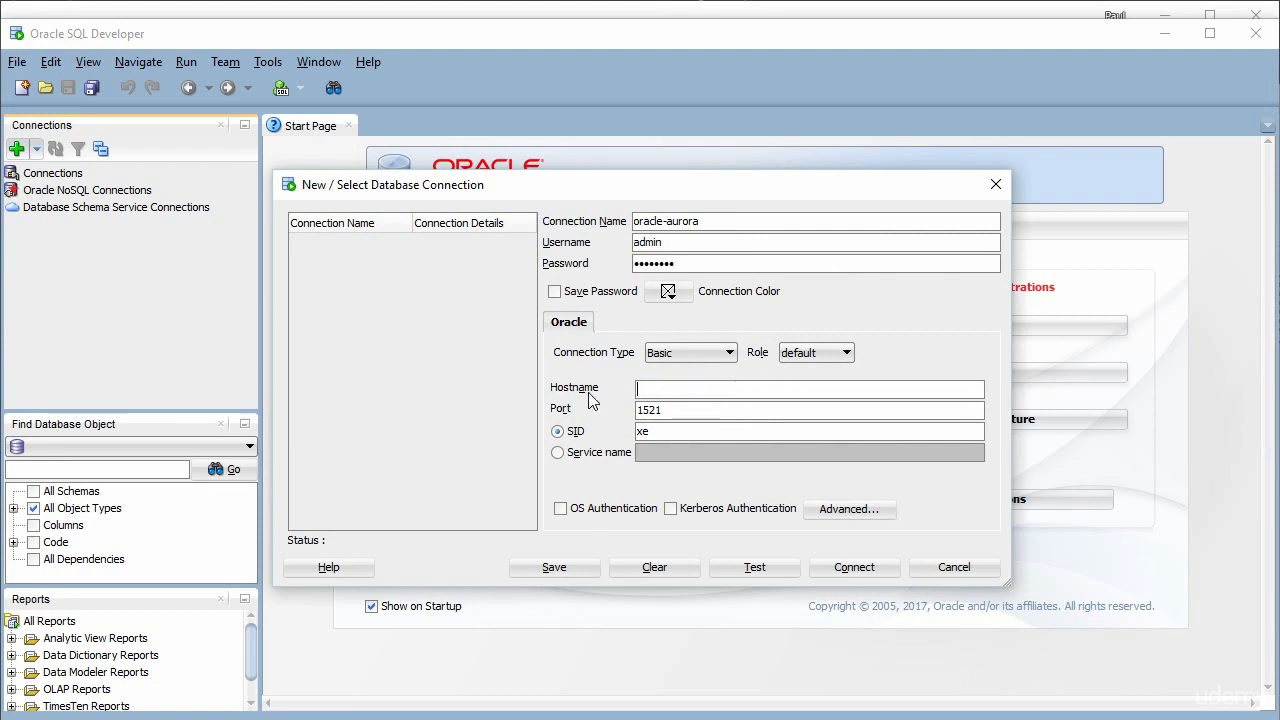
{"action": "left_click", "coordinate": [125, 12]}
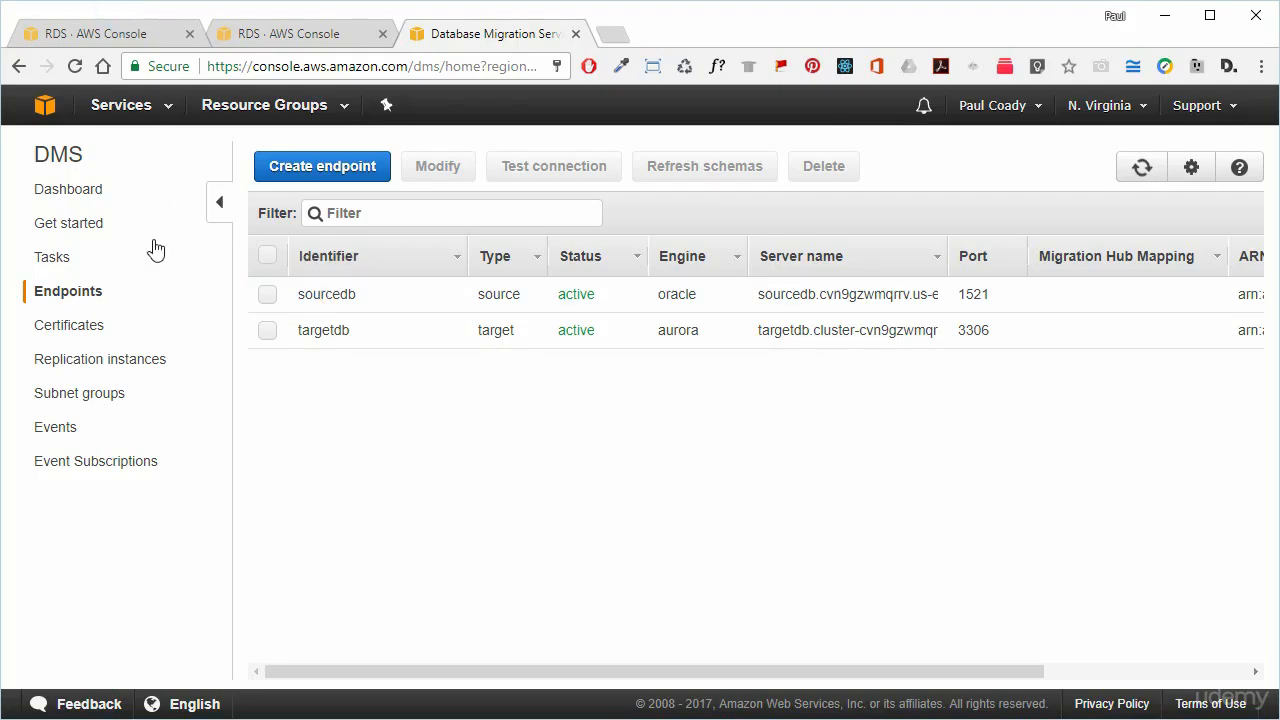
In the RDS instances list, collapse targetdb, expand sourcedb, and copy its endpoint address.
{"action": "left_click", "coordinate": [102, 36]}
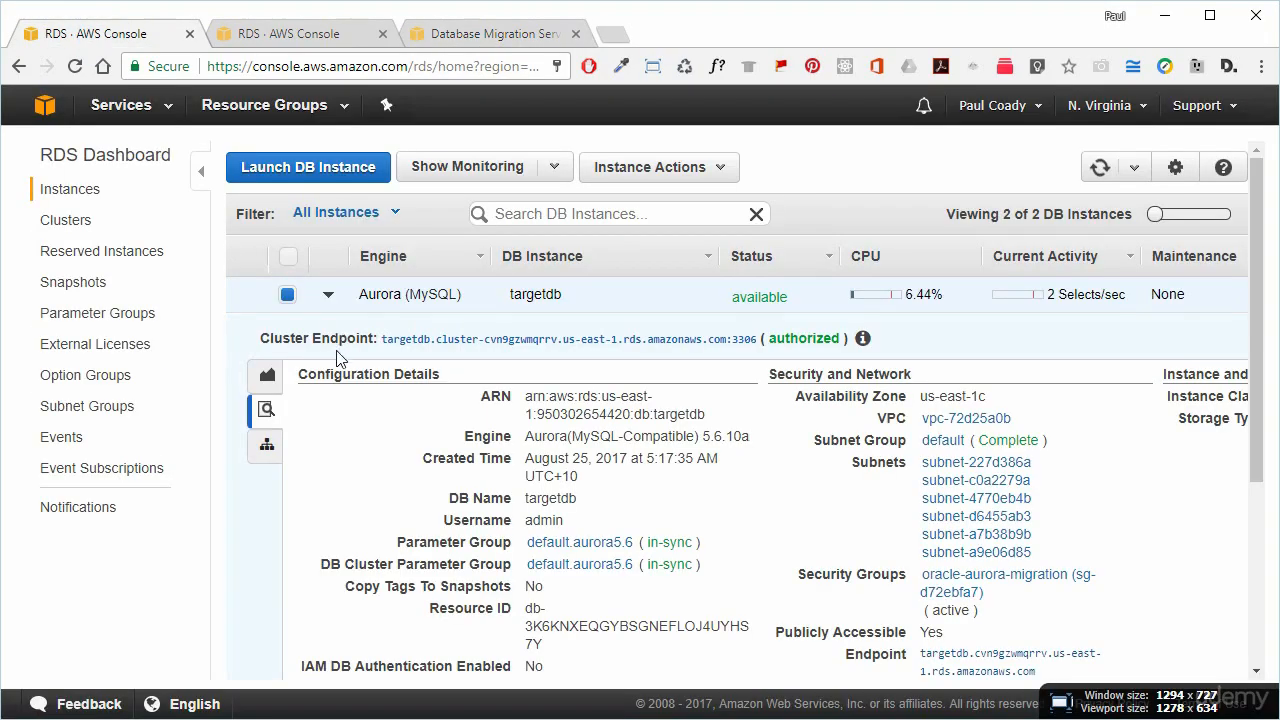
{"action": "left_click", "coordinate": [327, 294]}
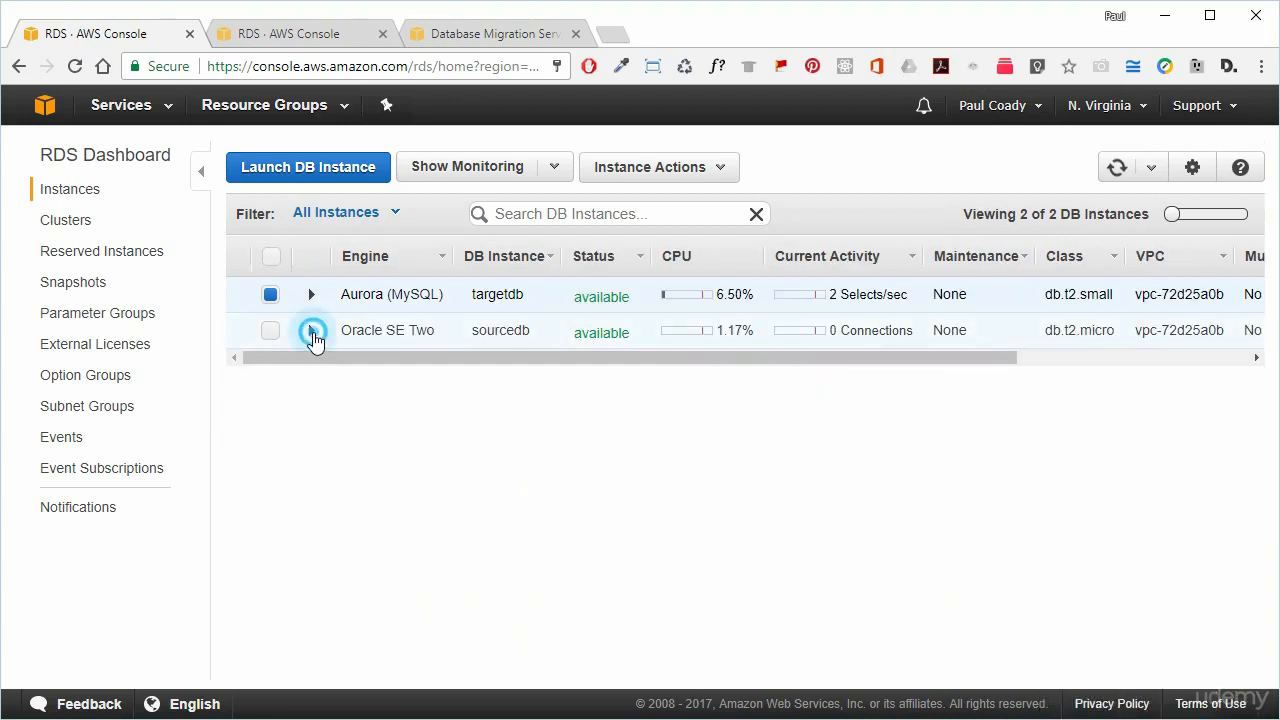
{"action": "left_click", "coordinate": [312, 330]}
{"action": "scroll", "coordinate": [430, 370], "scroll_direction": "down", "scroll_amount": 2}
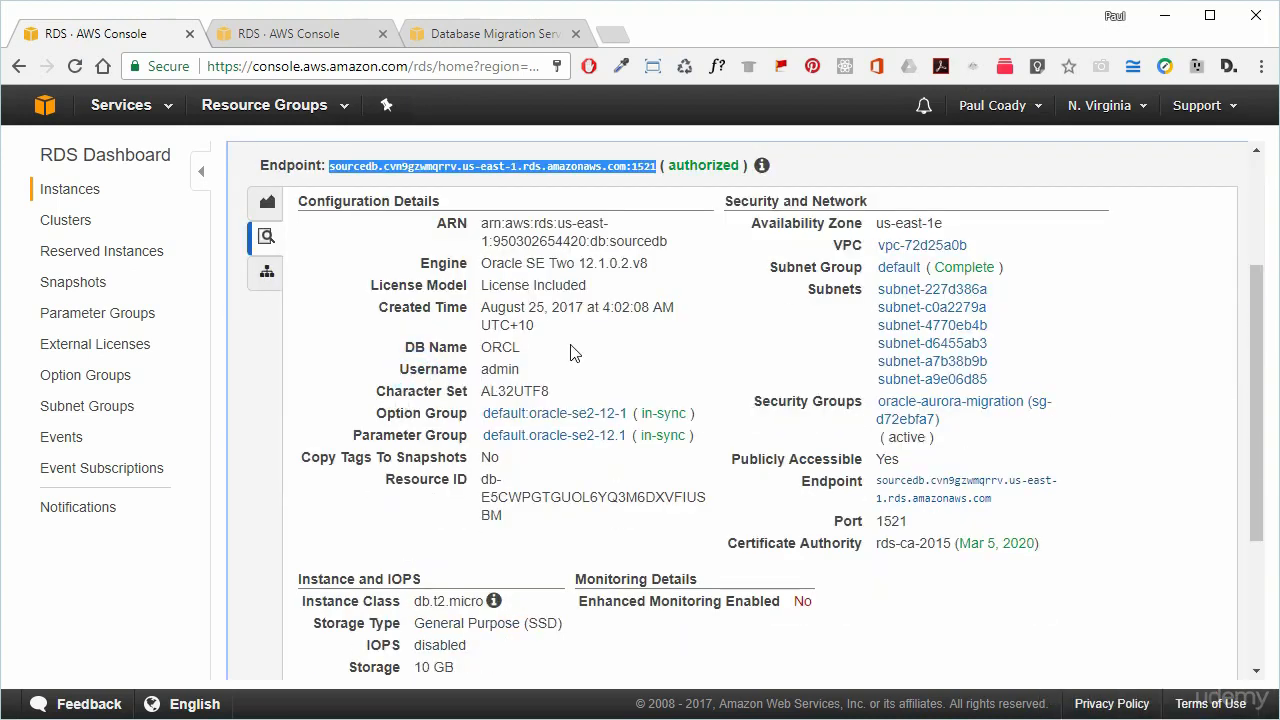
{"action": "scroll", "coordinate": [570, 350], "scroll_direction": "up", "scroll_amount": 2}
{"action": "right_click", "coordinate": [440, 374]}
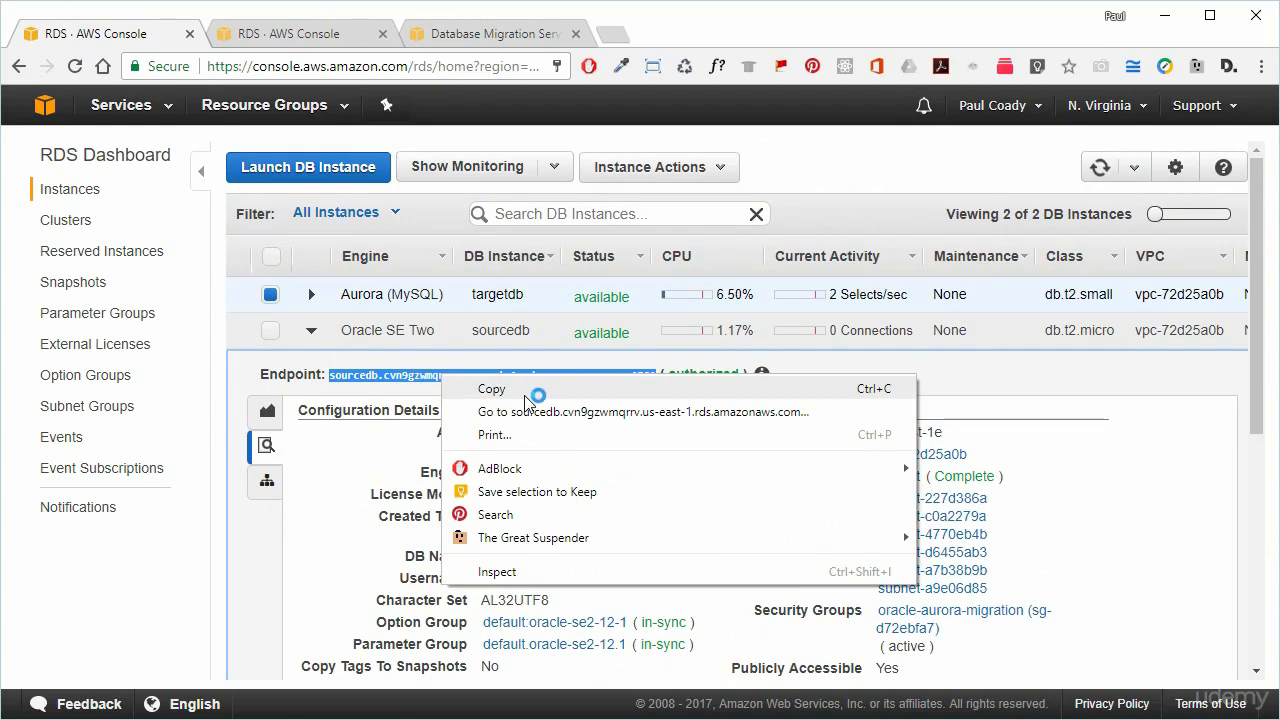
{"action": "left_click", "coordinate": [527, 389]}
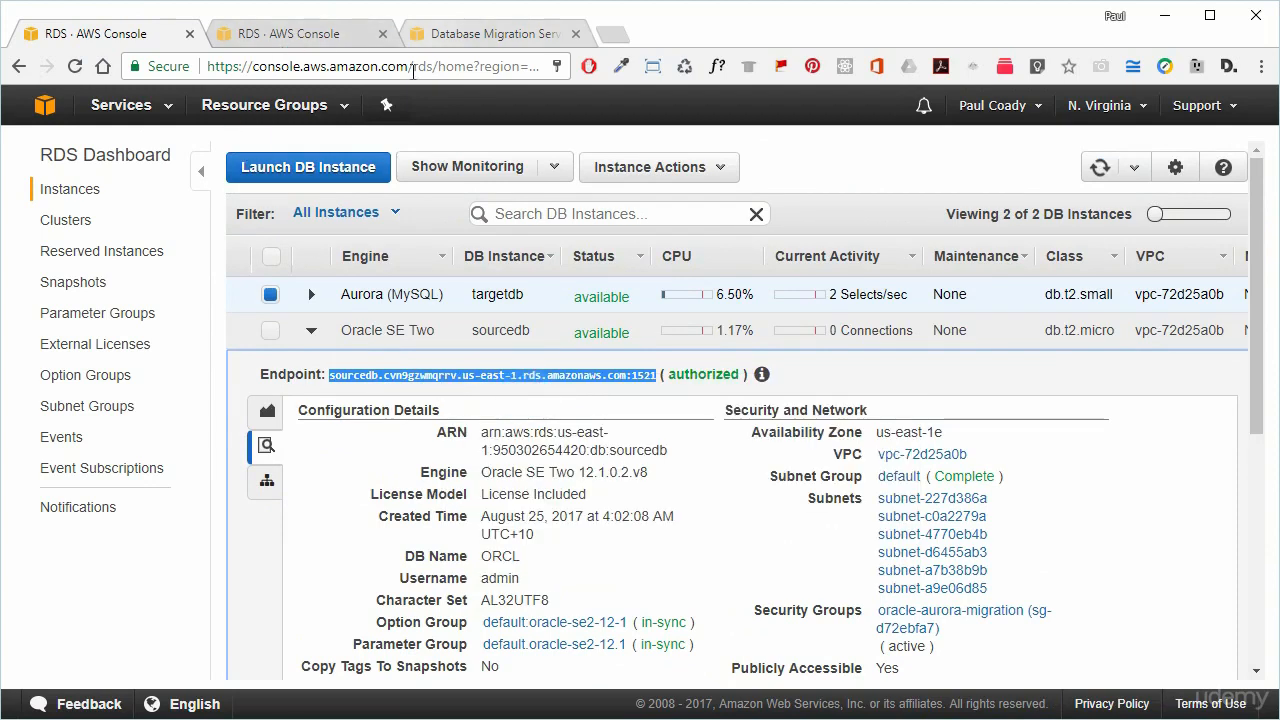
Point oracle-aurora at the sourcedb endpoint without :1521 and SID orcl, test it, and connect.
{"action": "key", "text": "alt+Tab"}
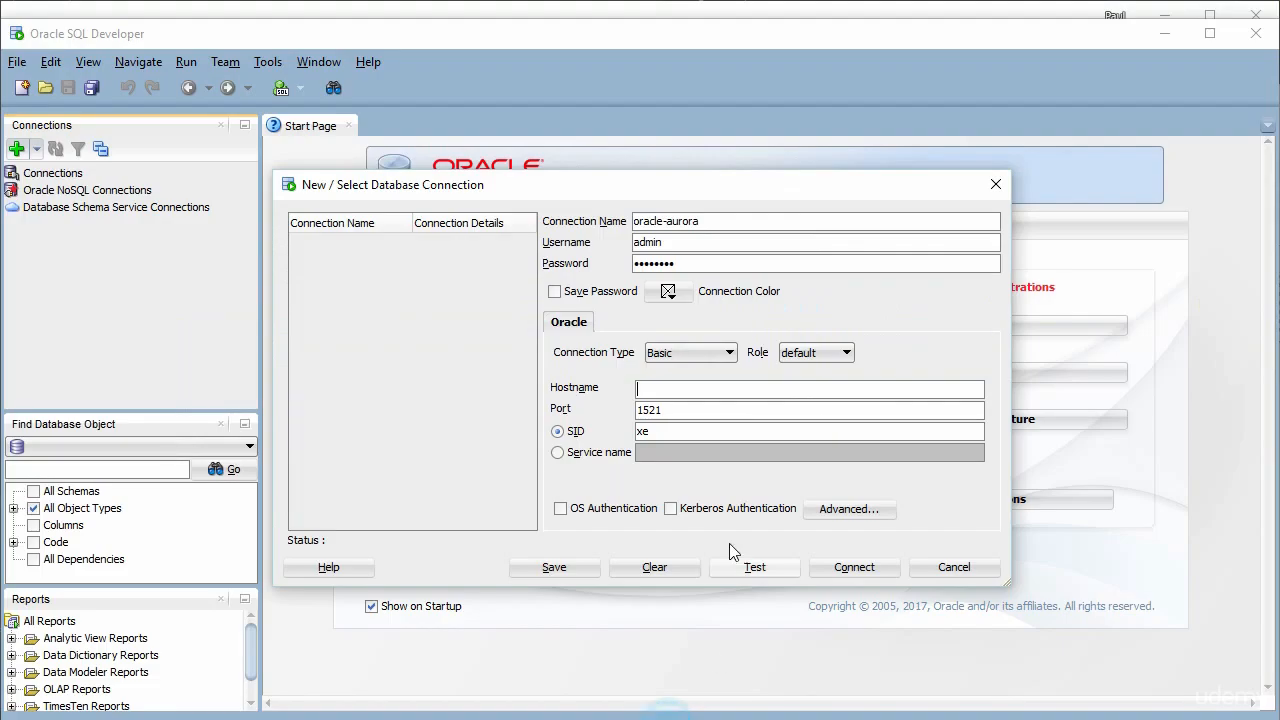
{"action": "left_click", "coordinate": [670, 392]}
{"action": "key", "text": "ctrl+v"}
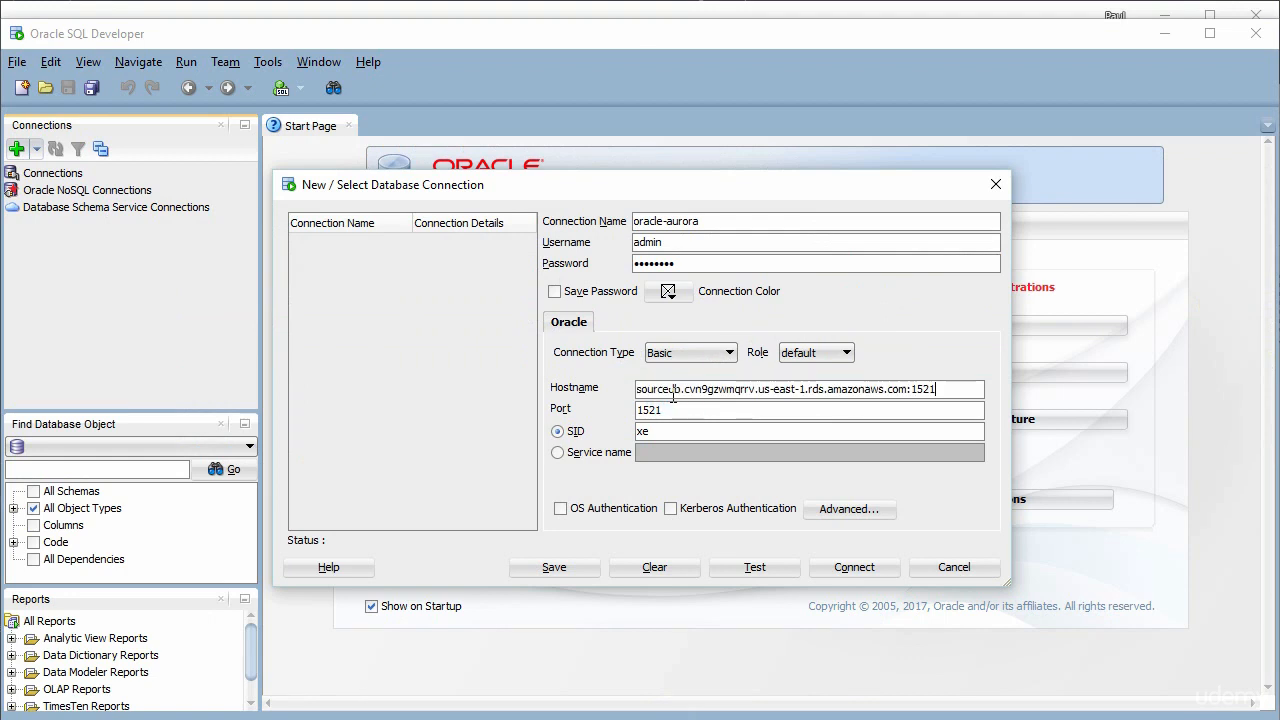
{"action": "key", "text": "BackSpace"}
{"action": "key", "text": "BackSpace"}
{"action": "key", "text": "BackSpace"}
{"action": "key", "text": "BackSpace"}
{"action": "key", "text": "BackSpace"}
{"action": "double_click", "coordinate": [642, 431]}
{"action": "type", "text": "orcl"}
{"action": "left_click", "coordinate": [750, 567]}
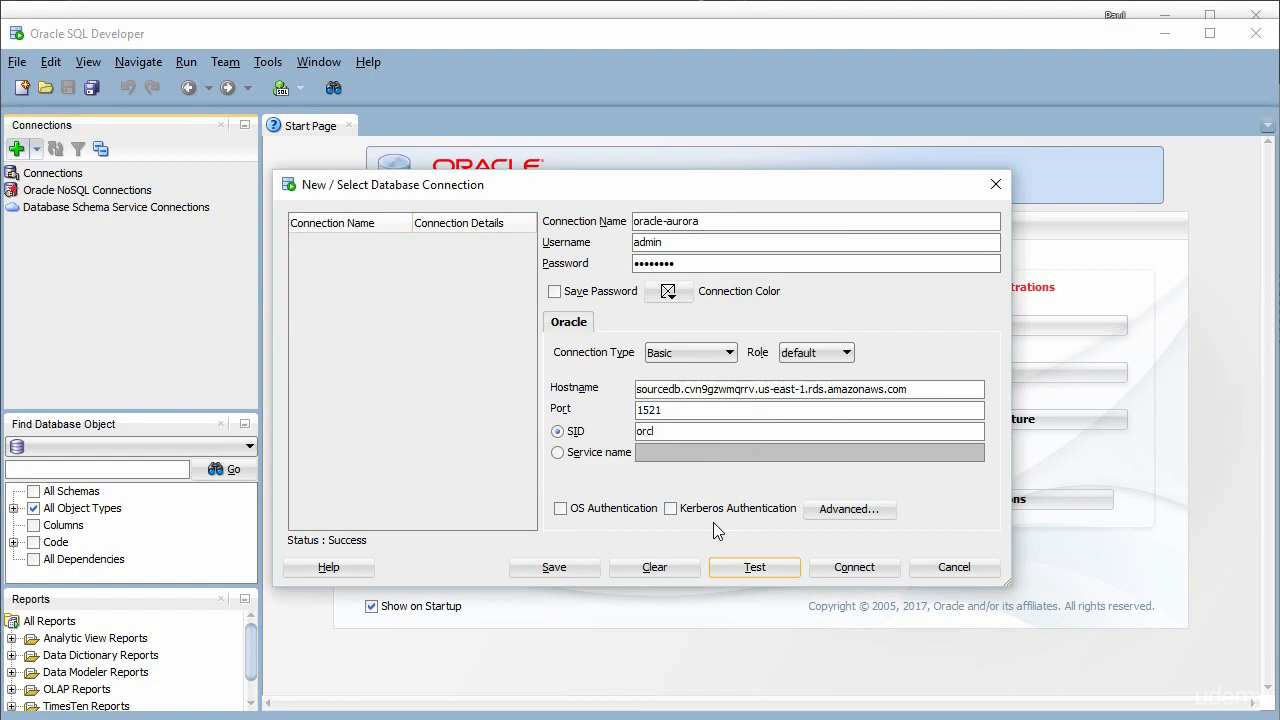
{"action": "left_click", "coordinate": [855, 567]}
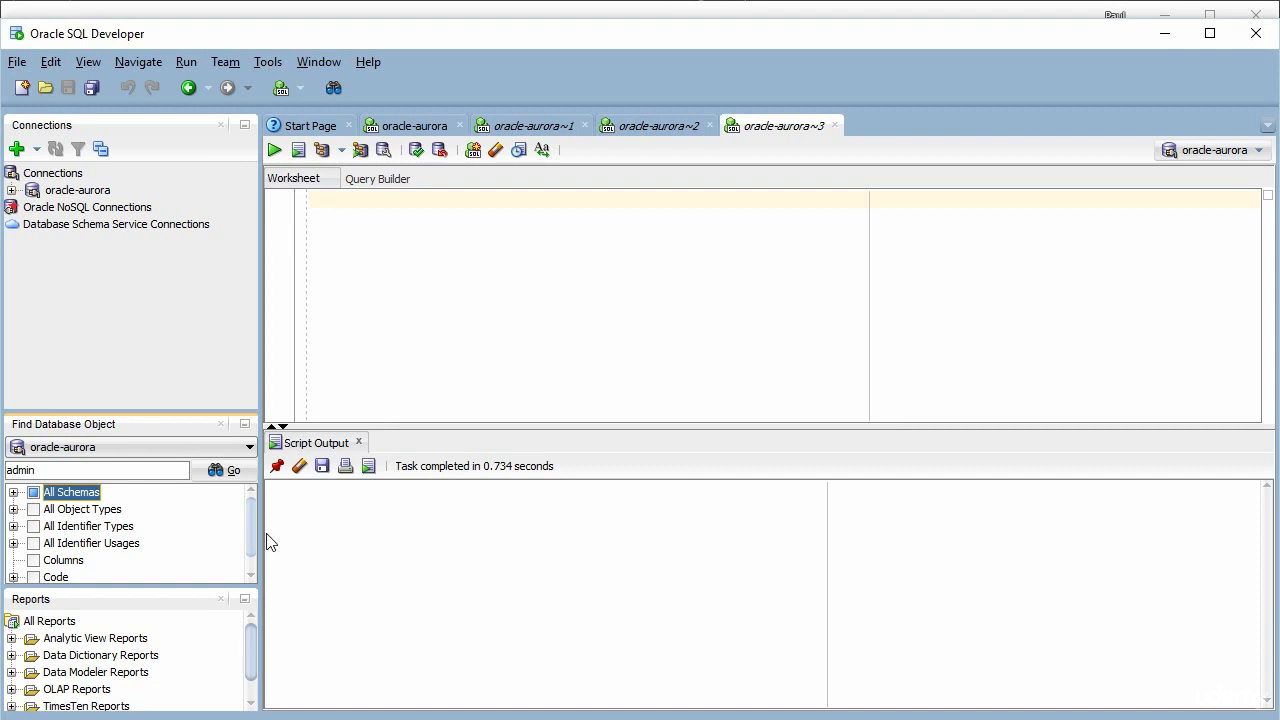
Search objects in the oracle-aurora connection and expand All Schemas to show ADMIN.
{"action": "left_click", "coordinate": [183, 446]}
{"action": "left_click", "coordinate": [136, 469]}
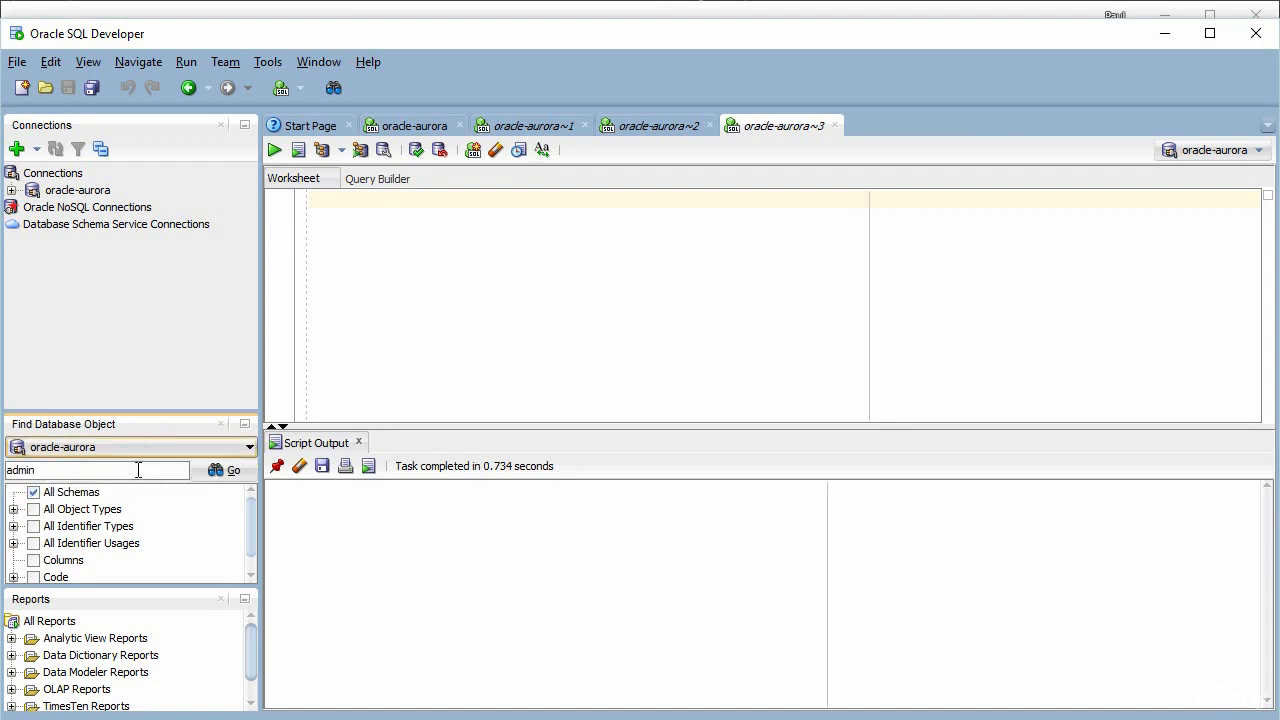
{"action": "left_click", "coordinate": [48, 493]}
{"action": "left_click", "coordinate": [34, 493]}
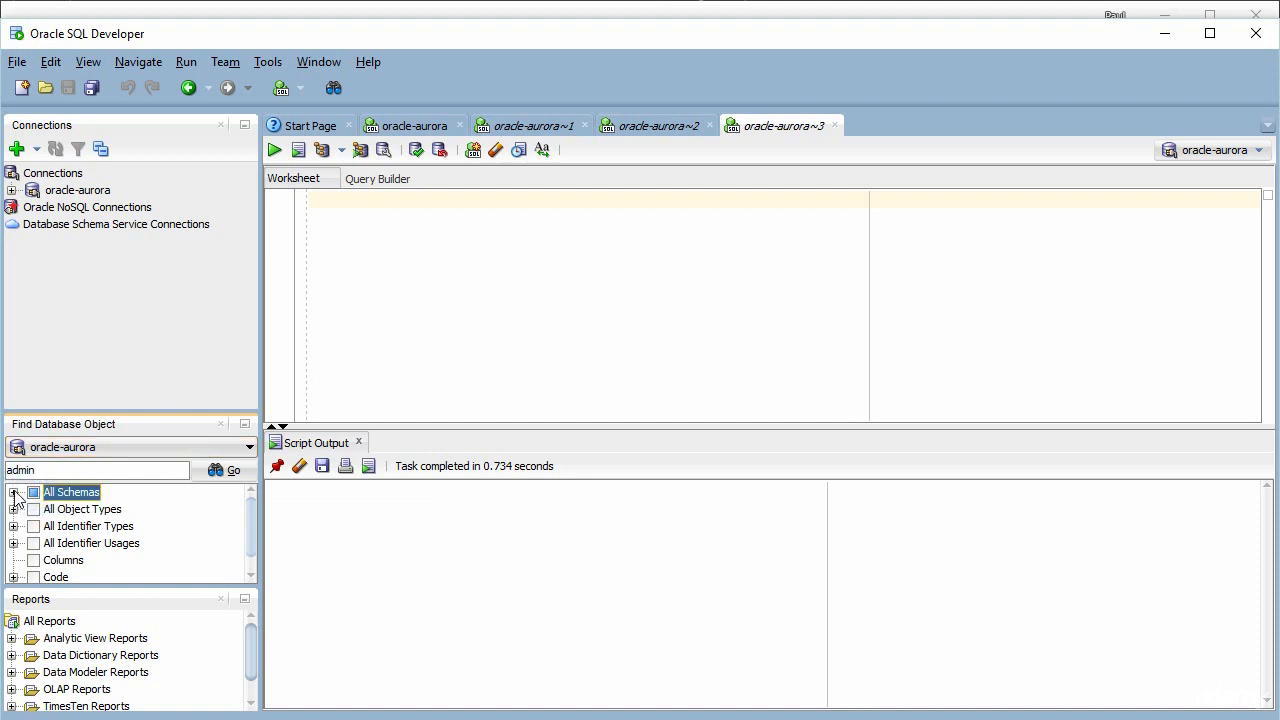
{"action": "left_click", "coordinate": [13, 492]}
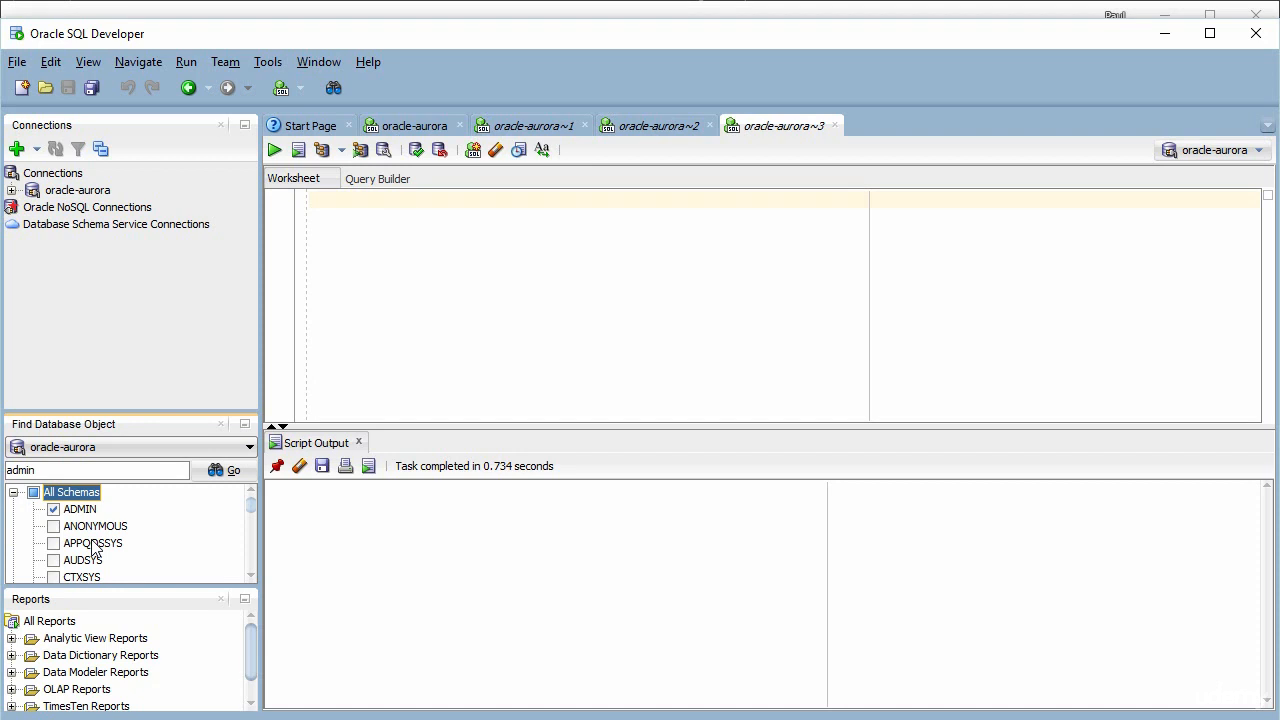
Paste the CREATE TABLE sample statement into the worksheet and run it.
{"action": "right_click", "coordinate": [355, 243]}
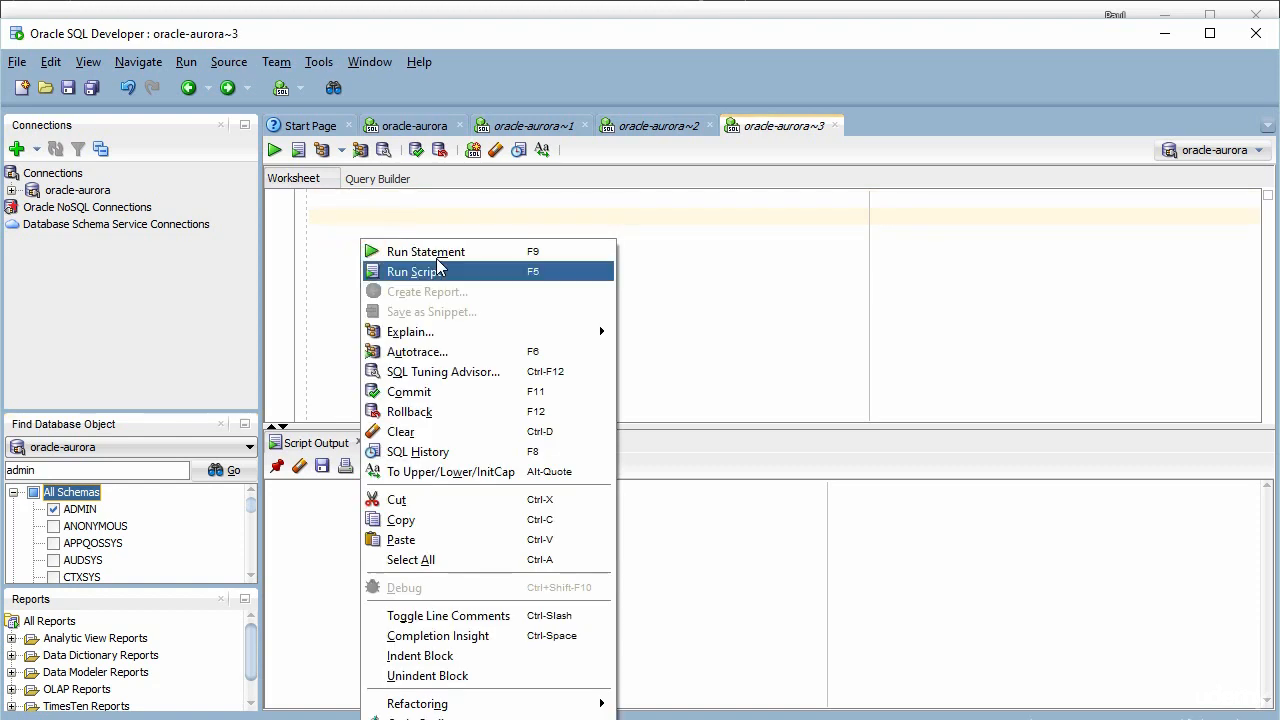
{"action": "left_click", "coordinate": [357, 203]}
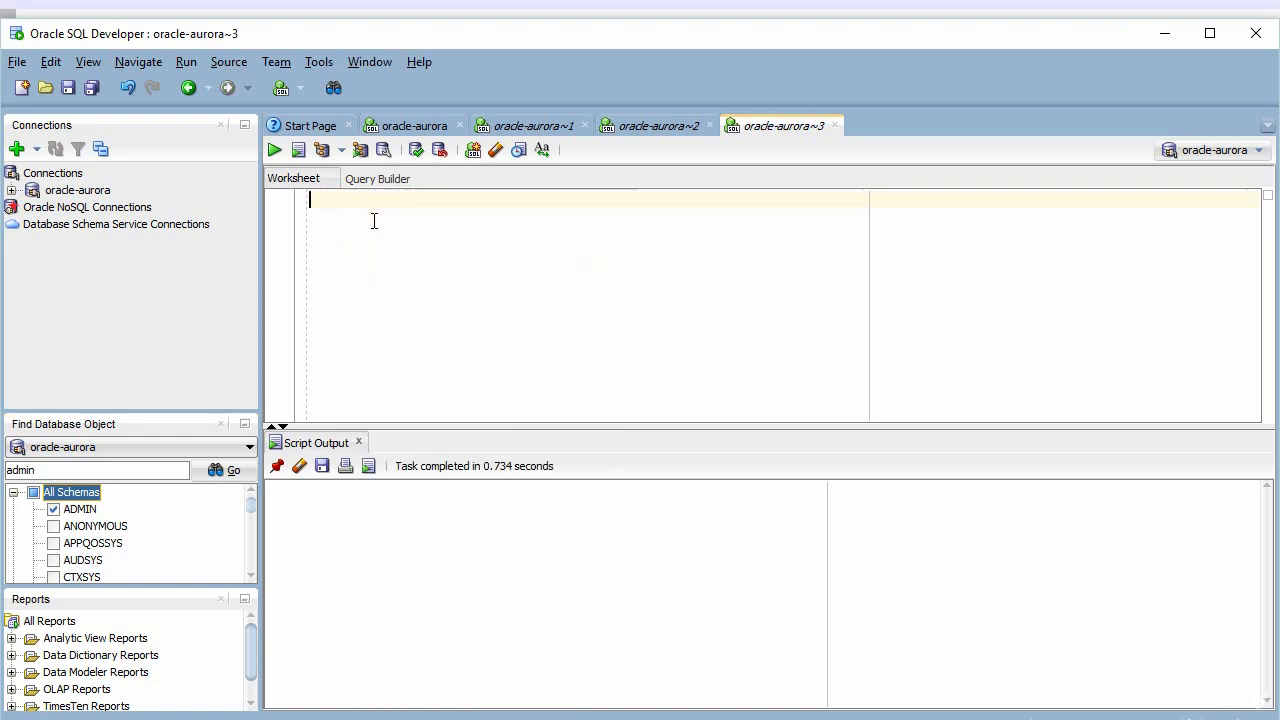
{"action": "key", "text": "ctrl+v"}
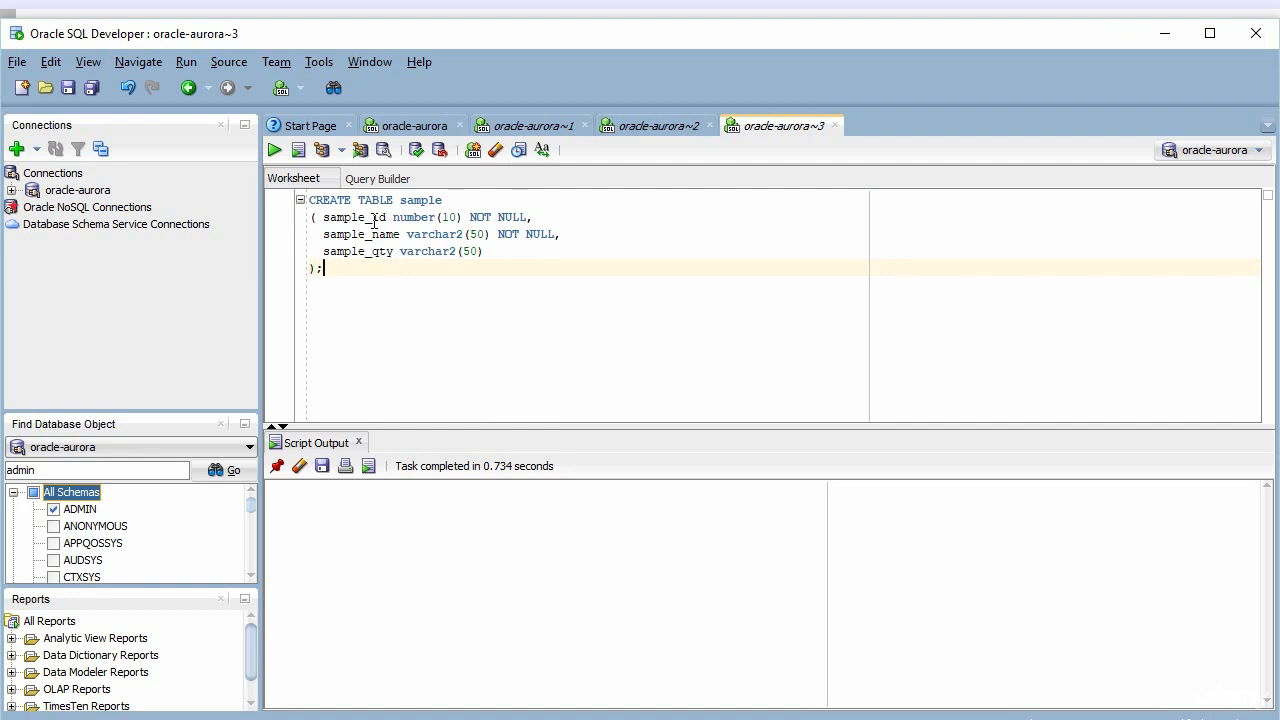
{"action": "left_click", "coordinate": [276, 150]}
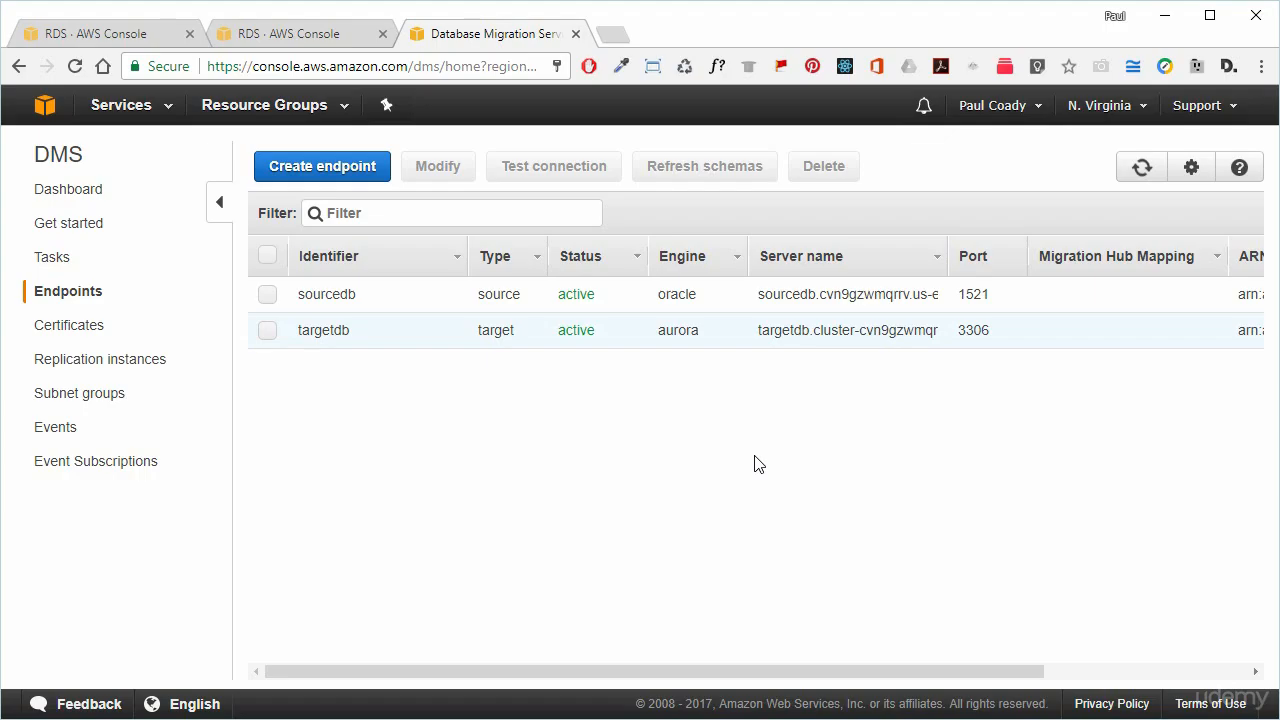
Create a new DMS task named oracle-aurora and scroll down to Table mappings.
{"action": "left_click", "coordinate": [50, 257]}
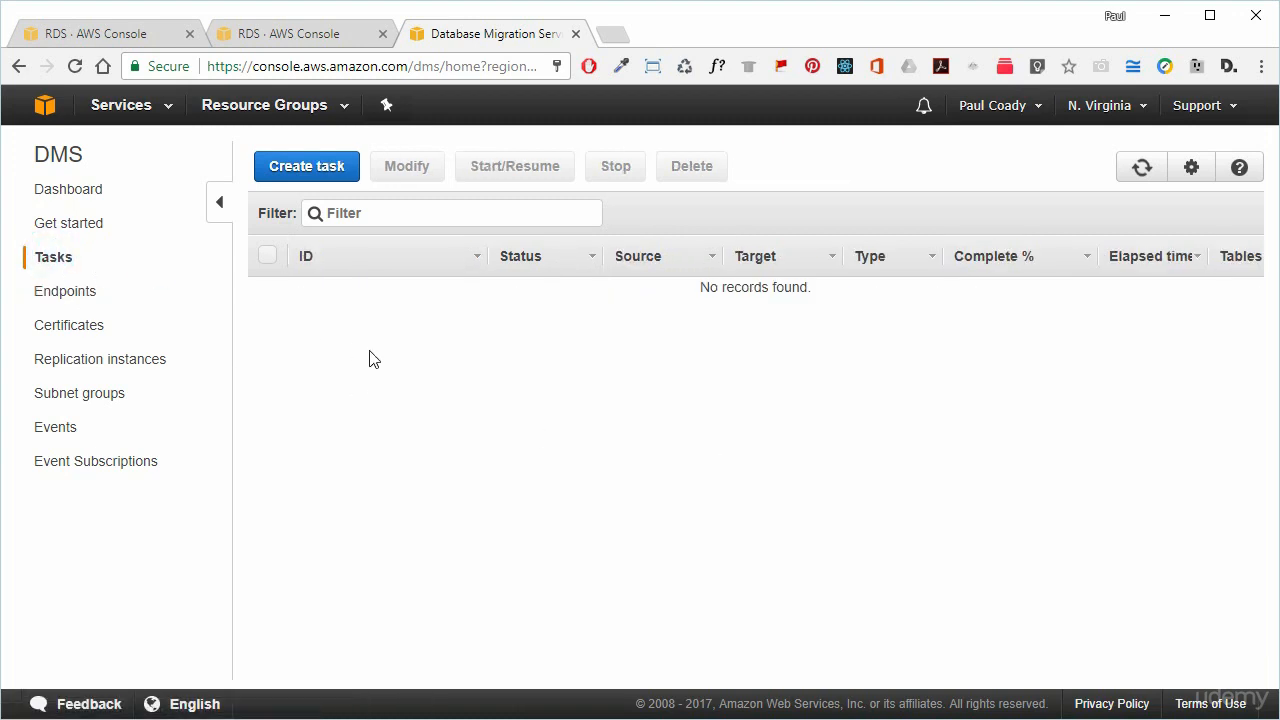
{"action": "left_click", "coordinate": [312, 168]}
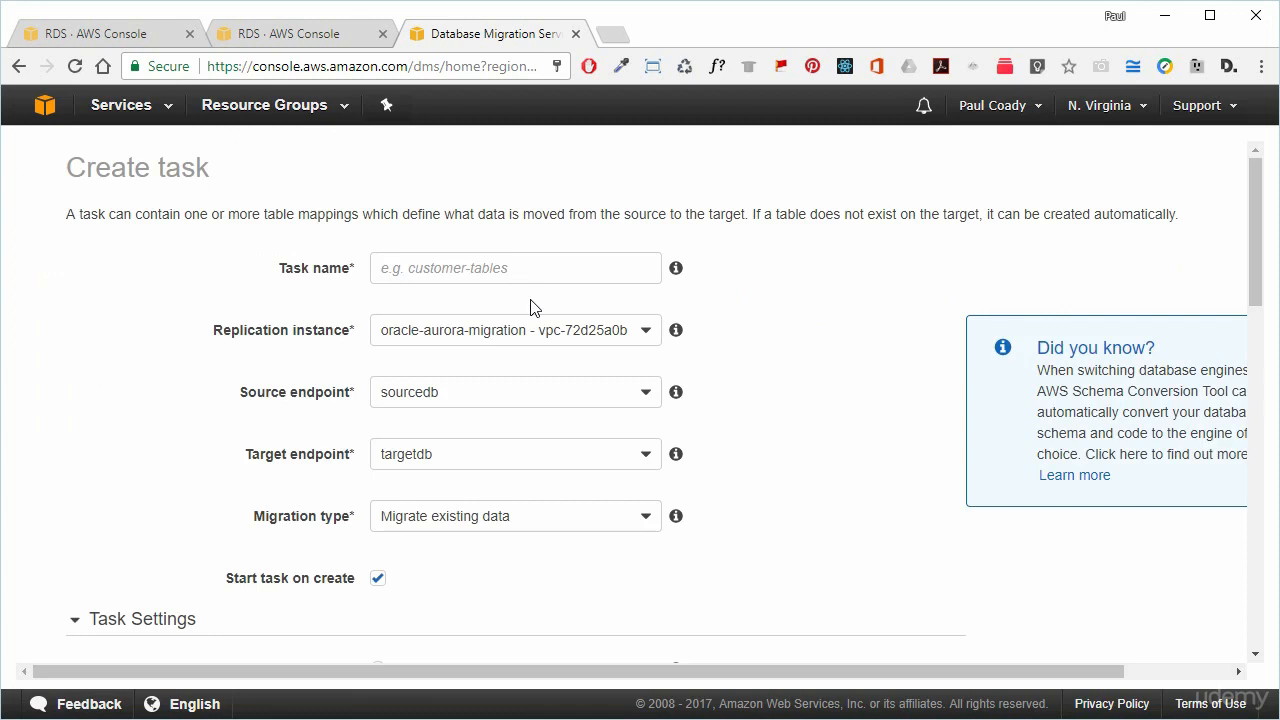
{"action": "left_click", "coordinate": [443, 270]}
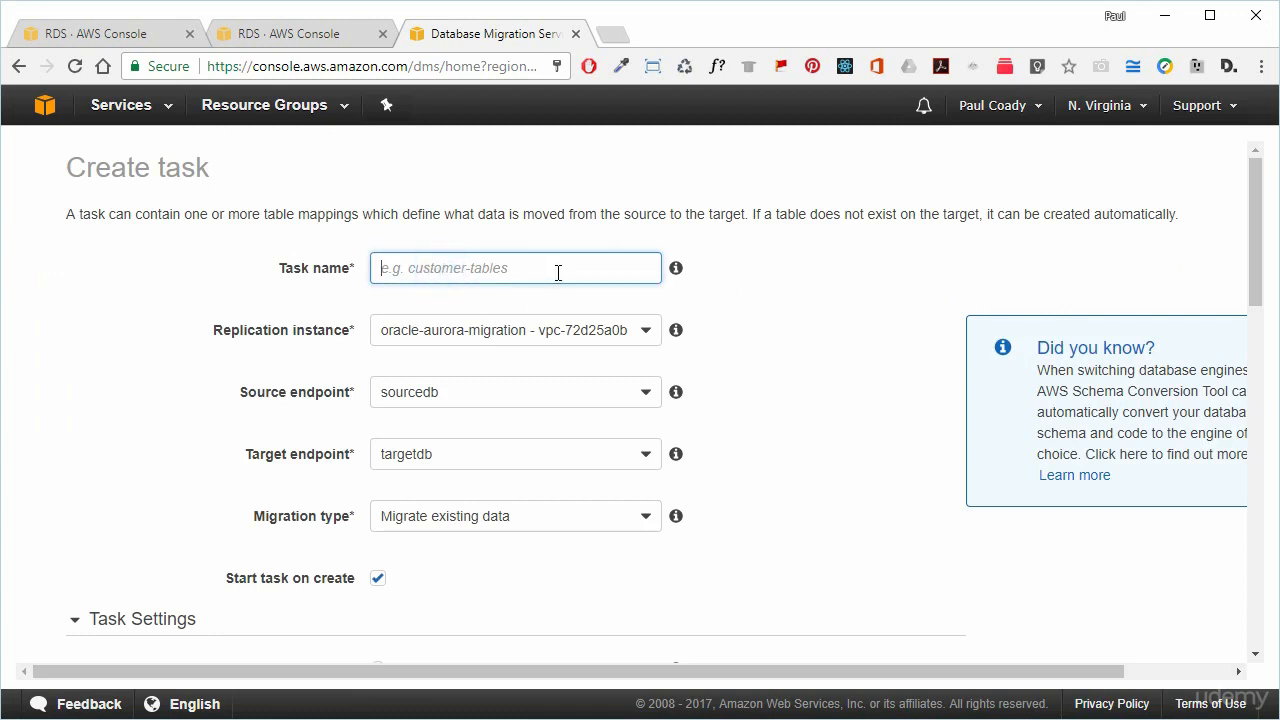
{"action": "type", "text": "oracle-aurora"}
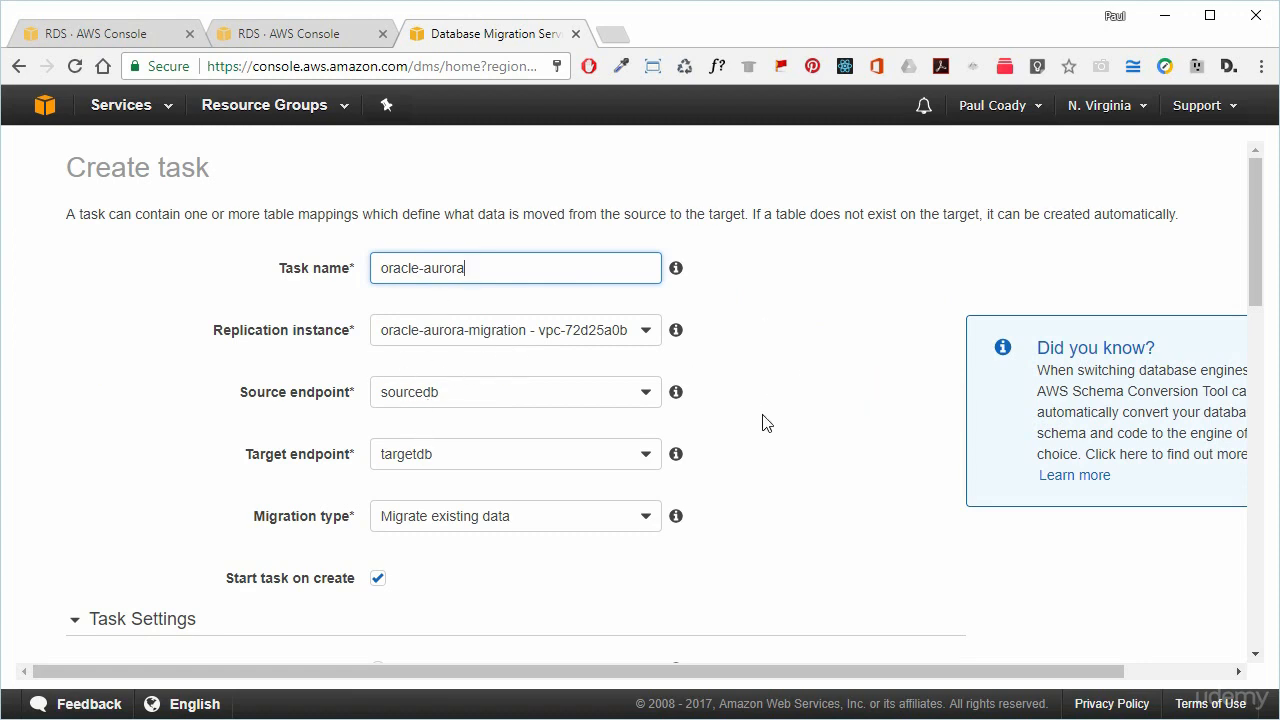
{"action": "scroll", "coordinate": [762, 422], "scroll_direction": "down", "scroll_amount": 1}
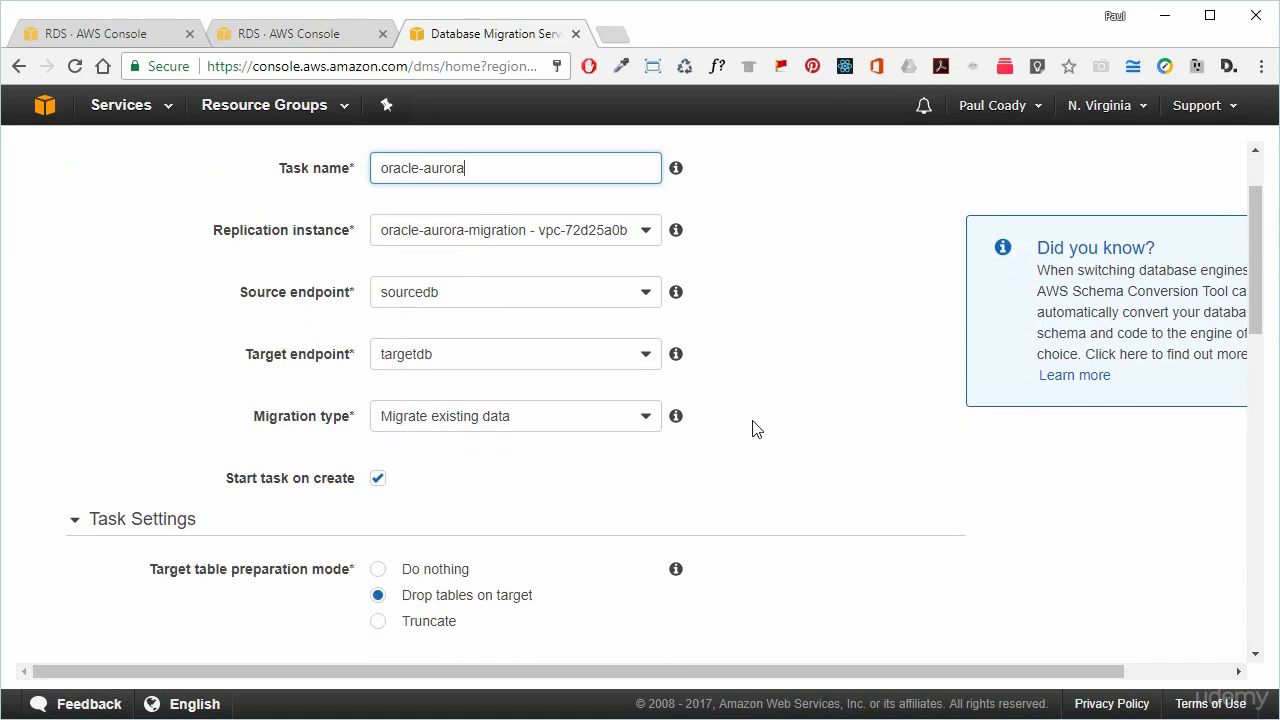
{"action": "scroll", "coordinate": [757, 428], "scroll_direction": "down", "scroll_amount": 1}
{"action": "scroll", "coordinate": [757, 428], "scroll_direction": "down", "scroll_amount": 1}
{"action": "scroll", "coordinate": [756, 428], "scroll_direction": "down", "scroll_amount": 4}
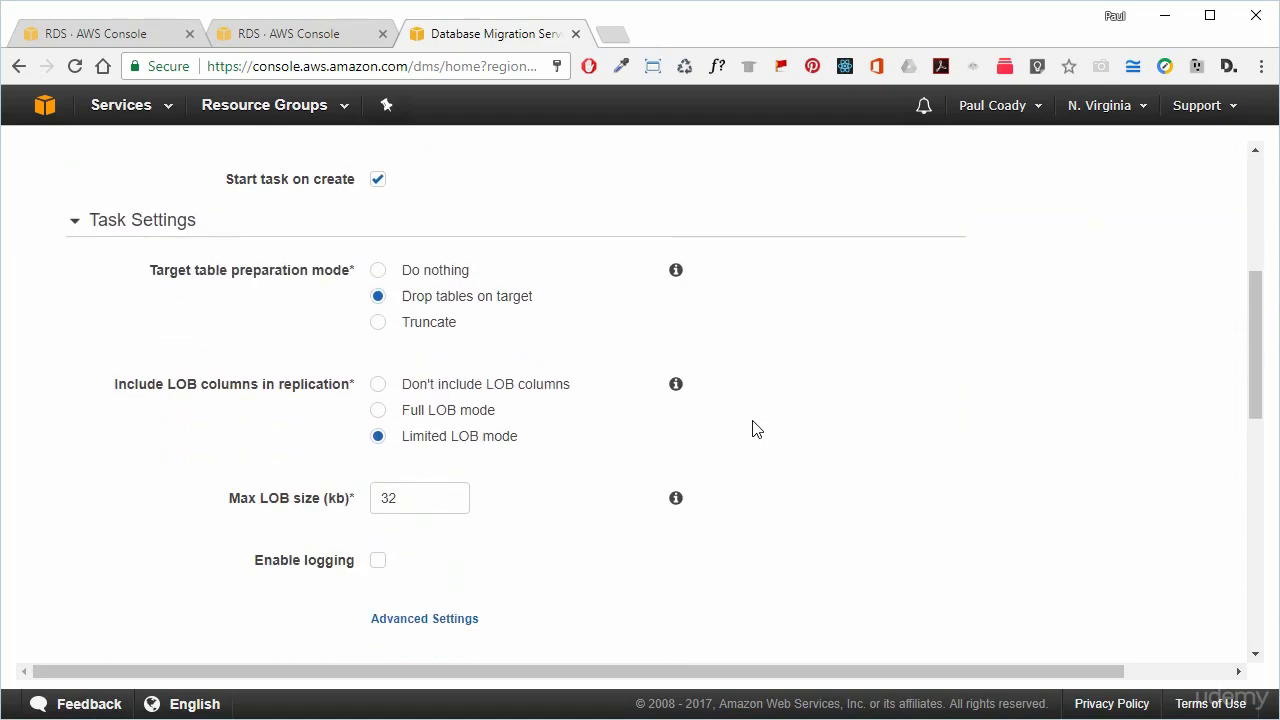
Set the selection rule to schema ADMIN with table name pattern %.
{"action": "scroll", "coordinate": [755, 428], "scroll_direction": "down", "scroll_amount": 1}
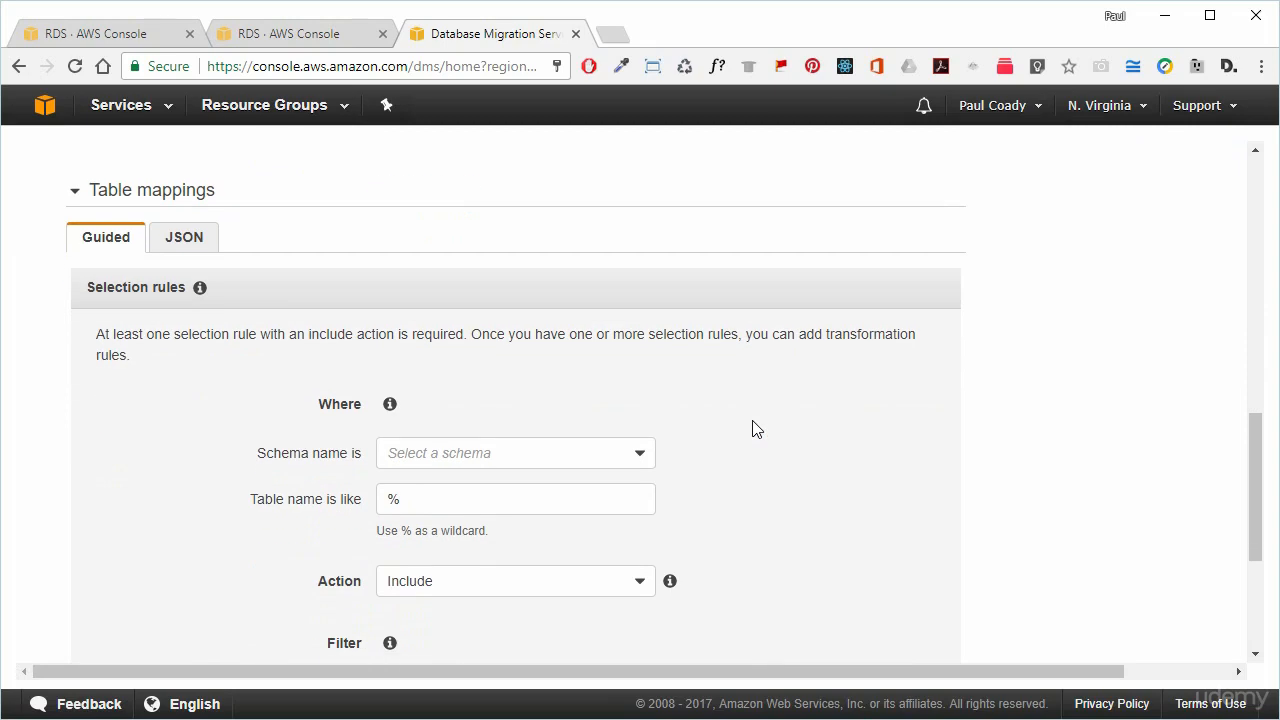
{"action": "scroll", "coordinate": [789, 426], "scroll_direction": "down", "scroll_amount": 1}
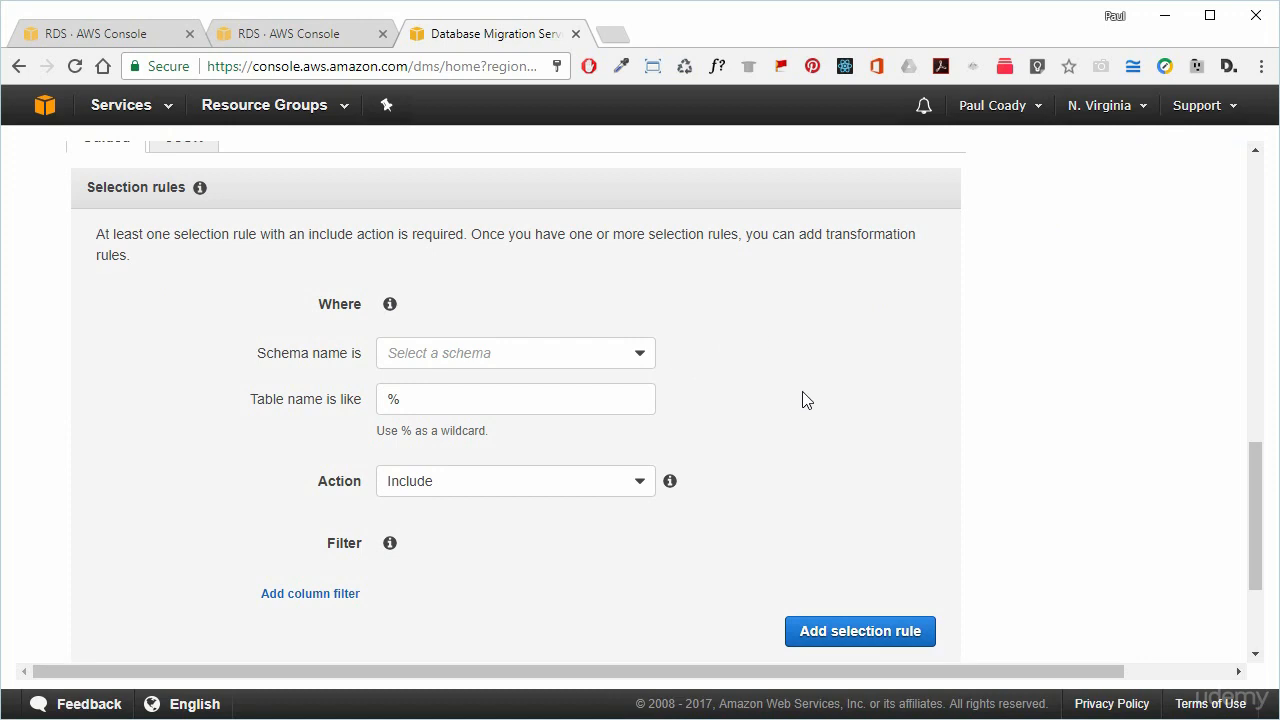
{"action": "scroll", "coordinate": [803, 400], "scroll_direction": "up", "scroll_amount": 1}
{"action": "scroll", "coordinate": [808, 402], "scroll_direction": "down", "scroll_amount": 1}
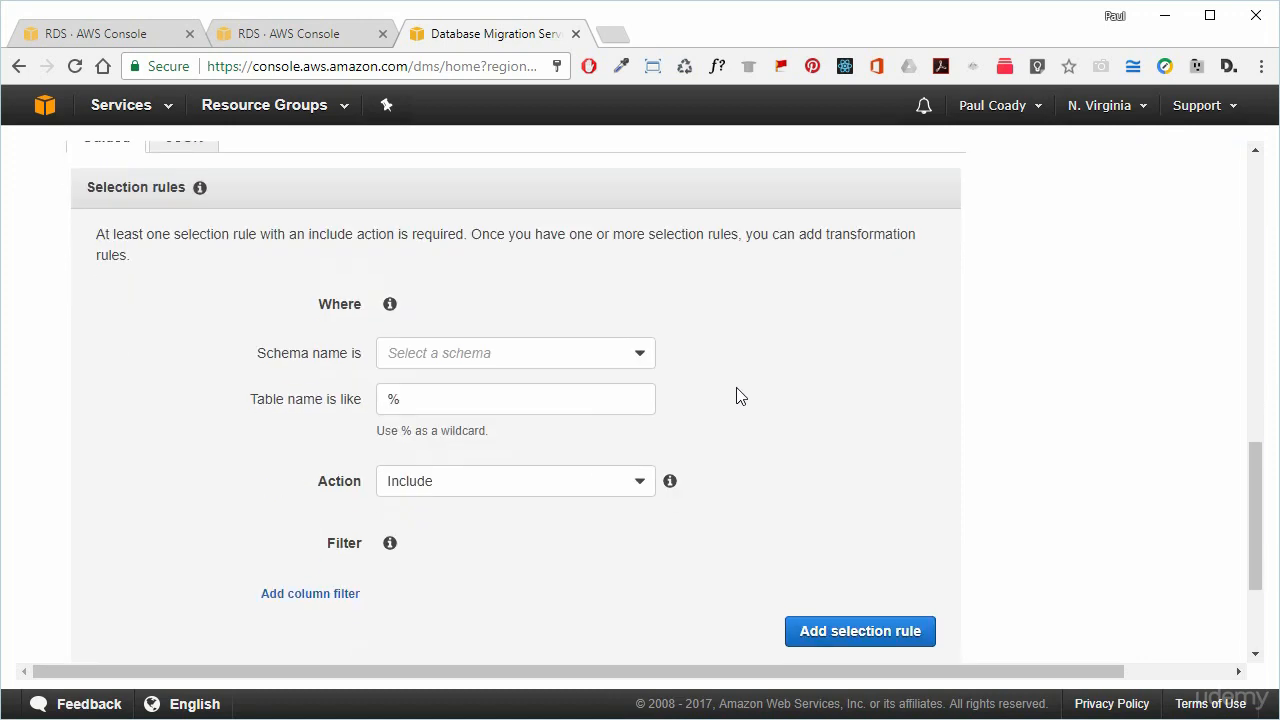
{"action": "left_click", "coordinate": [640, 358]}
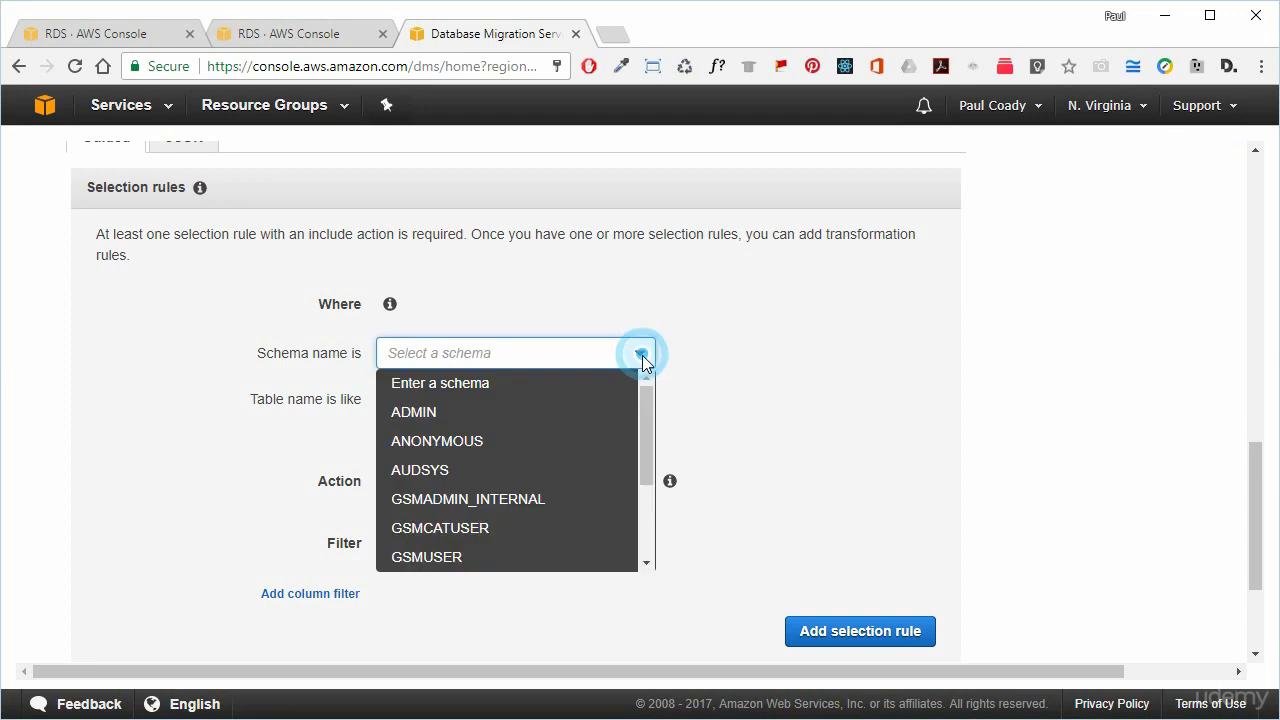
{"action": "left_click", "coordinate": [507, 412]}
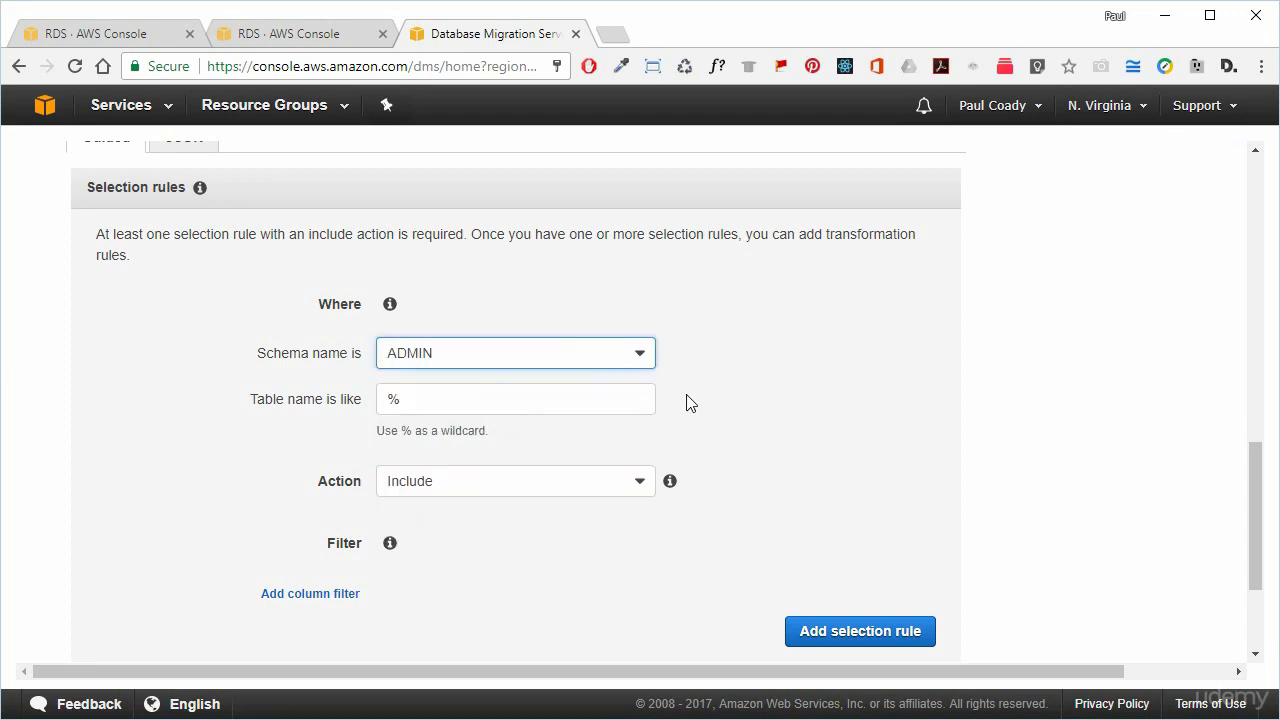
{"action": "left_click", "coordinate": [444, 401]}
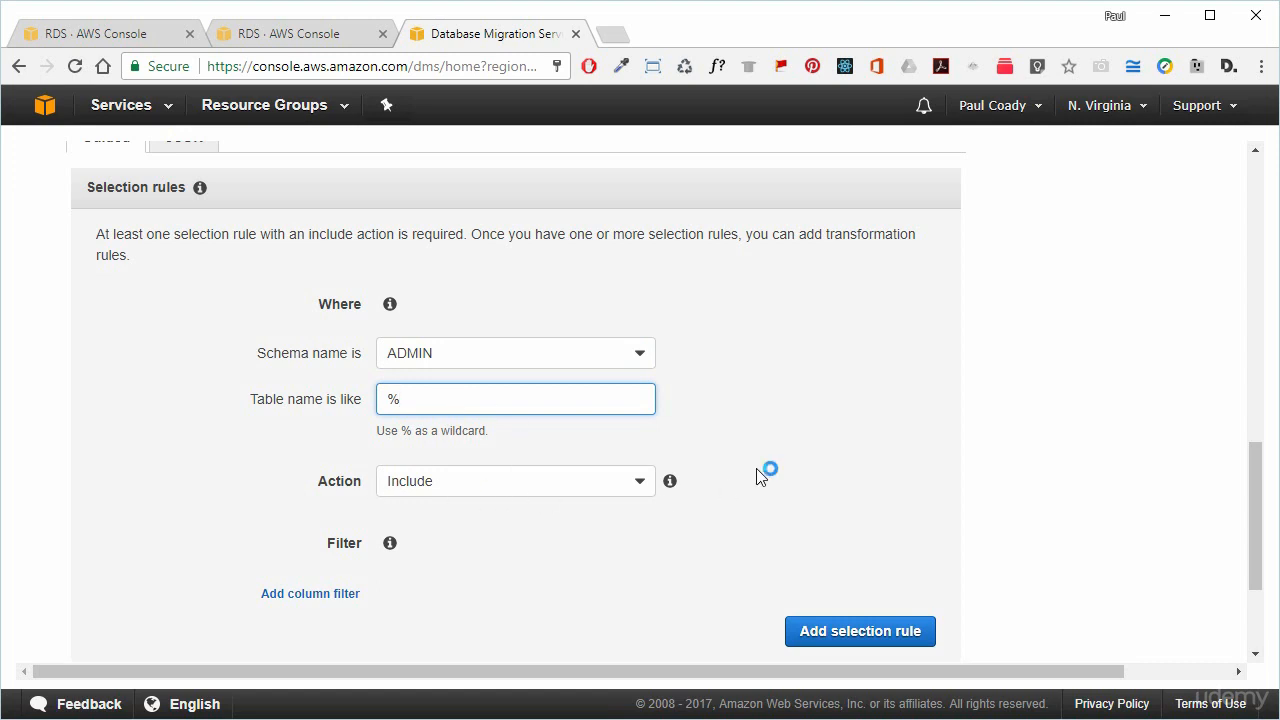
Add the Include selection rule and create the oracle-aurora task.
{"action": "left_click", "coordinate": [860, 631]}
{"action": "left_click_drag", "start_coordinate": [1000, 672], "coordinate": [1127, 670]}
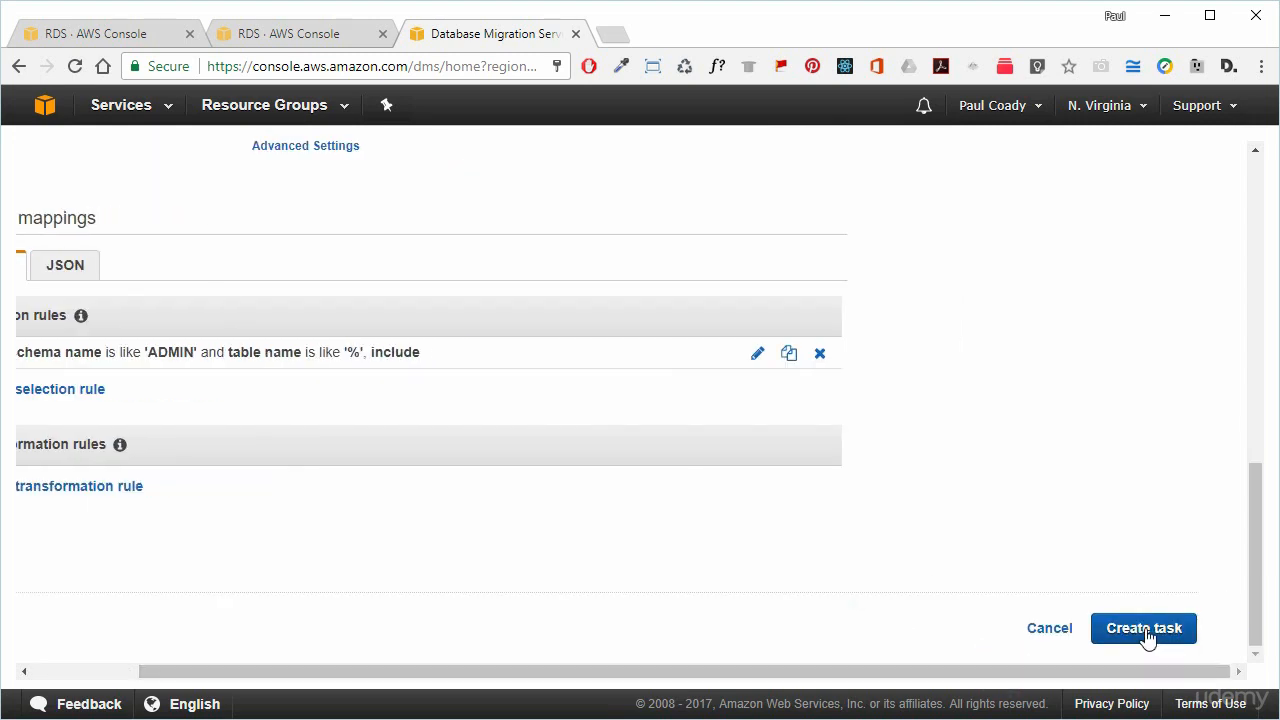
{"action": "left_click", "coordinate": [1144, 630]}
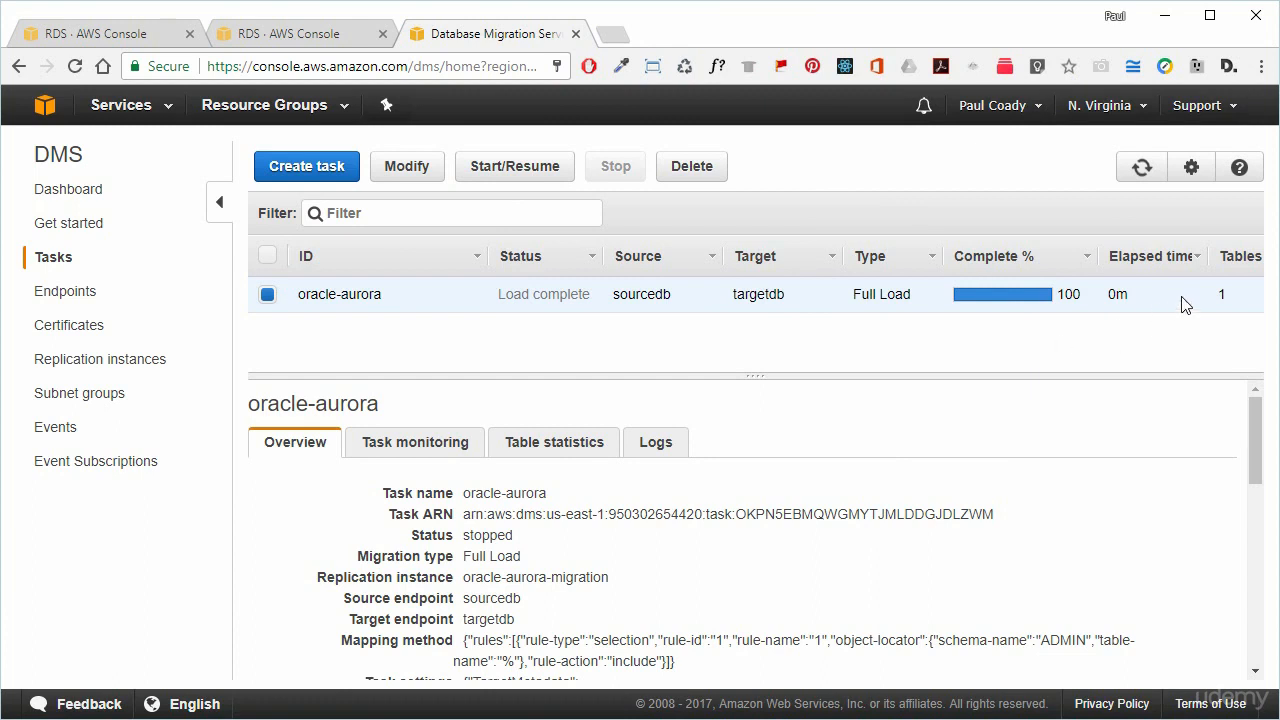
Verify the oracle-aurora task shows Load complete at 100% with 1 table migrated.
{"action": "double_click", "coordinate": [1222, 294]}
{"action": "left_click", "coordinate": [1216, 369]}
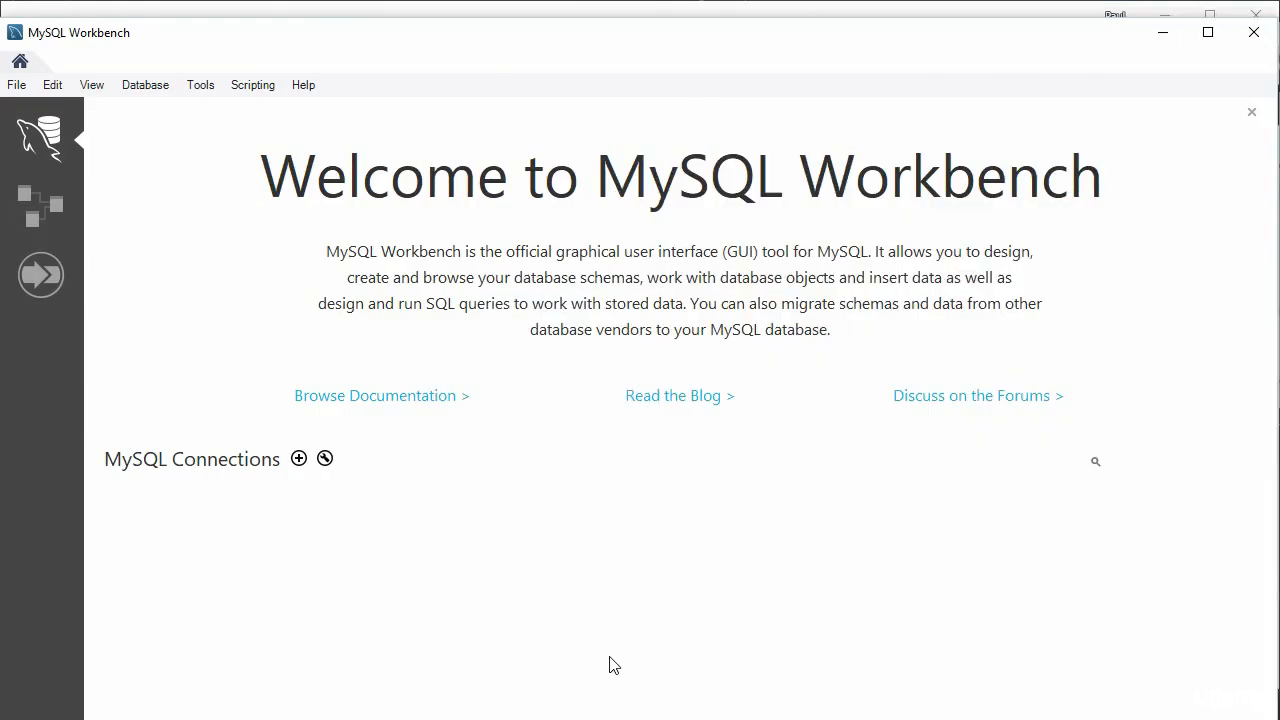
Add a new Workbench connection named oracle-aurora and clear its default hostname.
{"action": "left_click", "coordinate": [299, 458]}
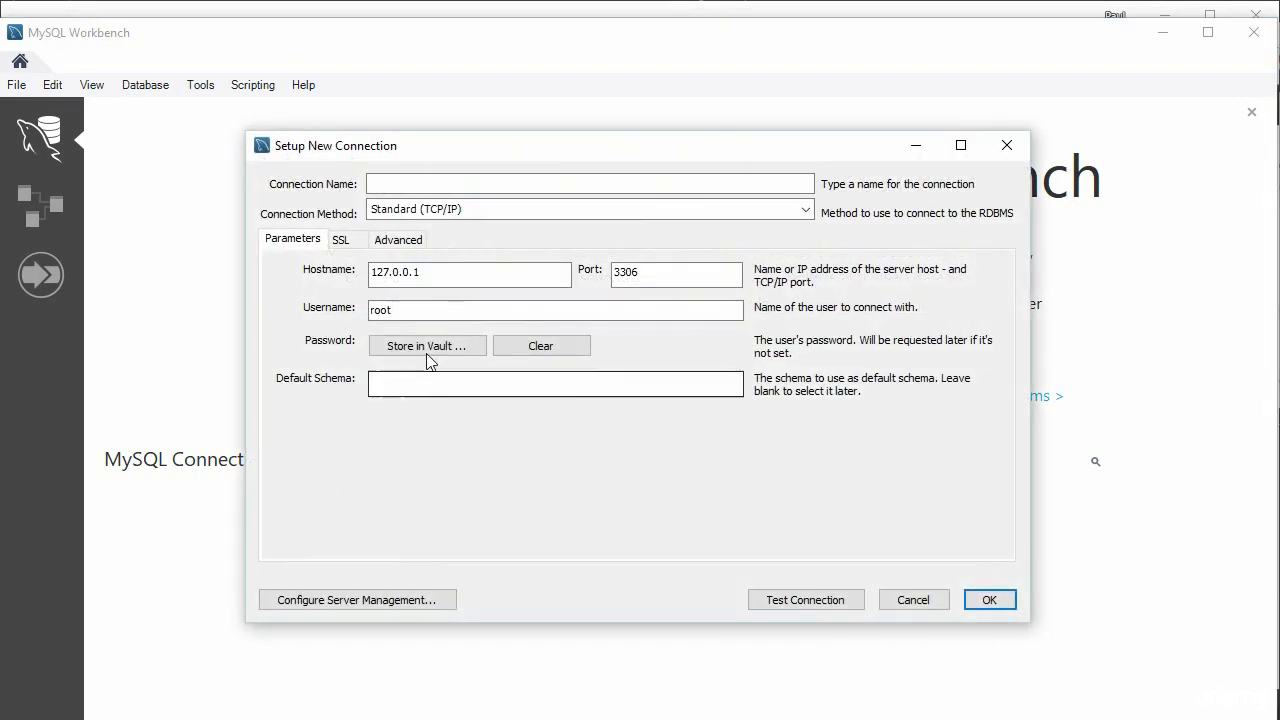
{"action": "left_click", "coordinate": [390, 183]}
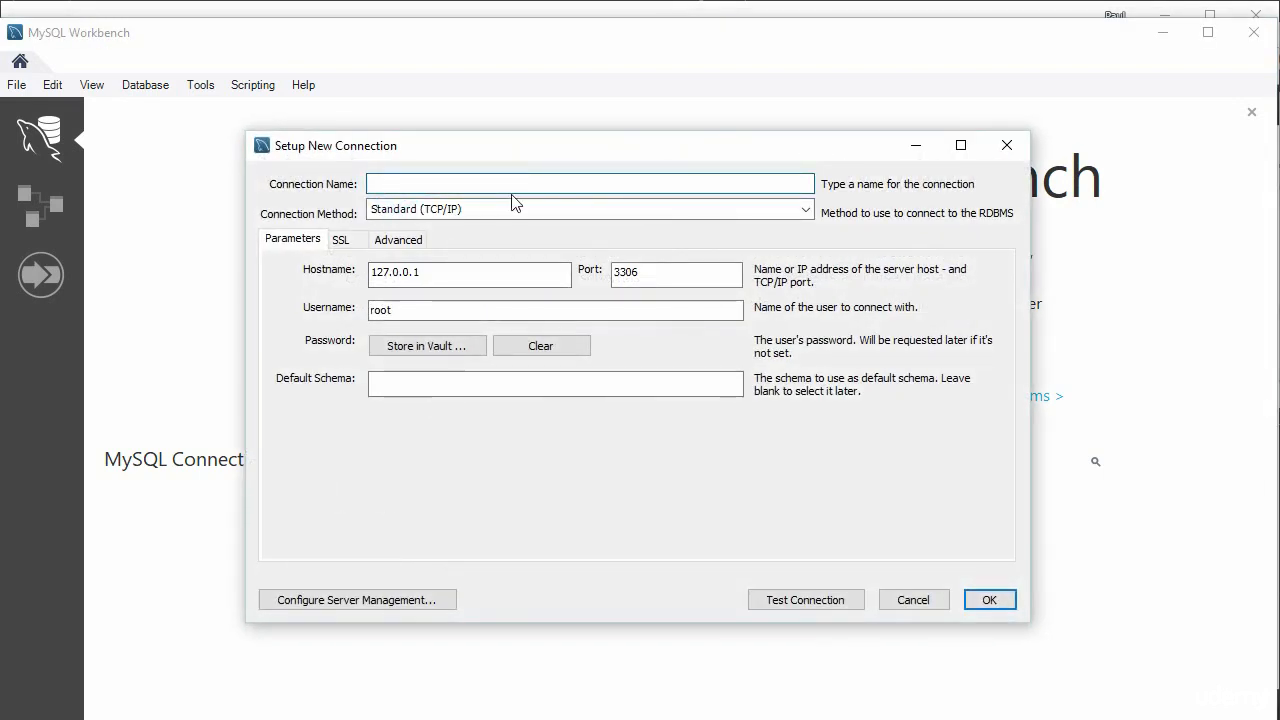
{"action": "type", "text": "orac"}
{"action": "type", "text": "le-aurora"}
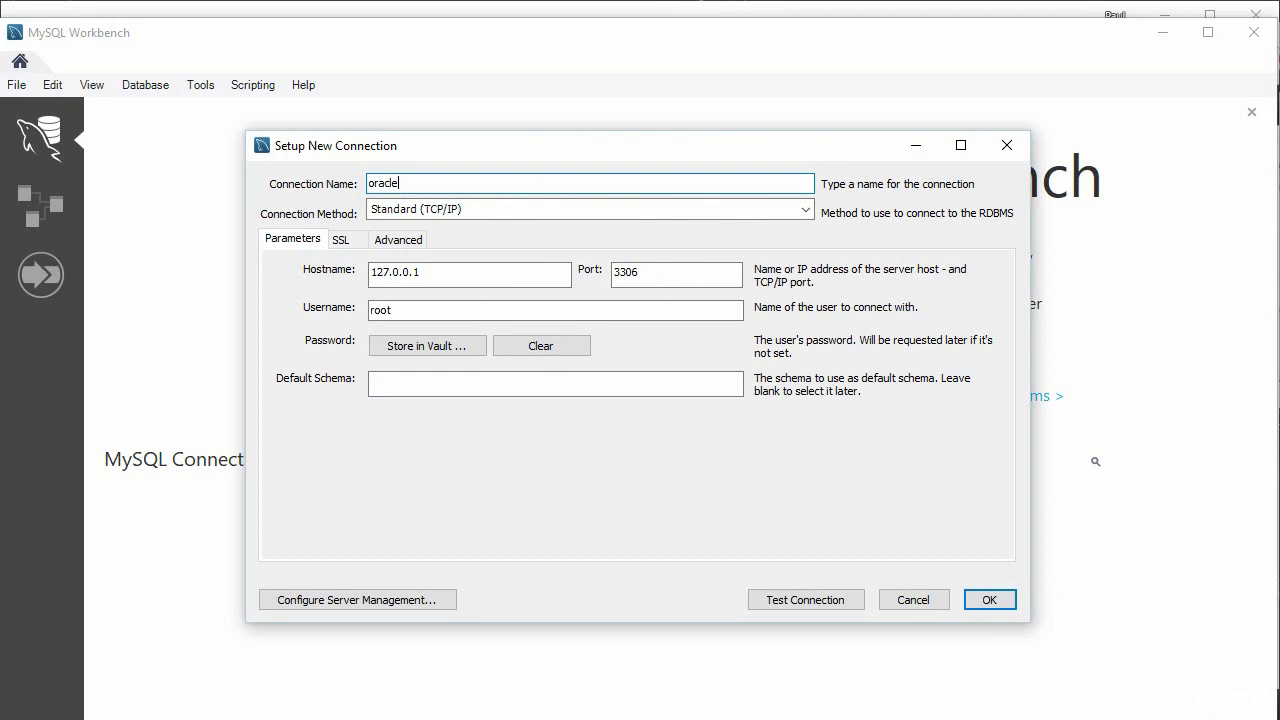
{"action": "double_click", "coordinate": [474, 268]}
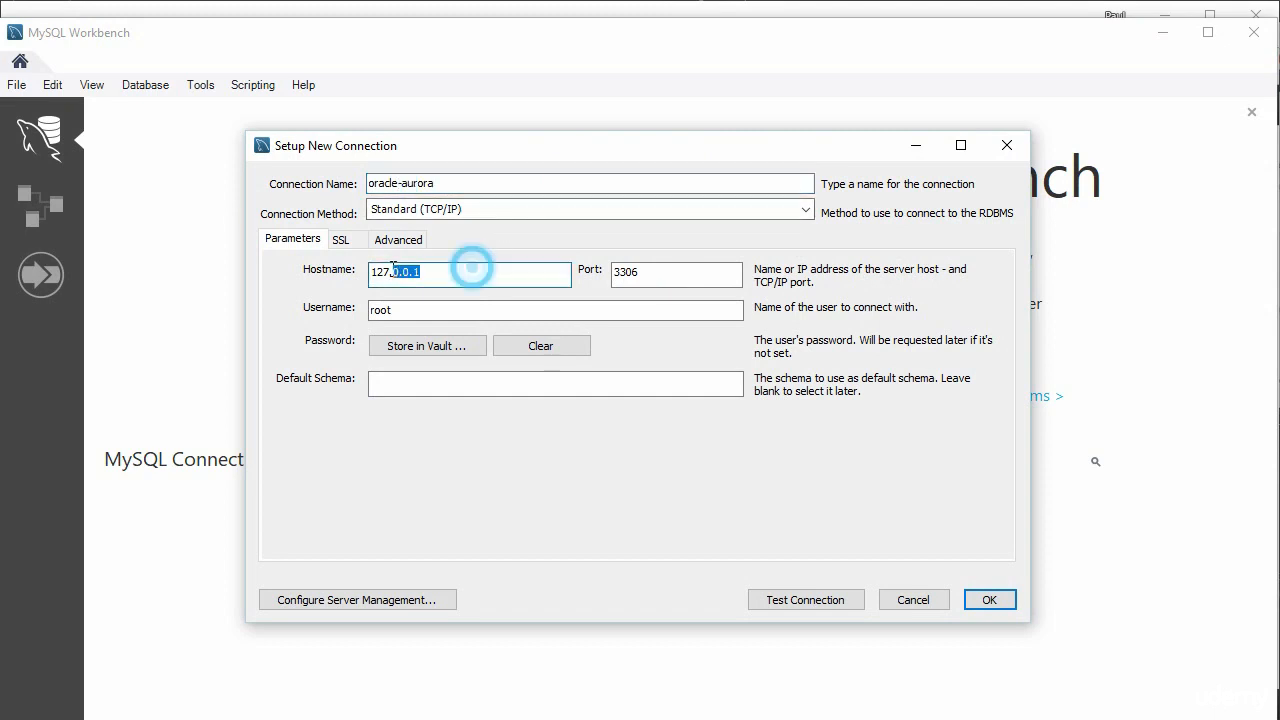
{"action": "key", "text": "BackSpace"}
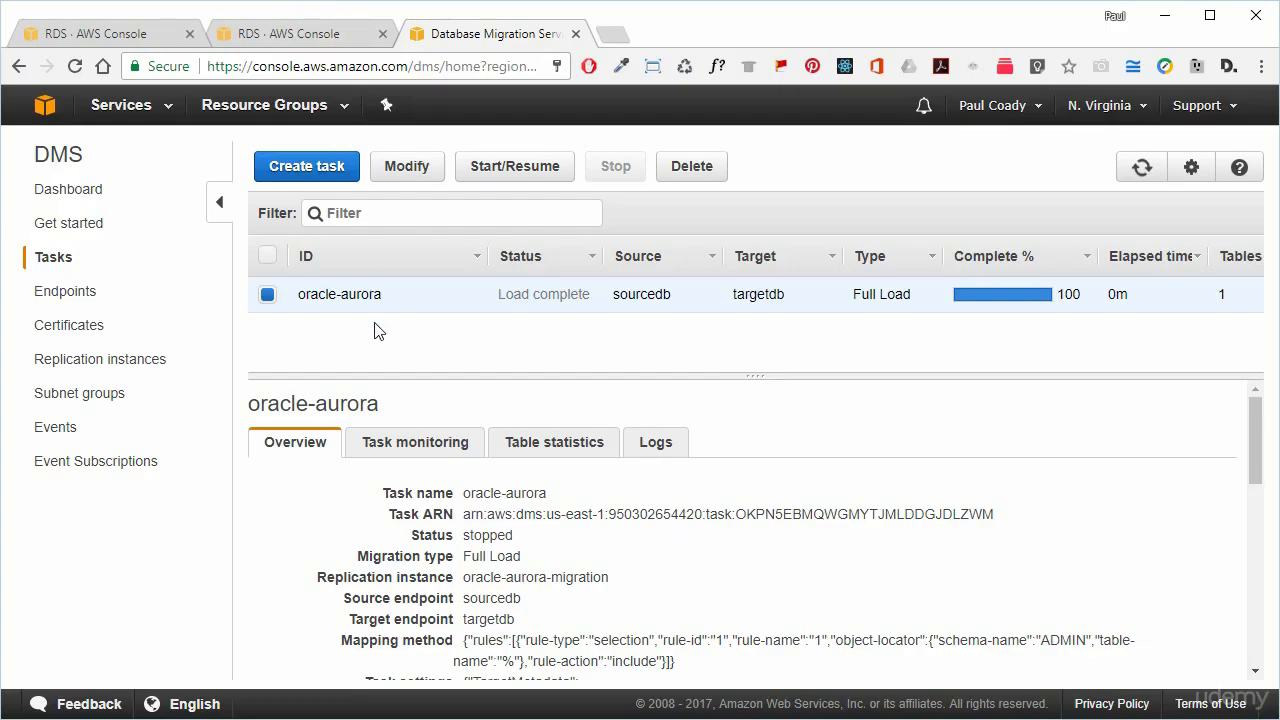
Copy the Aurora targetdb cluster endpoint from its RDS instance details.
{"action": "left_click", "coordinate": [130, 30]}
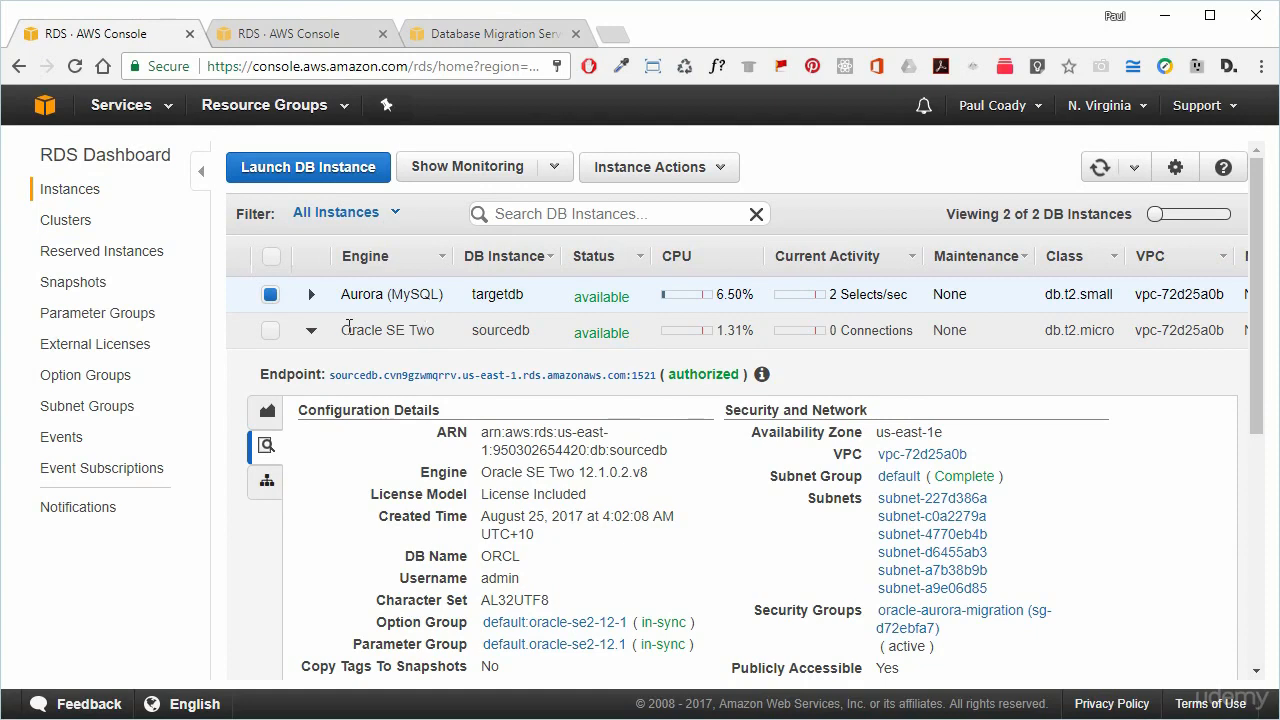
{"action": "left_click", "coordinate": [313, 331]}
{"action": "left_click", "coordinate": [311, 295]}
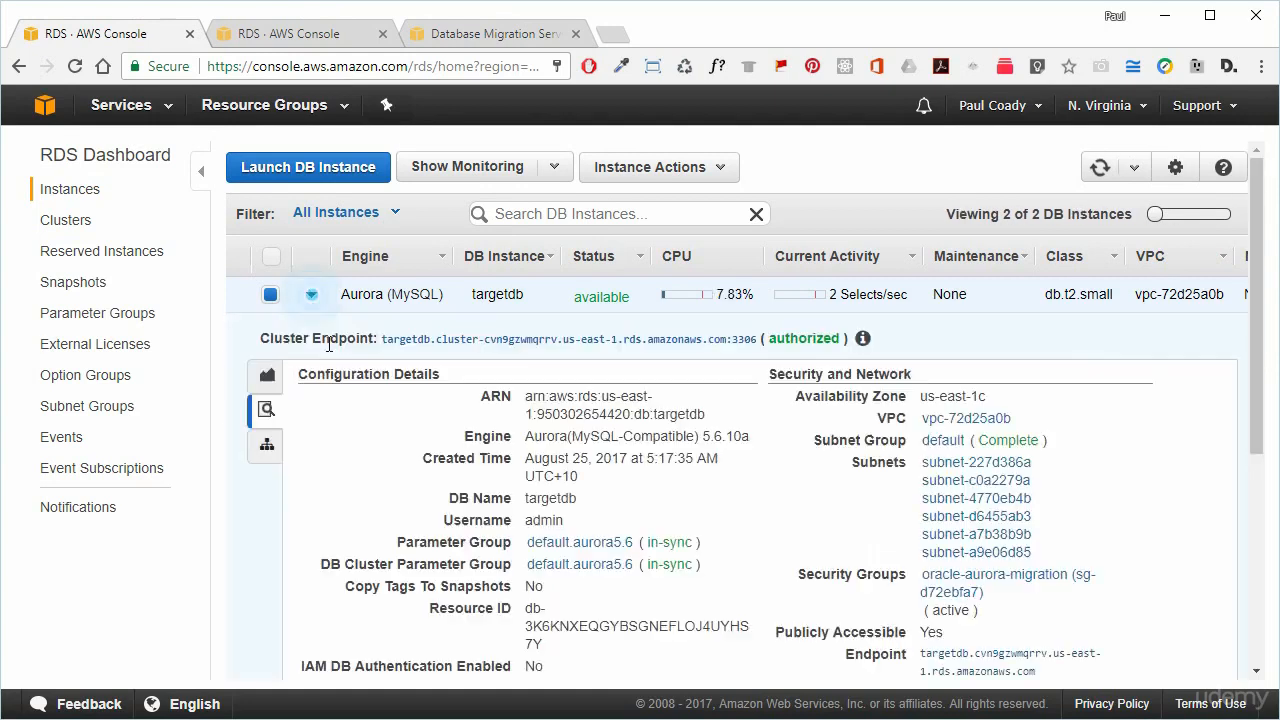
{"action": "left_click", "coordinate": [450, 336]}
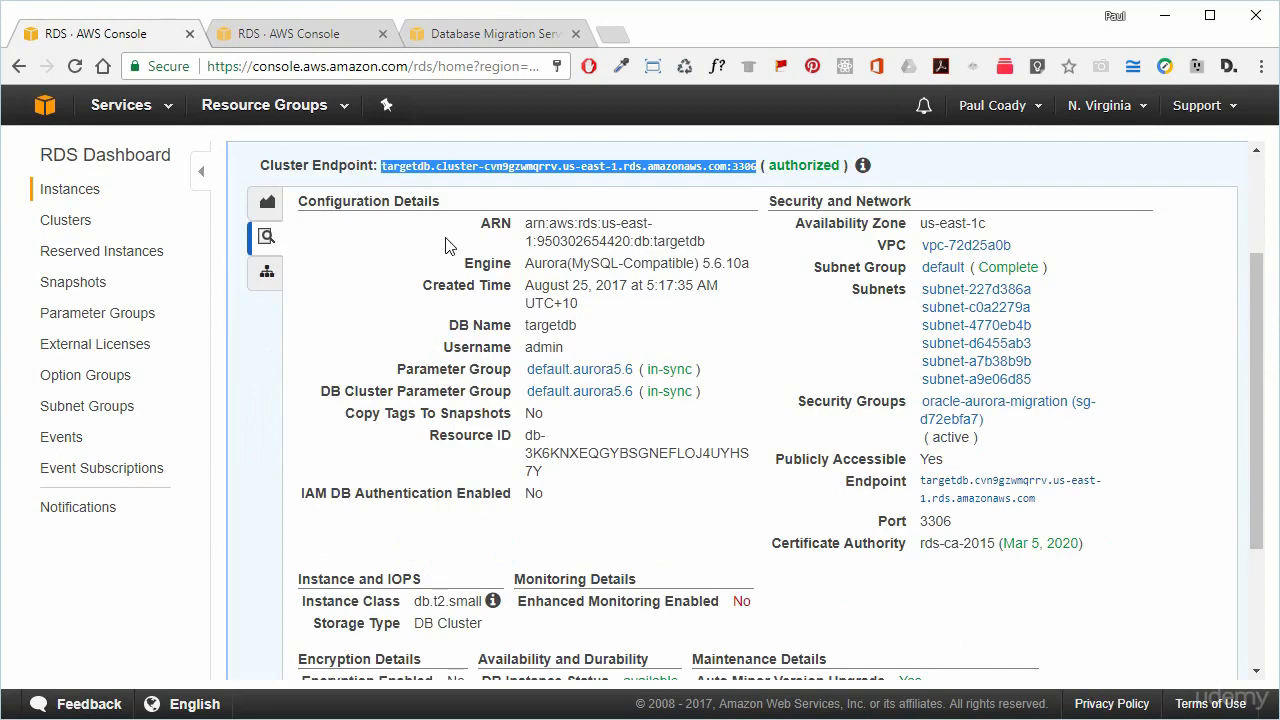
{"action": "scroll", "coordinate": [510, 250], "scroll_direction": "up", "scroll_amount": 2}
{"action": "right_click", "coordinate": [540, 338]}
{"action": "left_click", "coordinate": [598, 351]}
{"action": "left_click", "coordinate": [475, 34]}
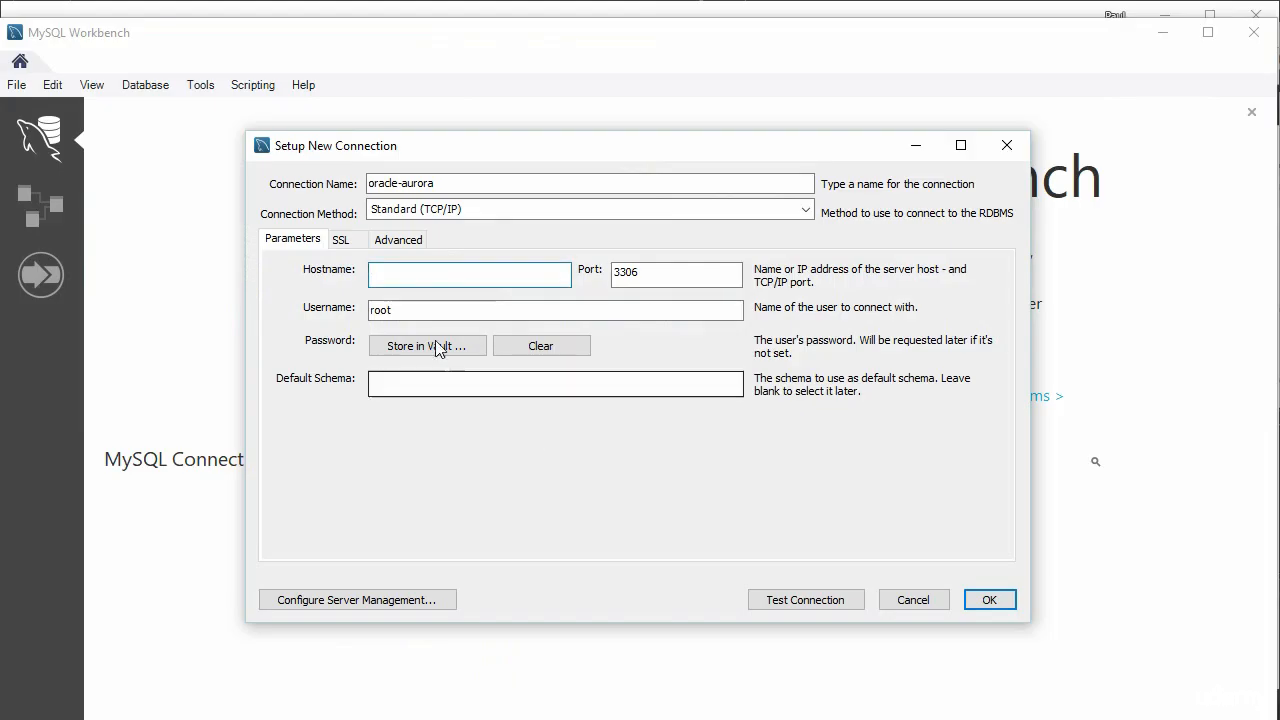
Paste the targetdb cluster endpoint as Hostname without :3306 and set Username to admin.
{"action": "right_click", "coordinate": [410, 272]}
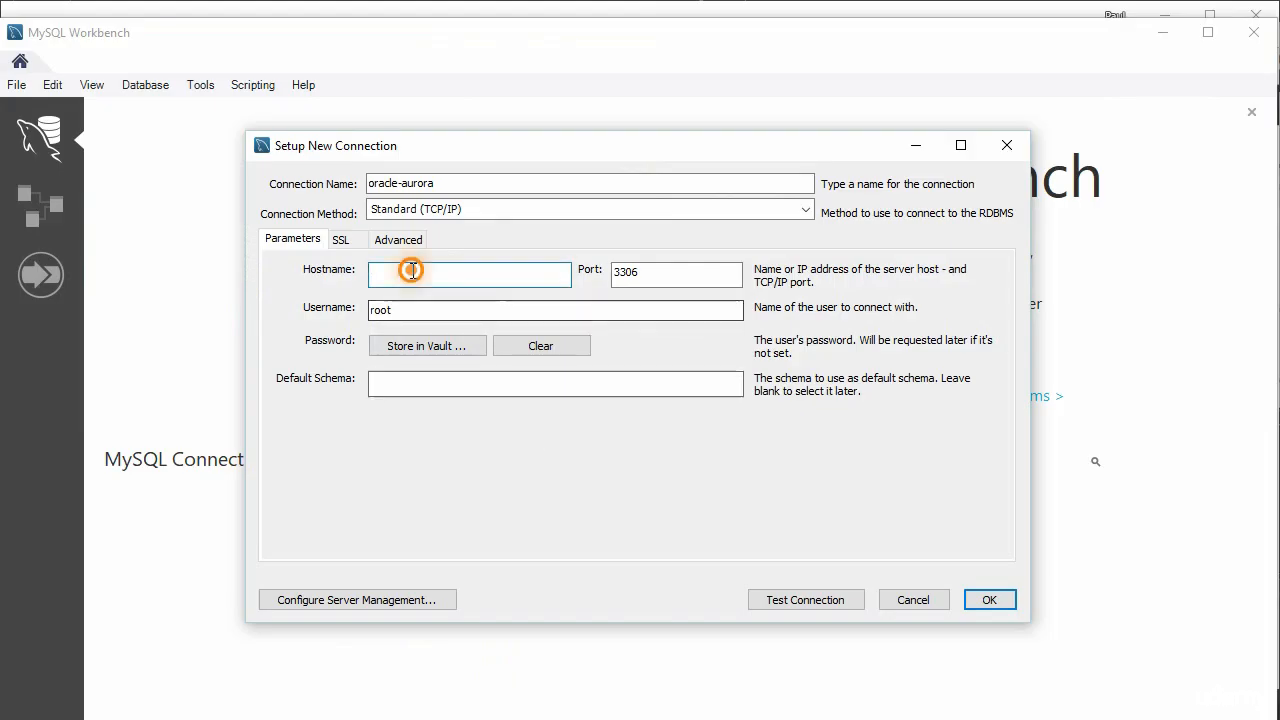
{"action": "left_click", "coordinate": [237, 357]}
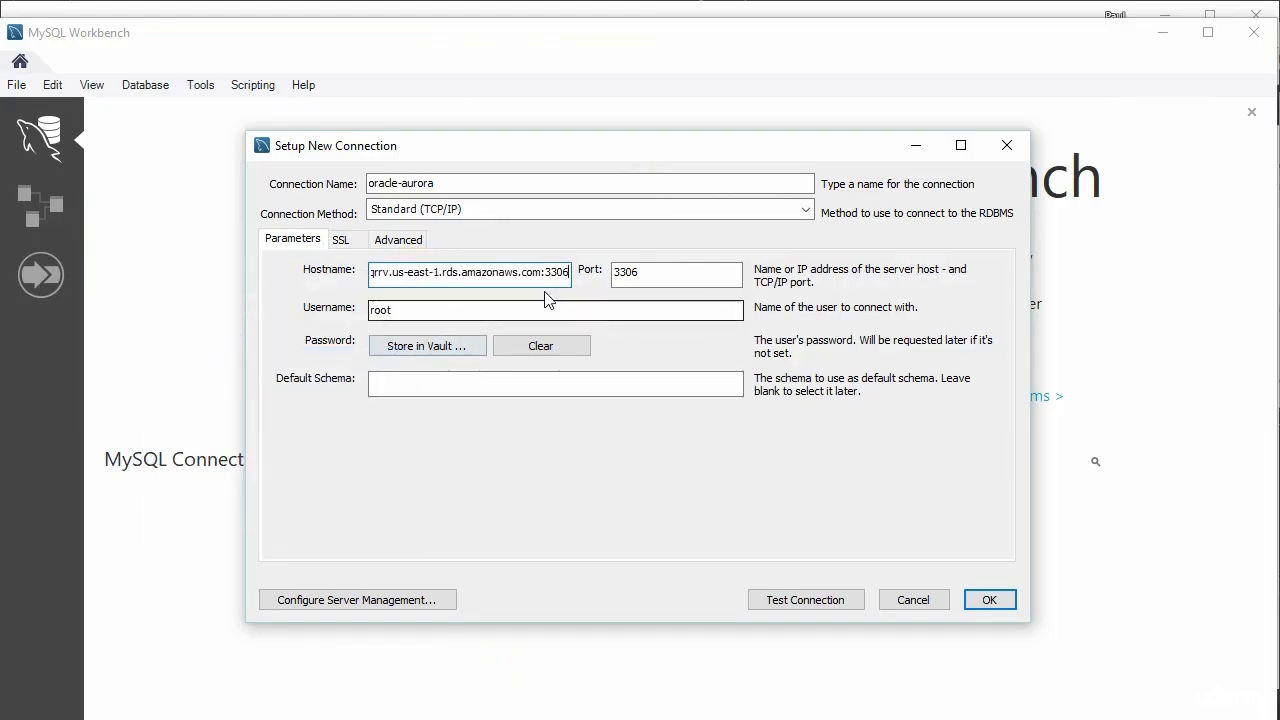
{"action": "double_click", "coordinate": [553, 271]}
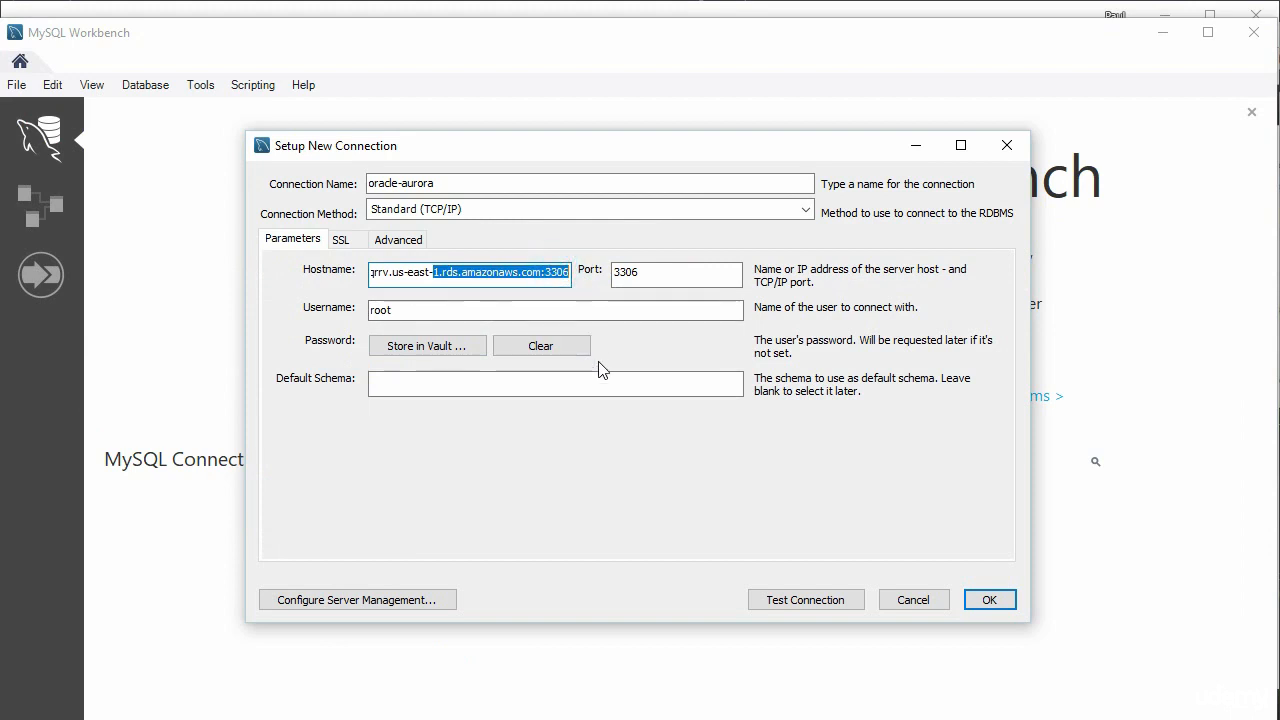
{"action": "left_click", "coordinate": [548, 282]}
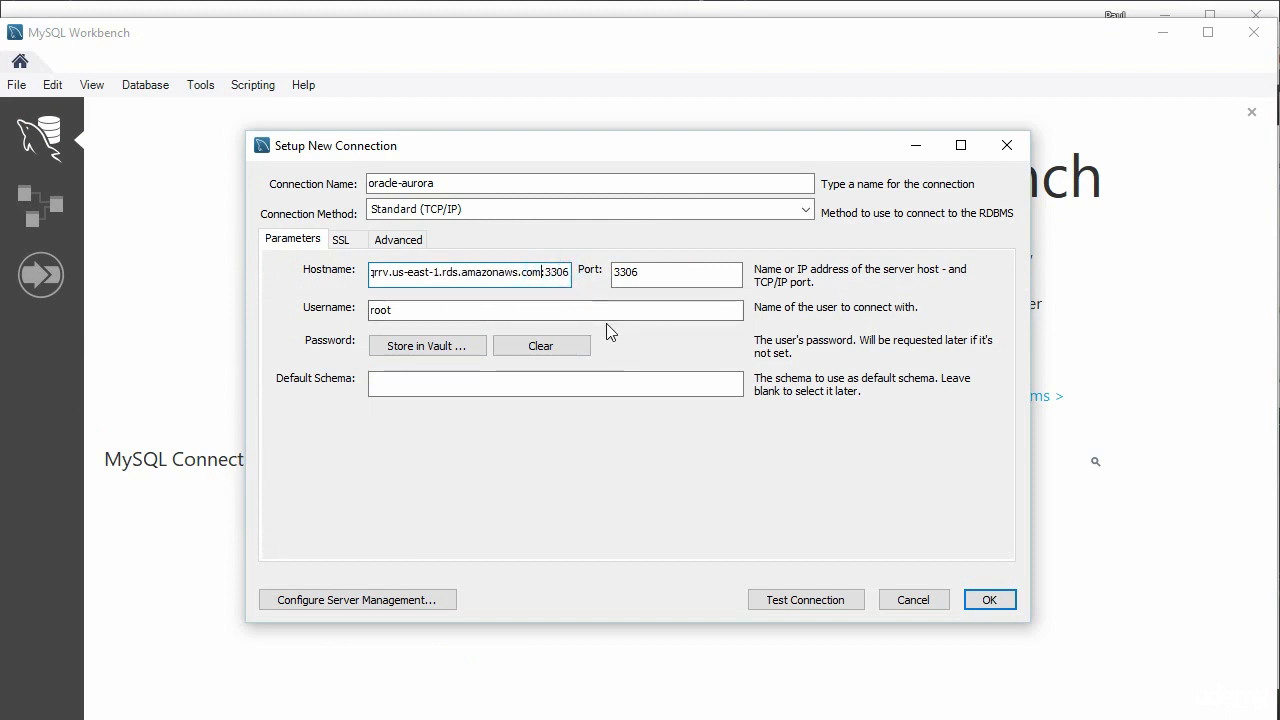
{"action": "key", "text": "BackSpace"}
{"action": "key", "text": "BackSpace"}
{"action": "key", "text": "BackSpace"}
{"action": "key", "text": "BackSpace"}
{"action": "key", "text": "BackSpace"}
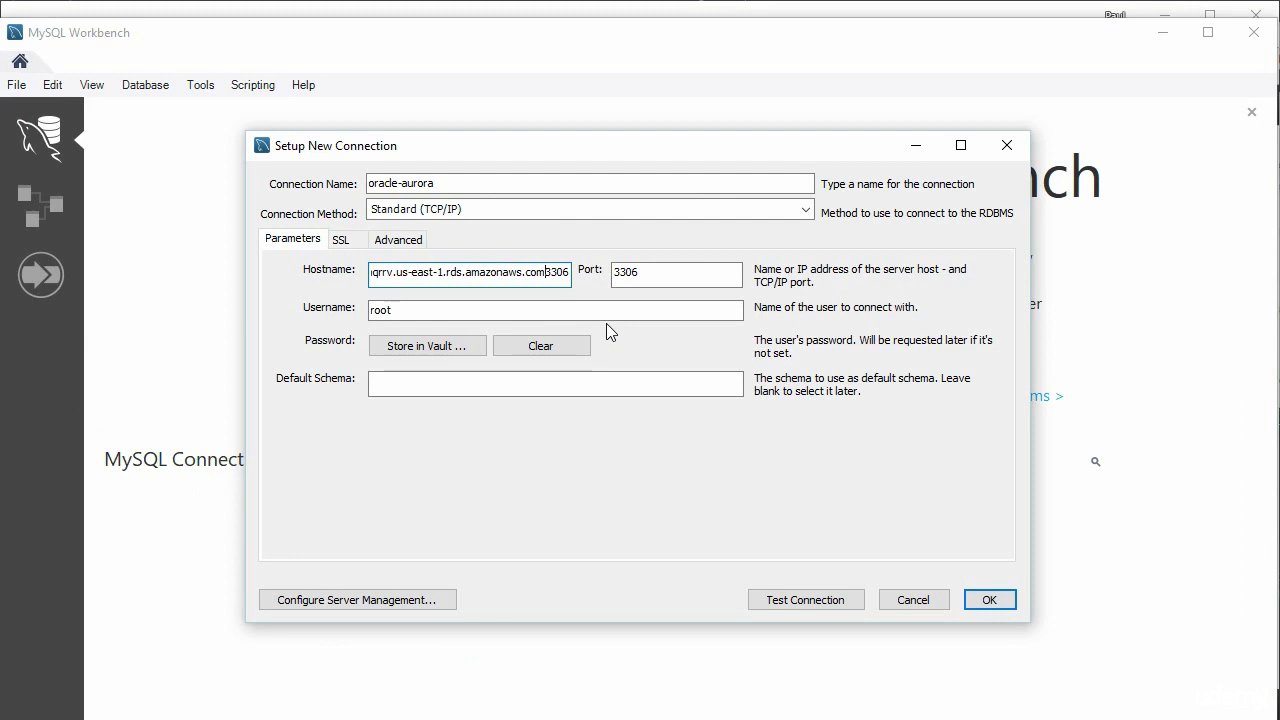
{"action": "double_click", "coordinate": [457, 310]}
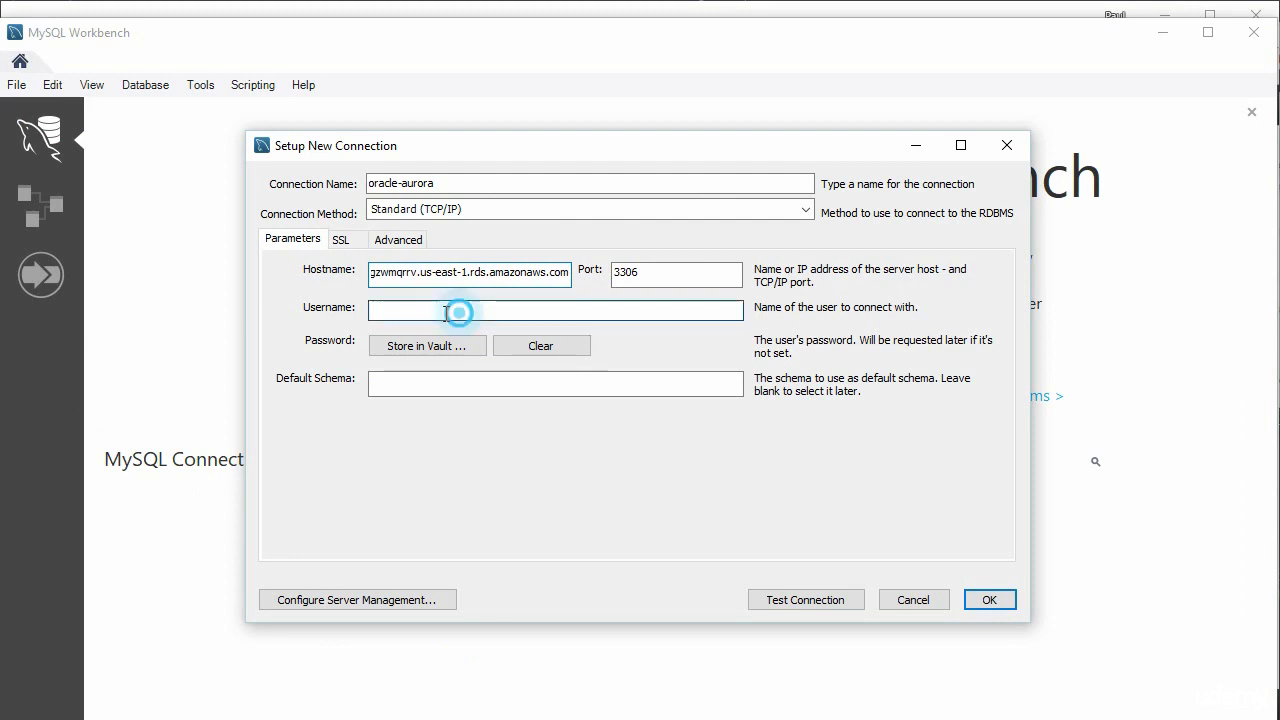
{"action": "type", "text": "admin"}
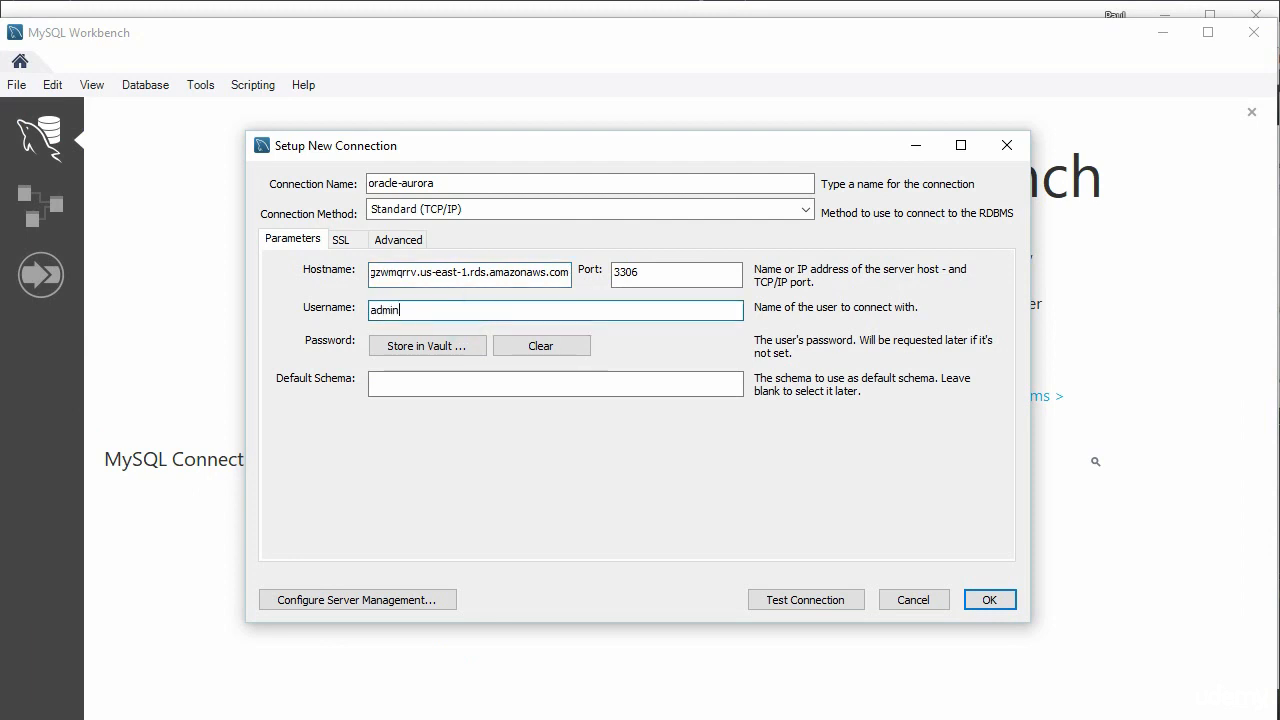
{"action": "left_click", "coordinate": [524, 388]}
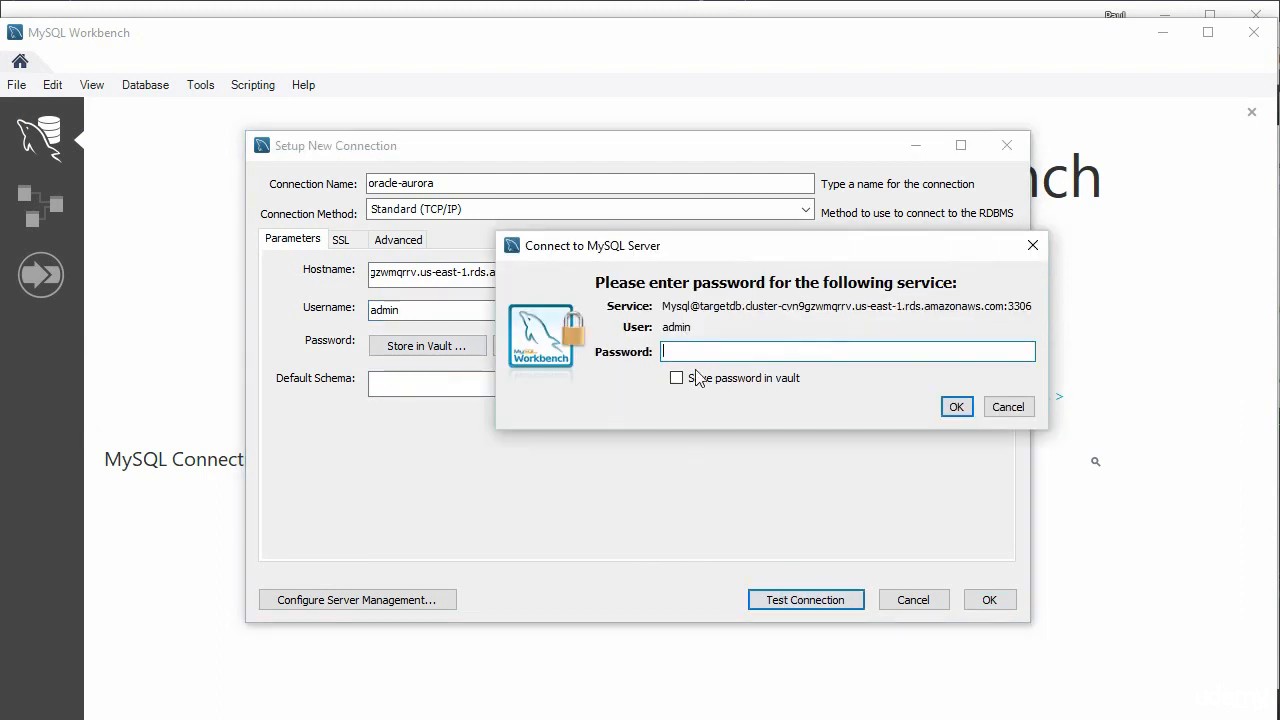
Test the connection with the account password and save the oracle-aurora connection.
{"action": "type", "text": "********"}
{"action": "key", "text": "Return"}
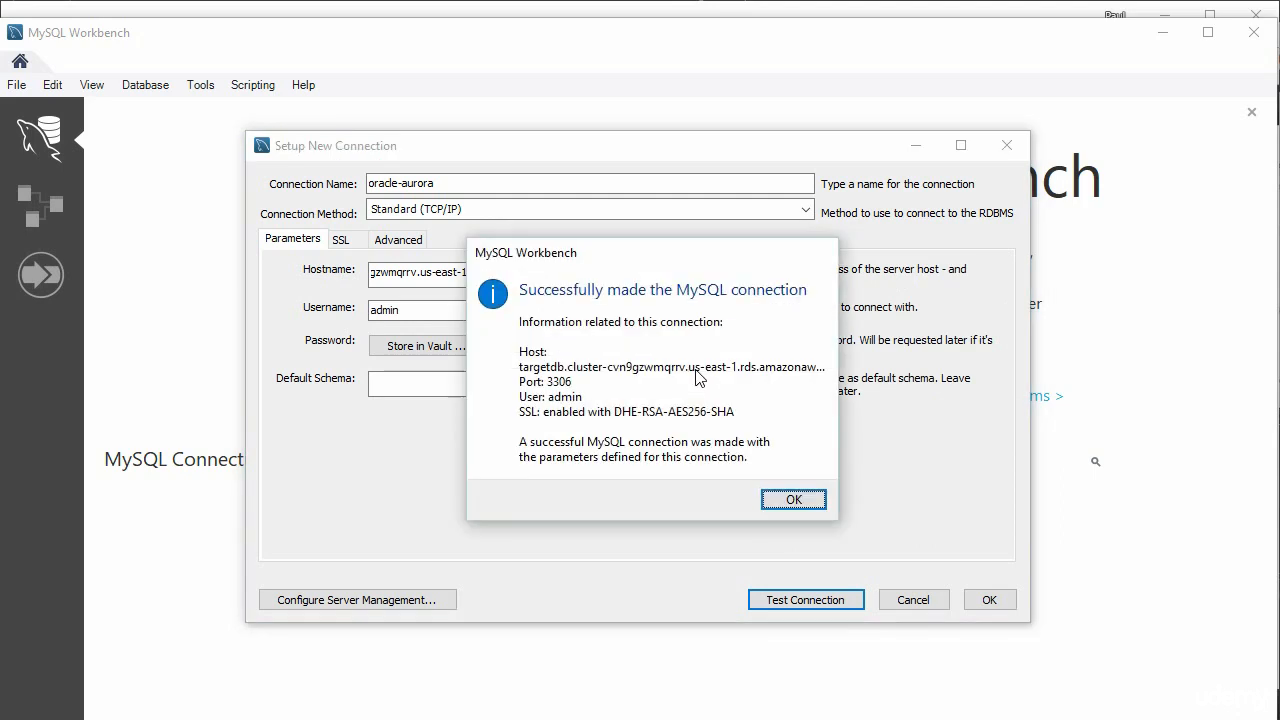
{"action": "left_click", "coordinate": [794, 500]}
{"action": "left_click", "coordinate": [975, 600]}
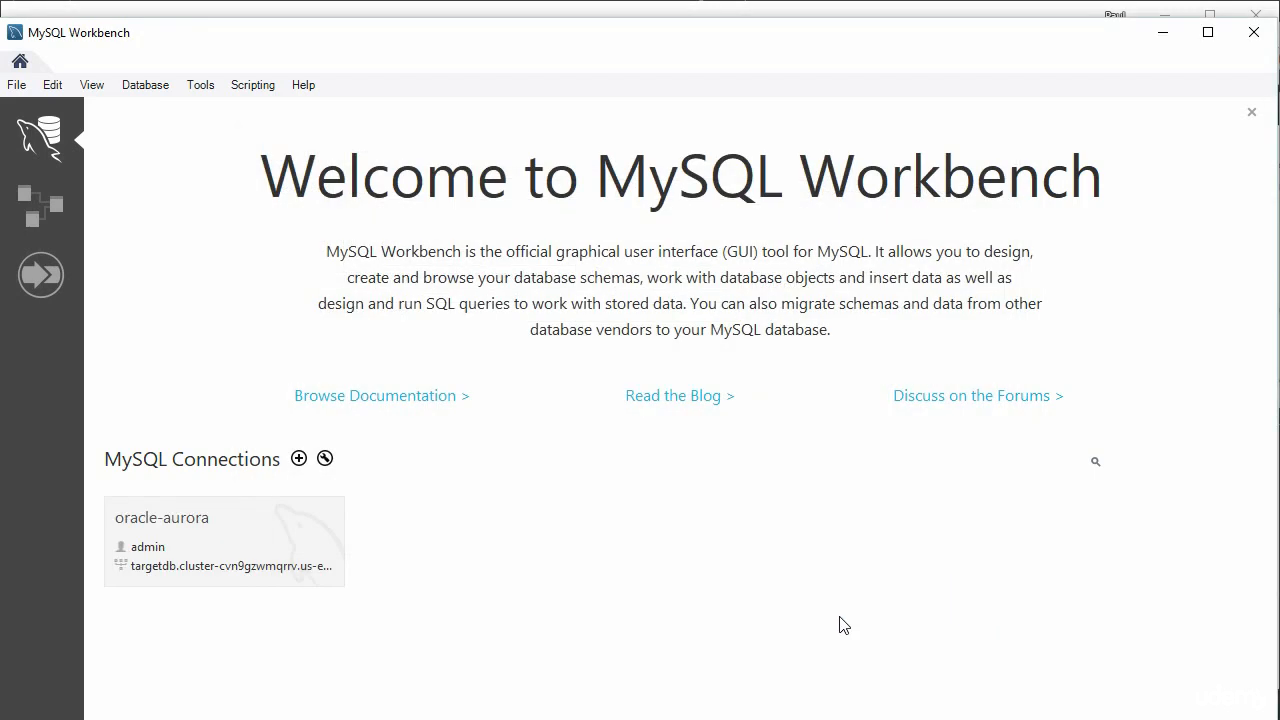
Open the oracle-aurora connection and select SAMPLE under ADMIN > Tables.
{"action": "left_click", "coordinate": [216, 545]}
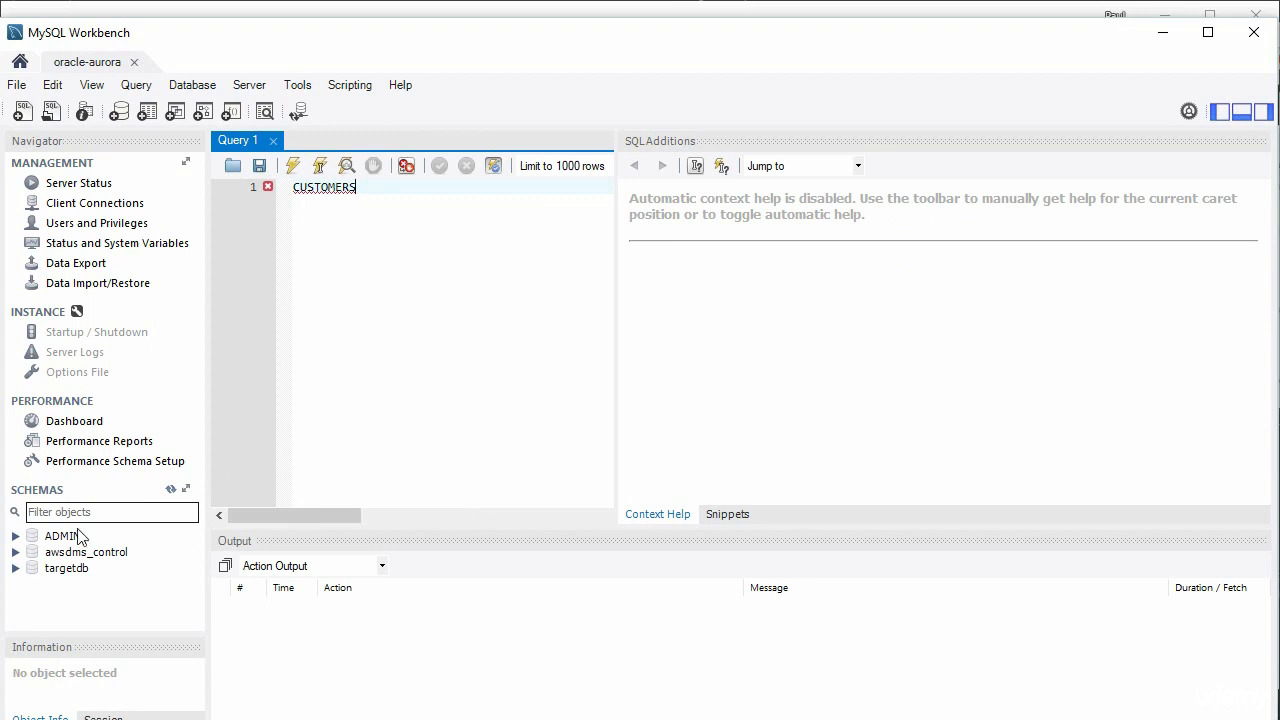
{"action": "left_click", "coordinate": [15, 536]}
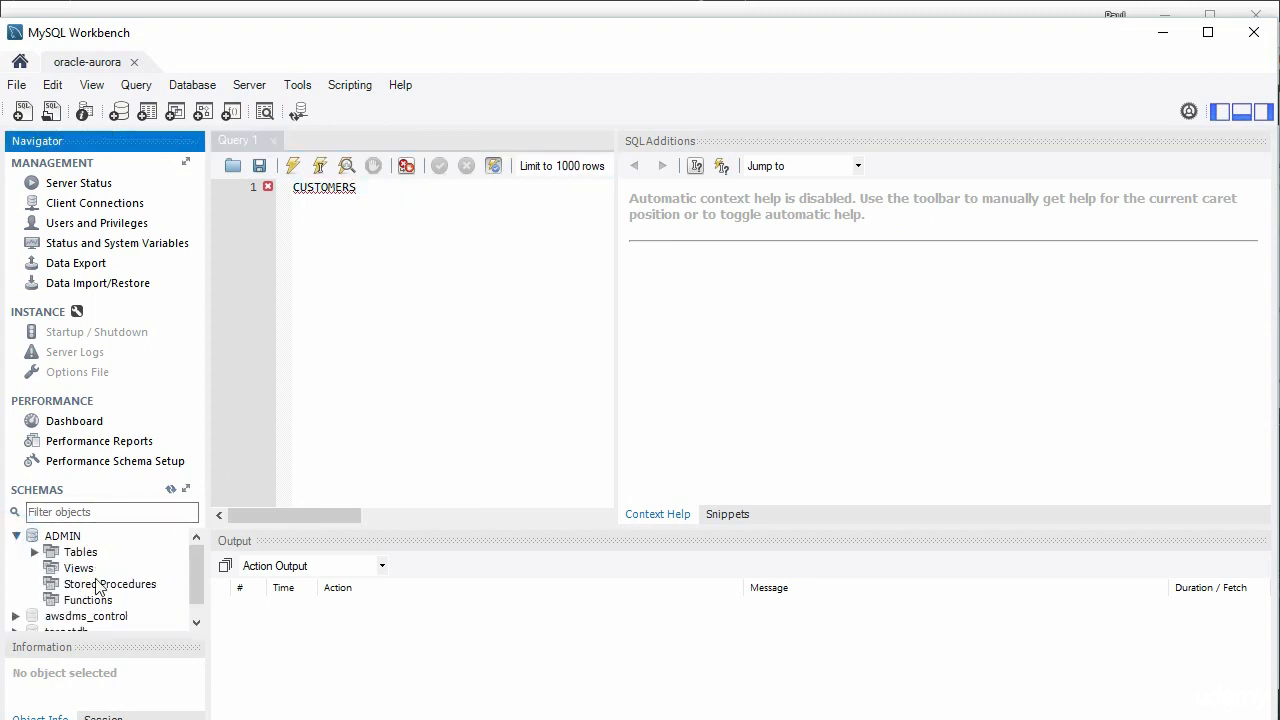
{"action": "left_click", "coordinate": [35, 553]}
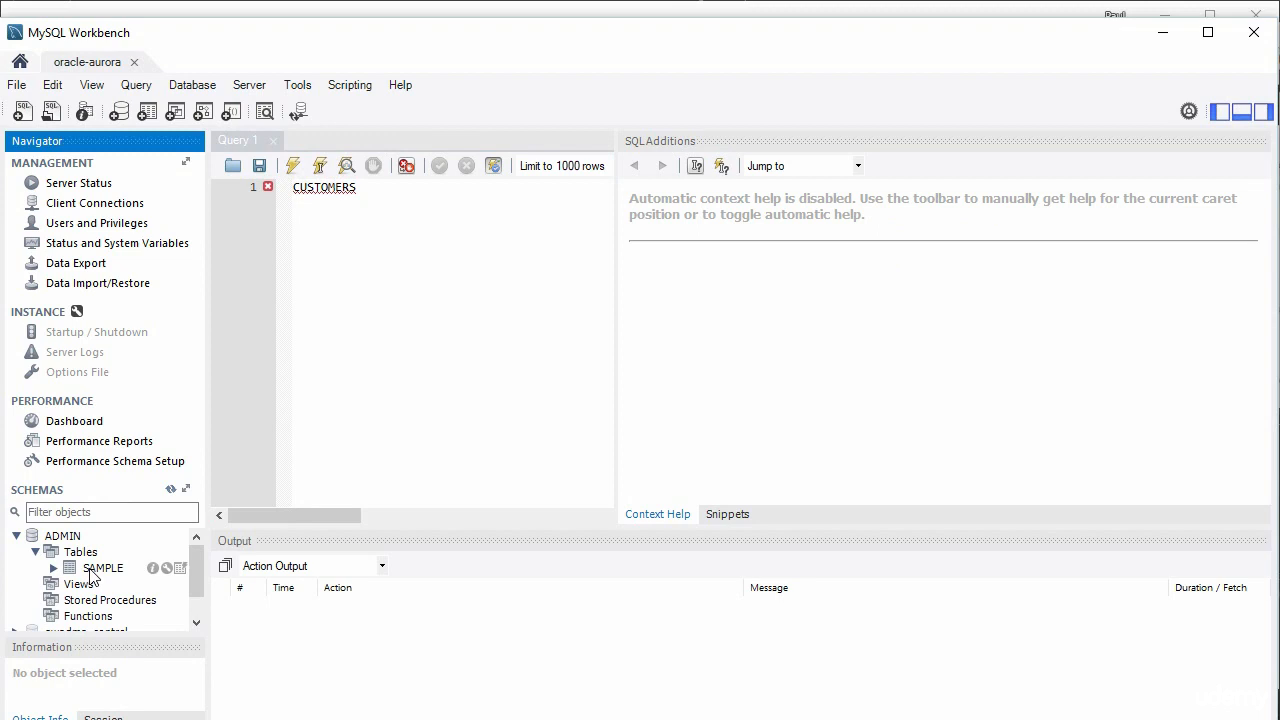
{"action": "left_click", "coordinate": [90, 569]}
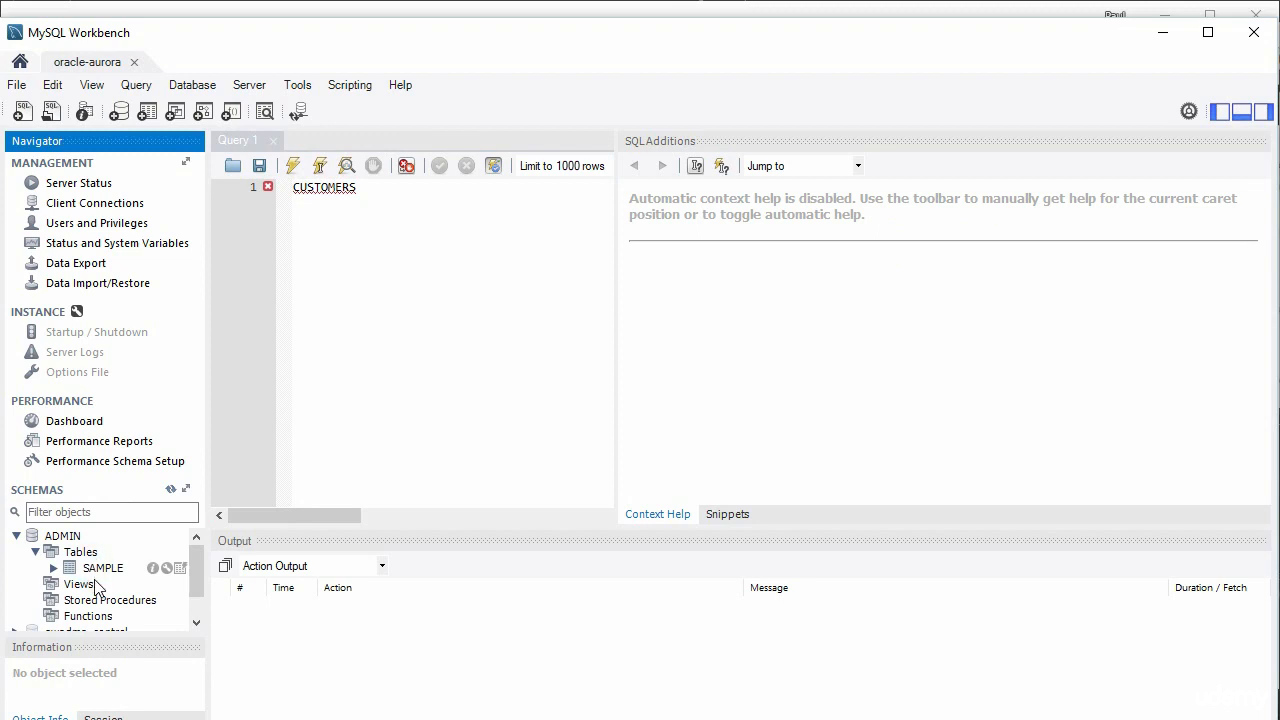